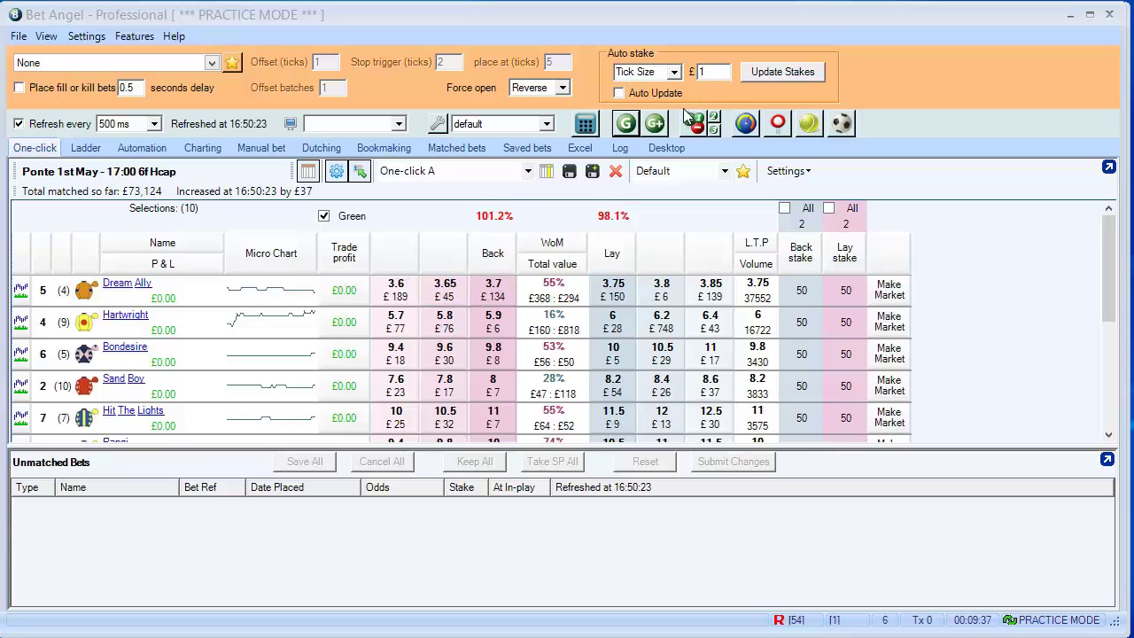
{"action": "left_click", "coordinate": [627, 125]}
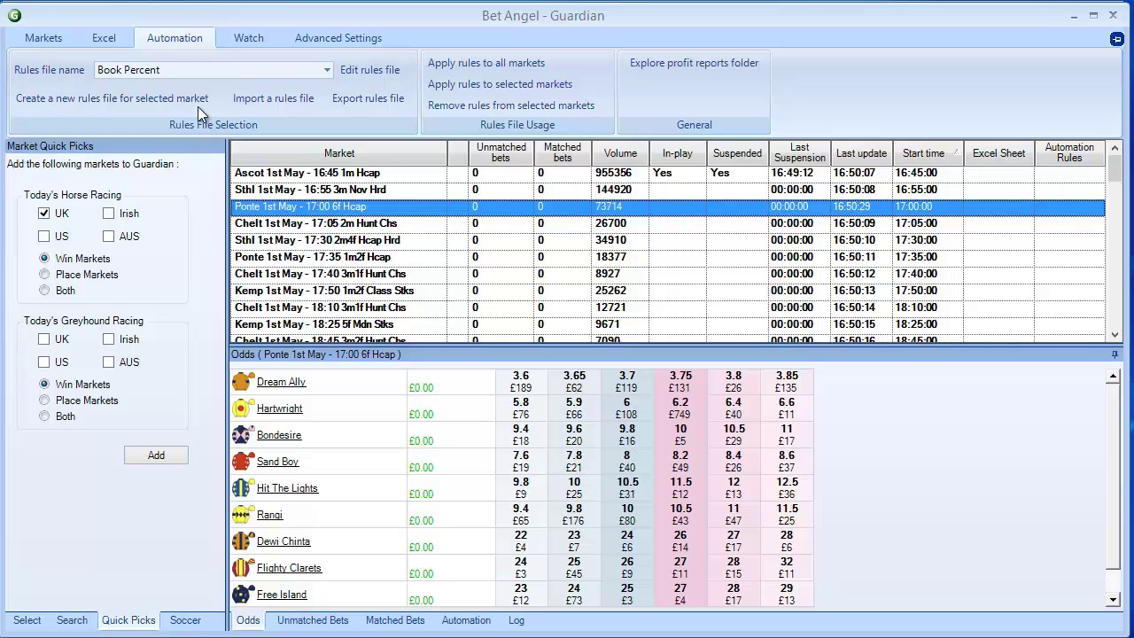
{"action": "left_click", "coordinate": [72, 40]}
{"action": "left_click", "coordinate": [168, 42]}
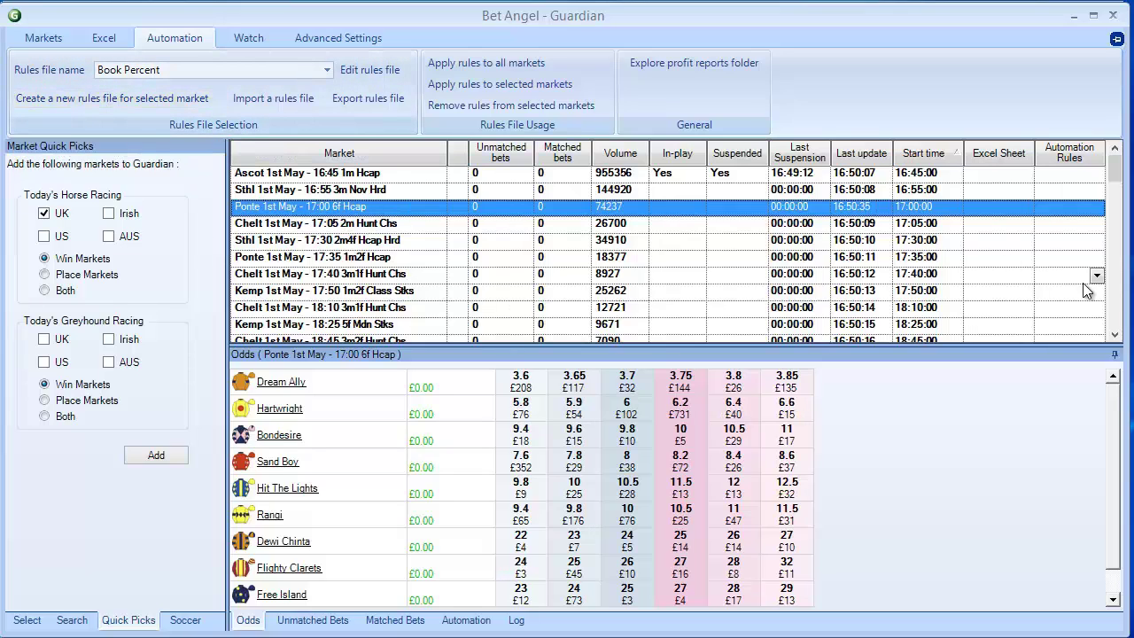
{"action": "left_click", "coordinate": [85, 100]}
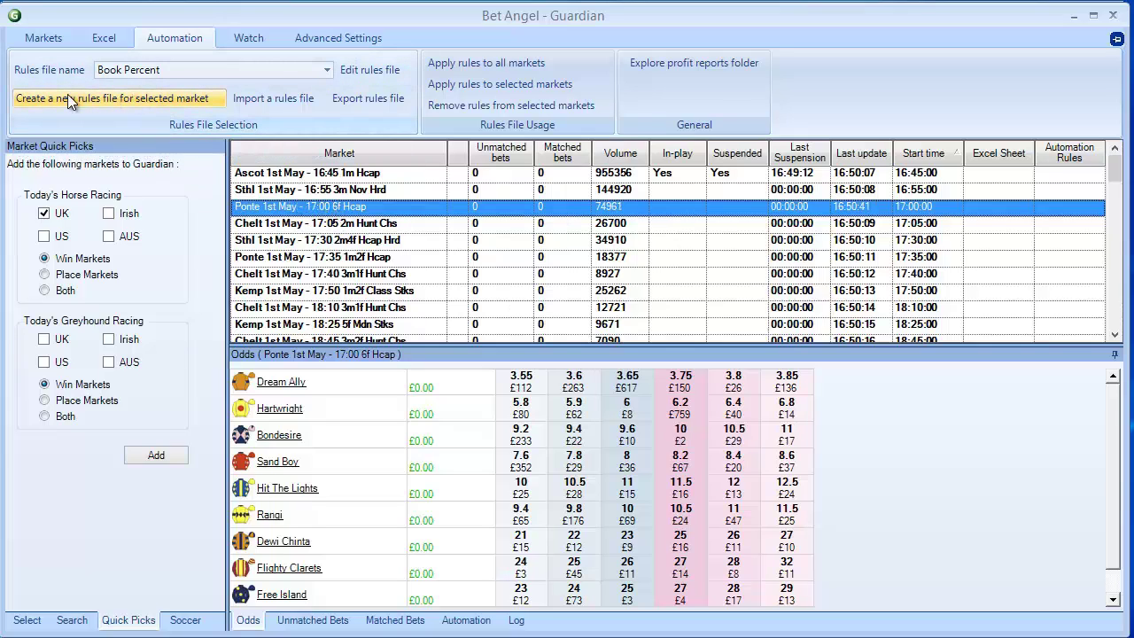
{"action": "left_click", "coordinate": [347, 190]}
{"action": "left_click", "coordinate": [359, 174]}
{"action": "left_click", "coordinate": [372, 208]}
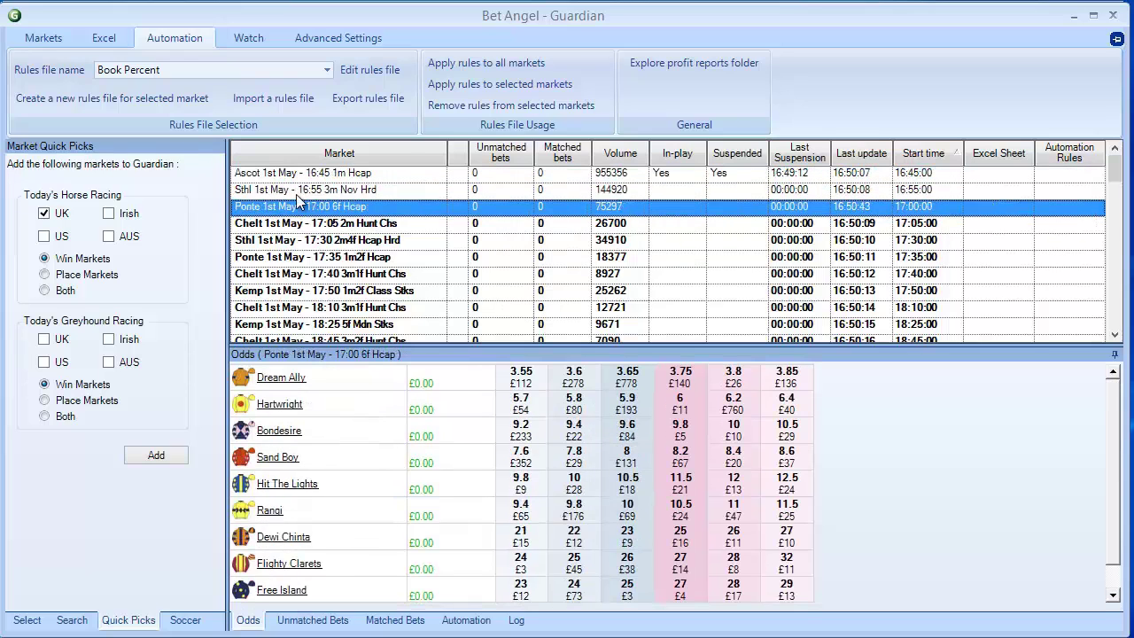
Create a new, empty rules file for the Ponte 1st May 17:00 6f Hcap market
{"action": "left_click", "coordinate": [113, 99]}
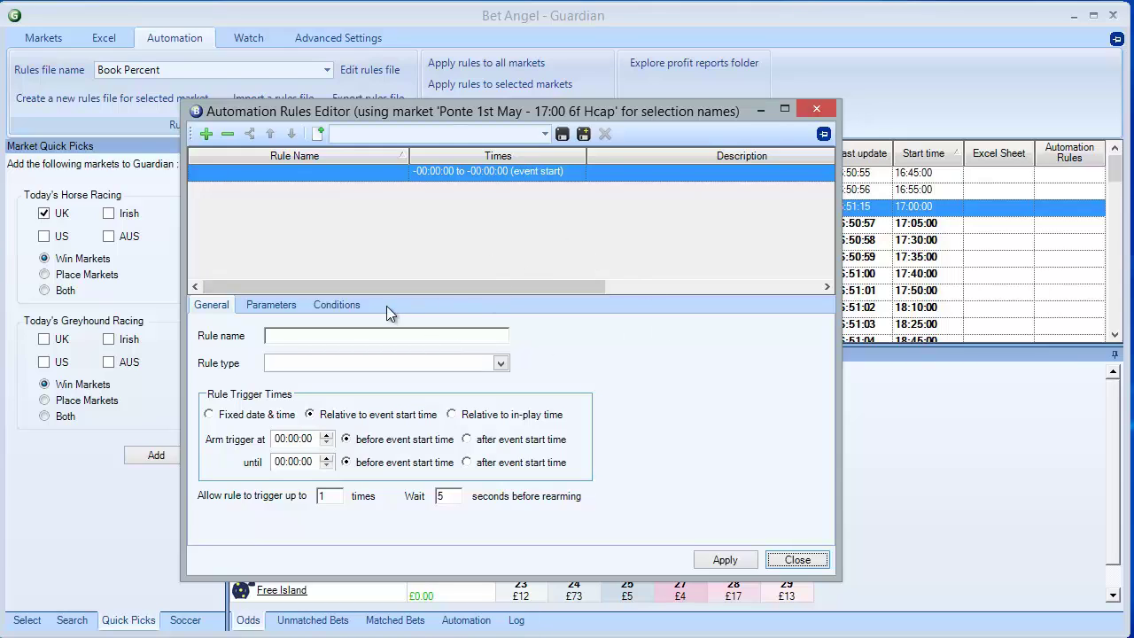
Name the rule 'Back Scalp' and make it a Place Back Bet rule
{"action": "left_click", "coordinate": [373, 335]}
{"action": "type", "text": "Back"}
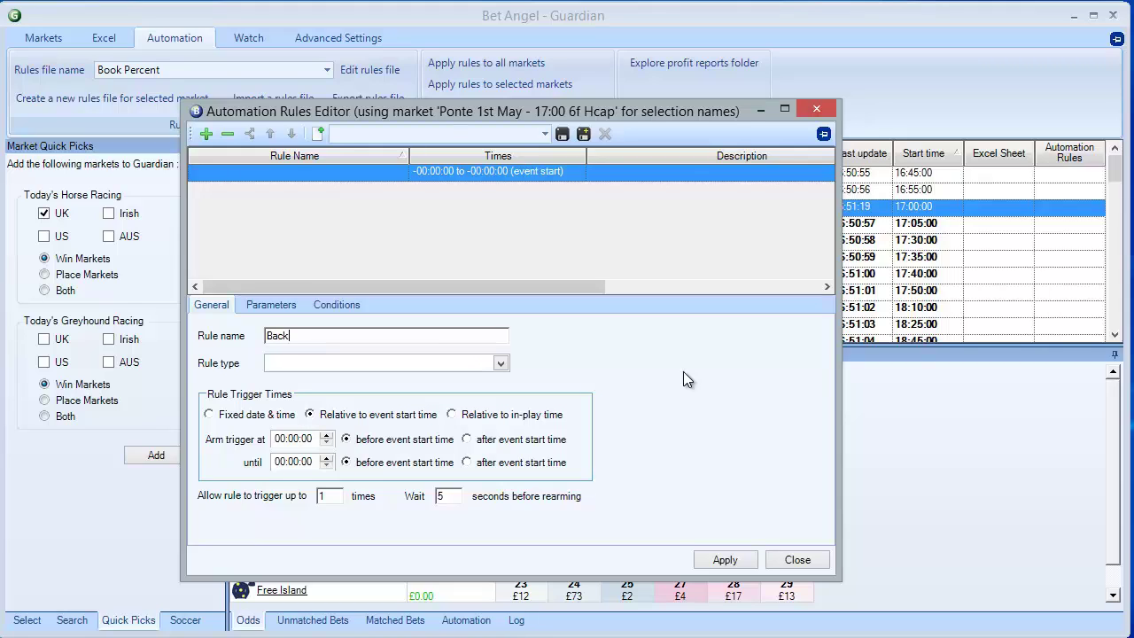
{"action": "type", "text": " Scalp"}
{"action": "left_click", "coordinate": [491, 362]}
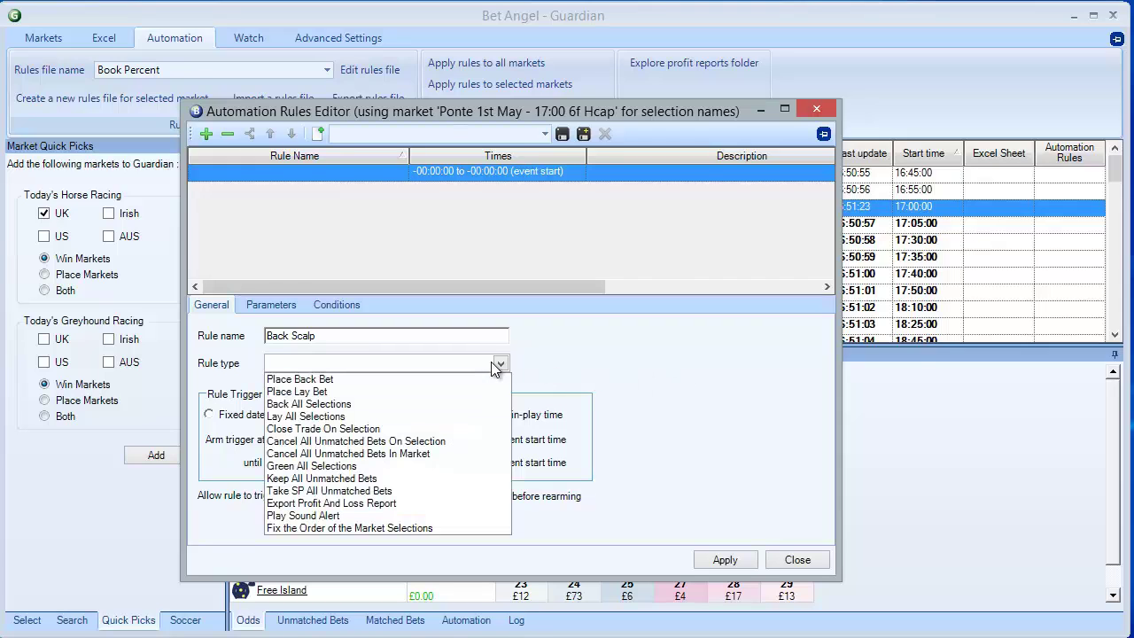
{"action": "left_click", "coordinate": [344, 382]}
{"action": "left_click", "coordinate": [412, 361]}
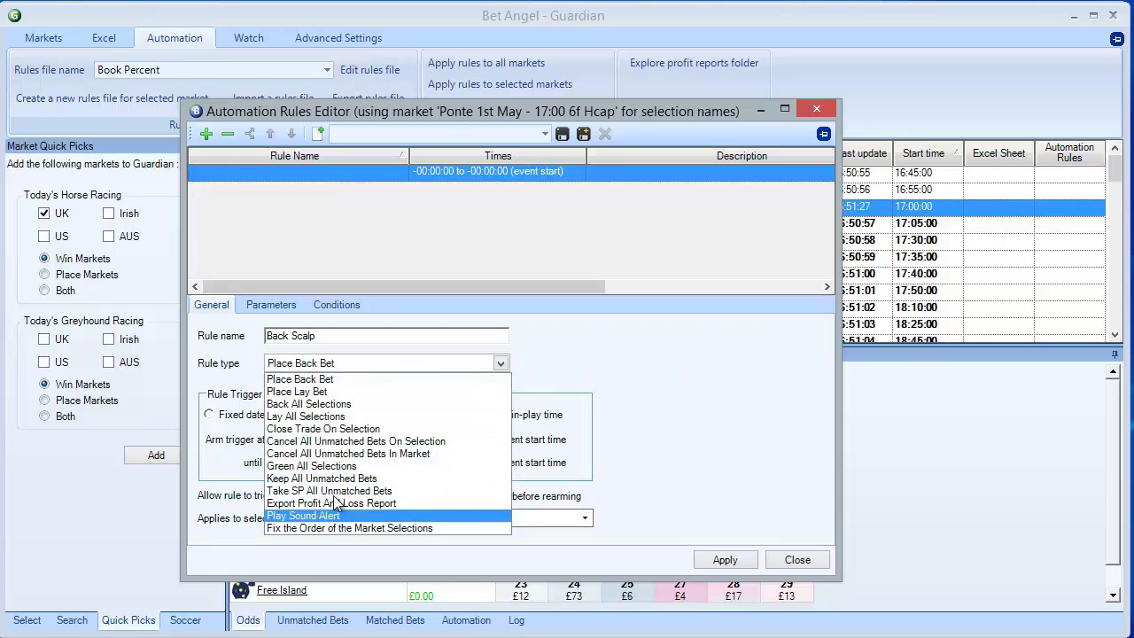
{"action": "left_click", "coordinate": [285, 379]}
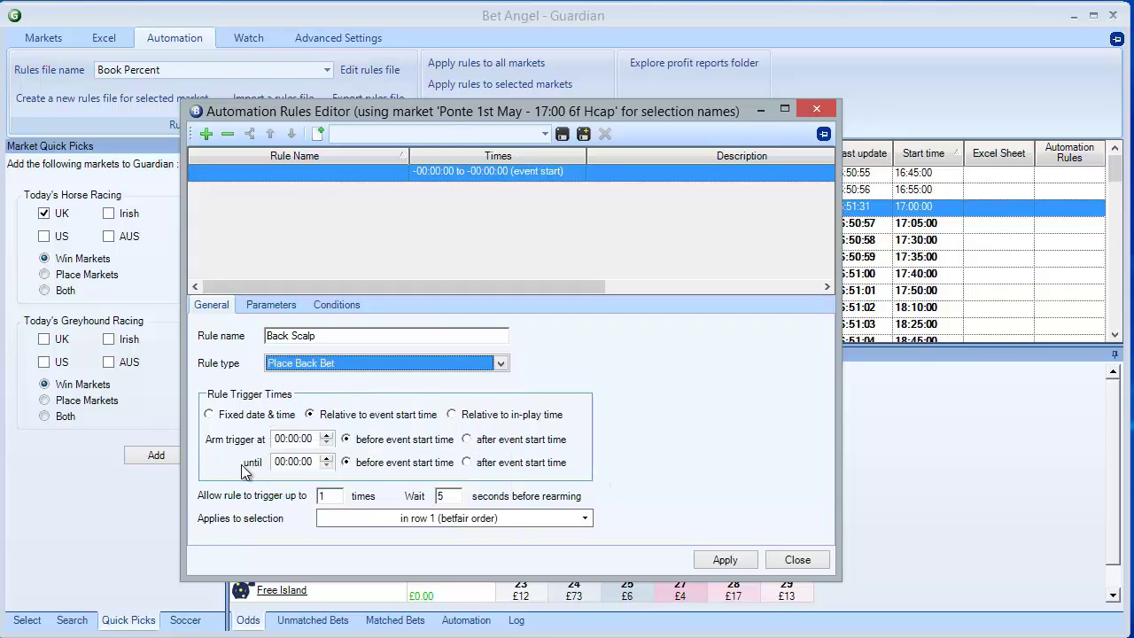
Arm the rule from 00:05:00 until 00:00:20 before the start
{"action": "left_click", "coordinate": [300, 437]}
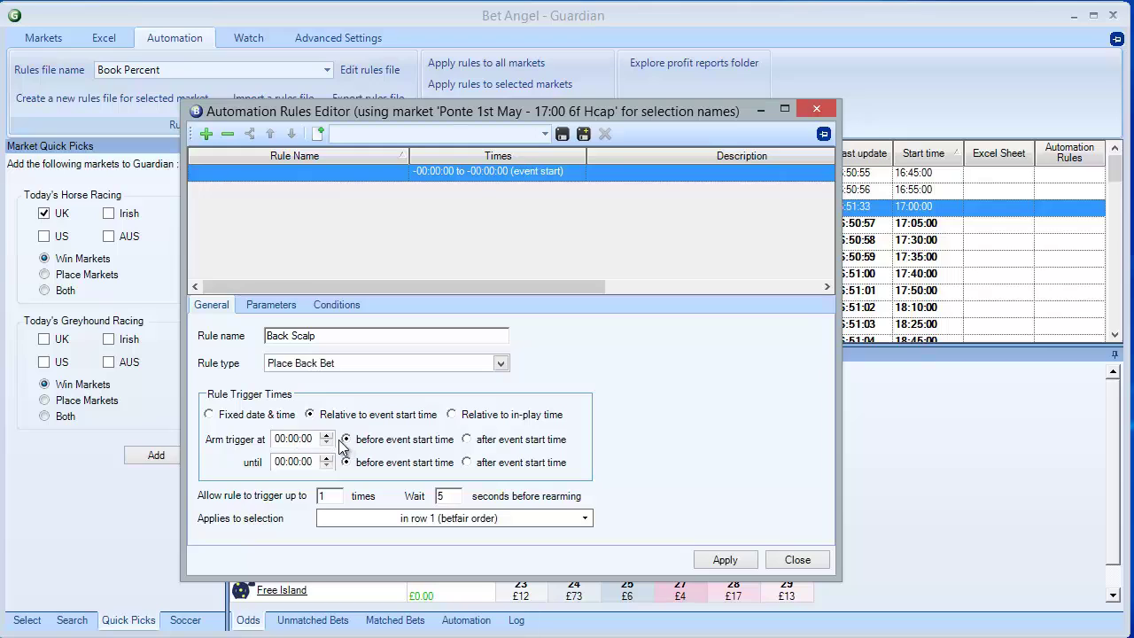
{"action": "left_click", "coordinate": [326, 436]}
{"action": "left_click", "coordinate": [326, 435]}
{"action": "left_click", "coordinate": [316, 461]}
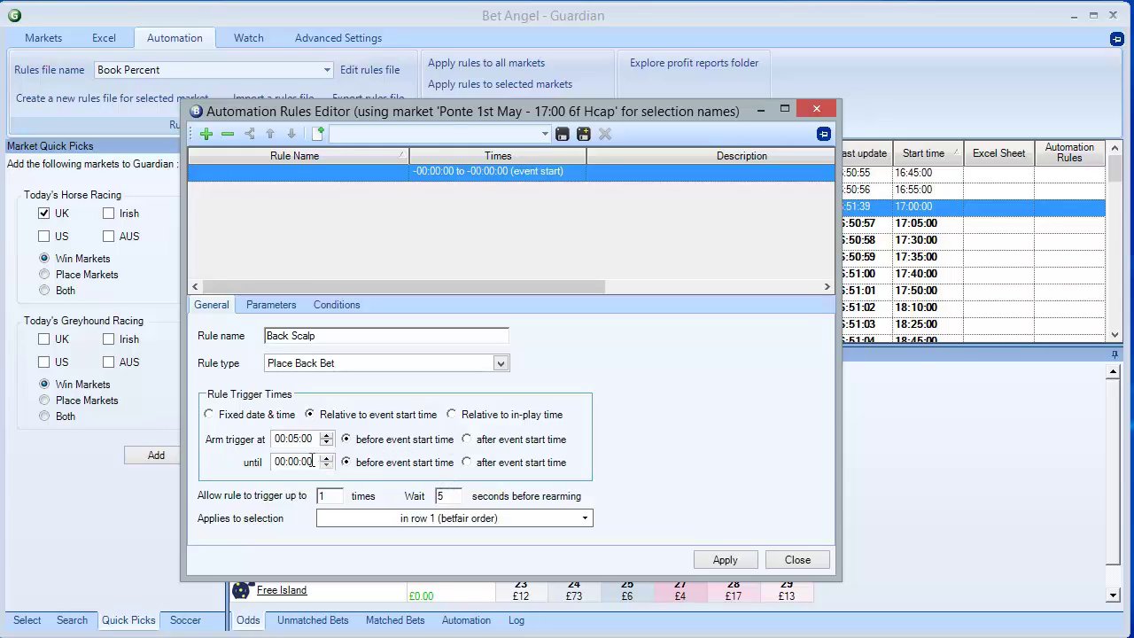
{"action": "left_click", "coordinate": [328, 459]}
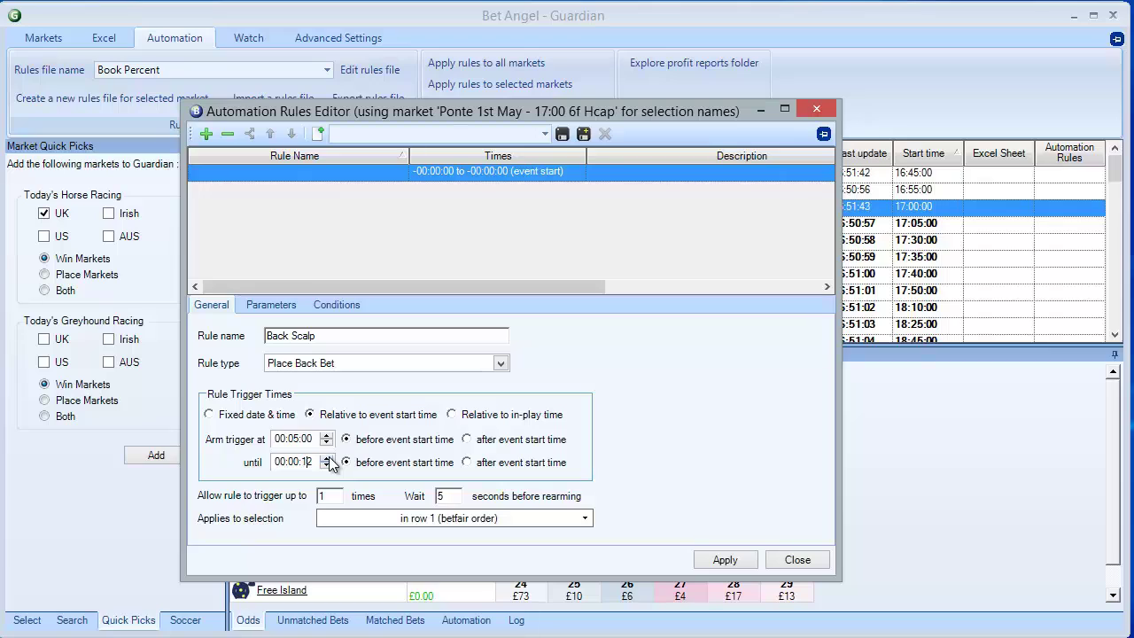
{"action": "left_click", "coordinate": [327, 458]}
{"action": "left_click", "coordinate": [328, 458]}
{"action": "left_click", "coordinate": [328, 458]}
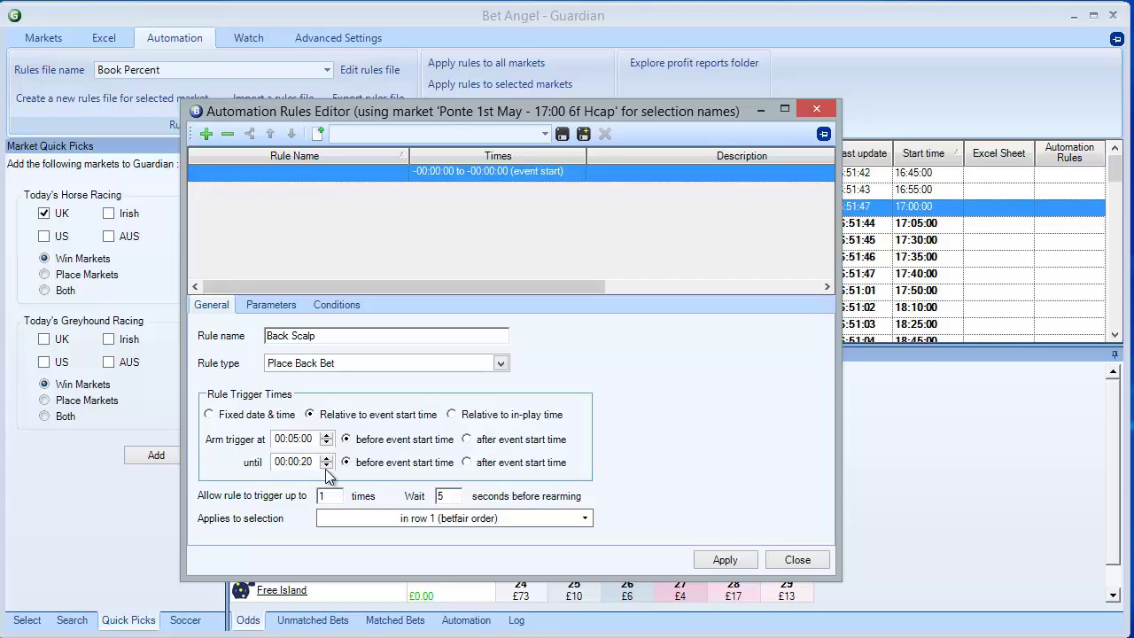
Allow the rule to trigger 100 times with a 3-second rearm wait
{"action": "left_click", "coordinate": [333, 496]}
{"action": "type", "text": "00"}
{"action": "key", "text": "Tab"}
{"action": "type", "text": "3"}
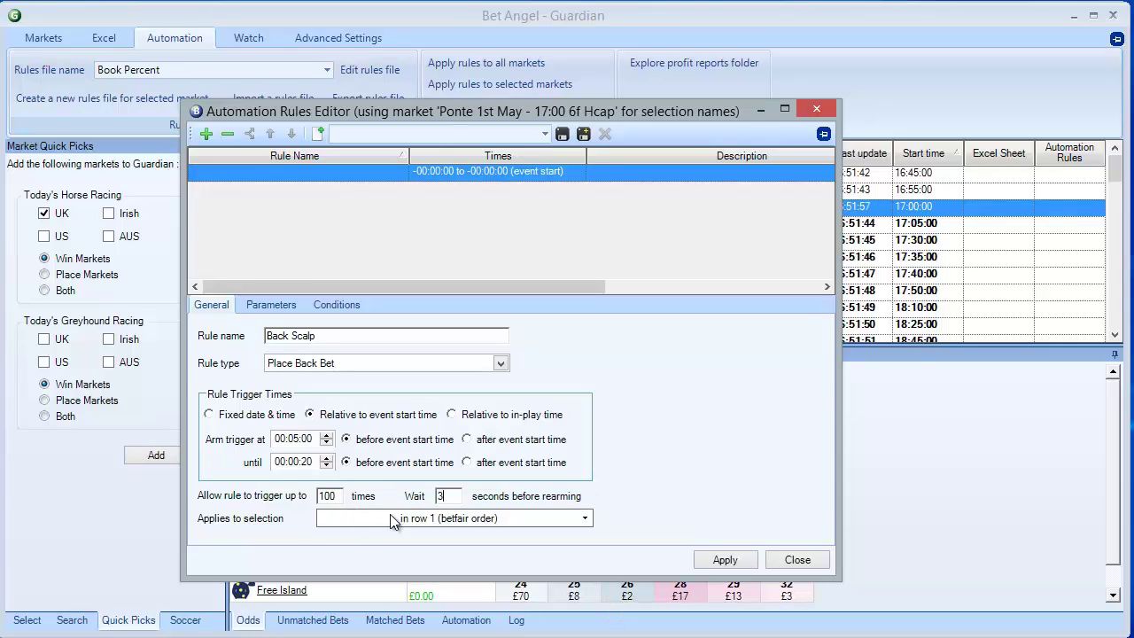
Apply Back Scalp to the selection in position 1, sorted by favouritism
{"action": "left_click", "coordinate": [492, 519]}
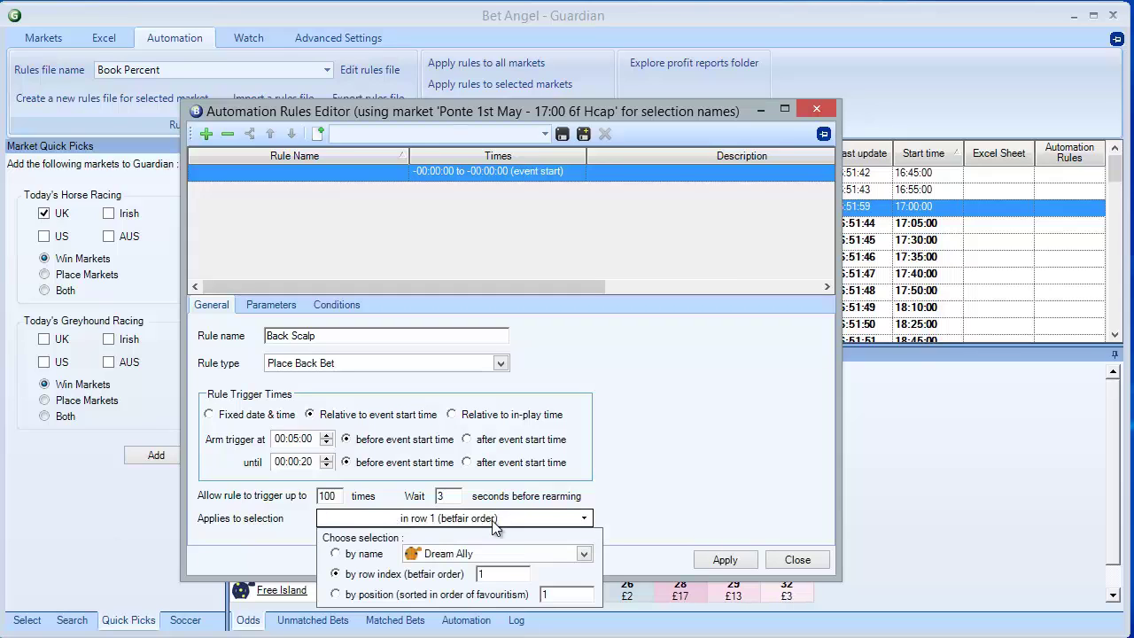
{"action": "left_click", "coordinate": [470, 553]}
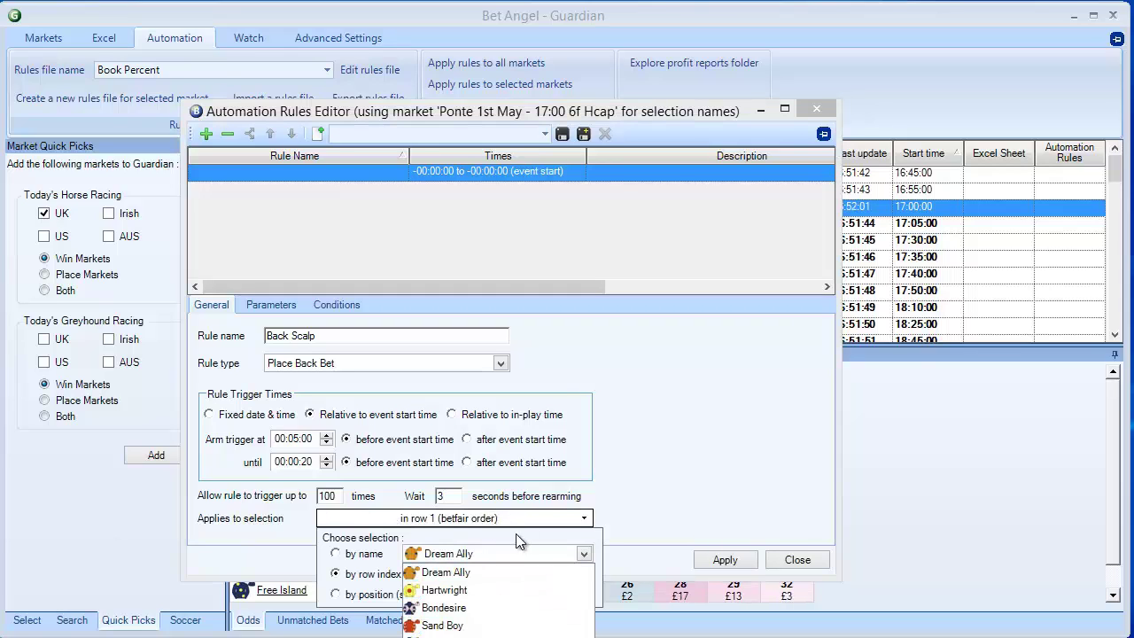
{"action": "left_click", "coordinate": [386, 567]}
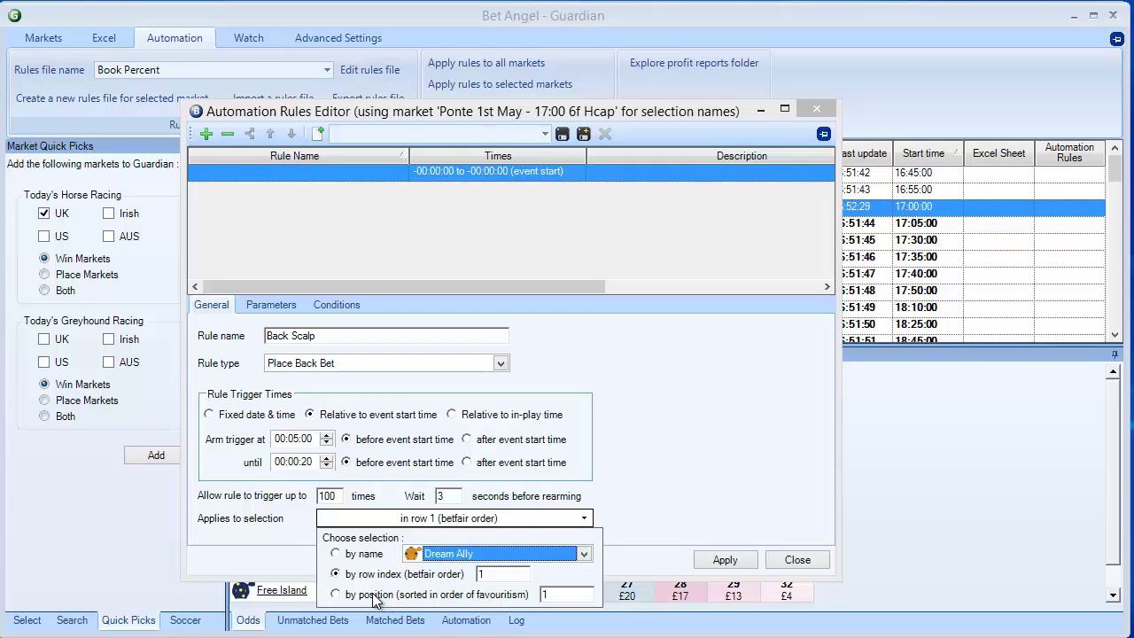
{"action": "left_click", "coordinate": [374, 596]}
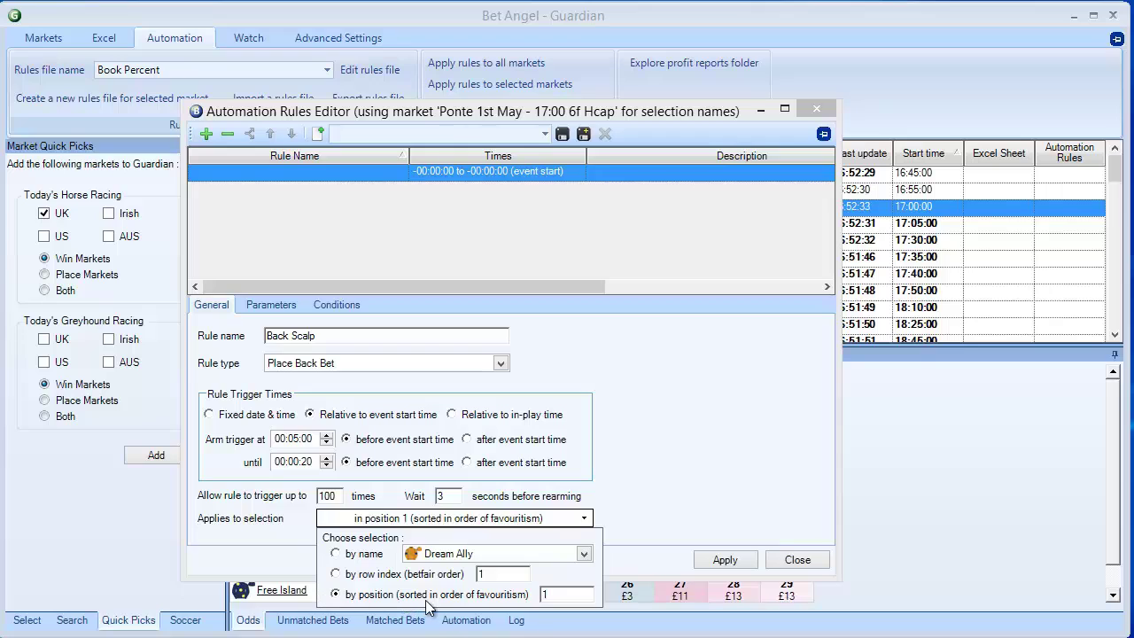
{"action": "left_click", "coordinate": [685, 514]}
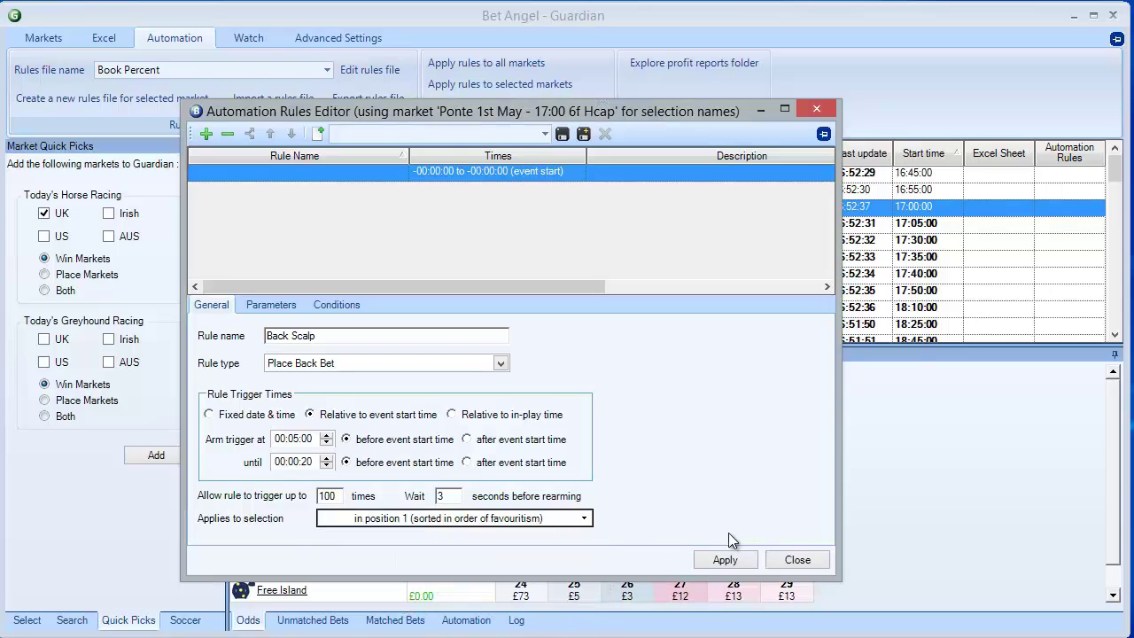
Place Back Scalp bets custom ticks above best market price with a £50 stake
{"action": "left_click", "coordinate": [262, 305]}
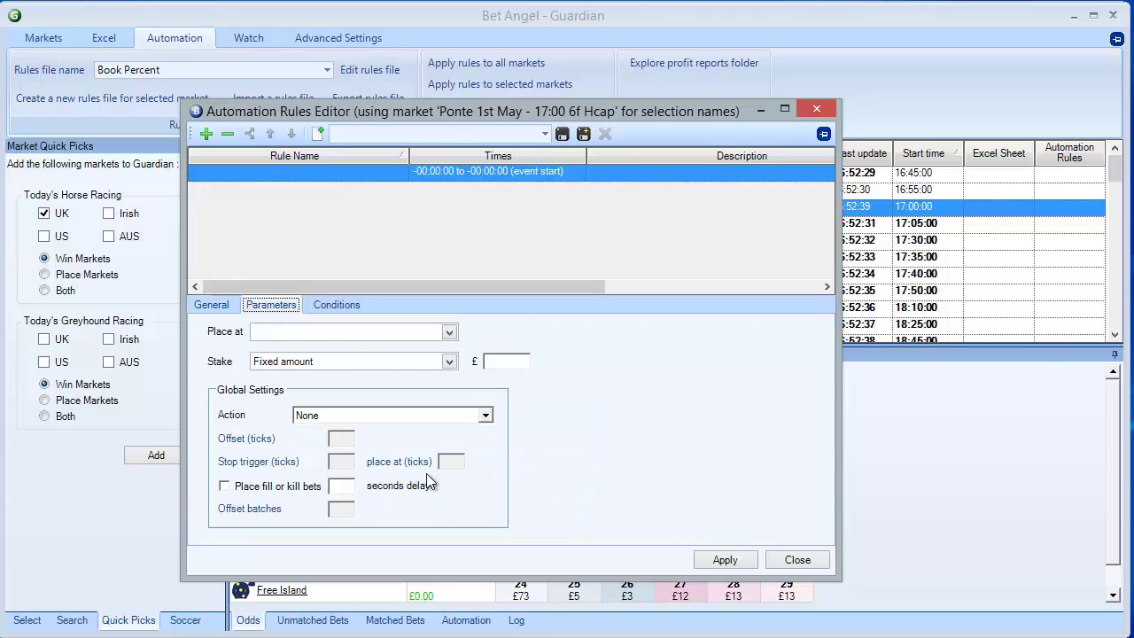
{"action": "left_click", "coordinate": [372, 331]}
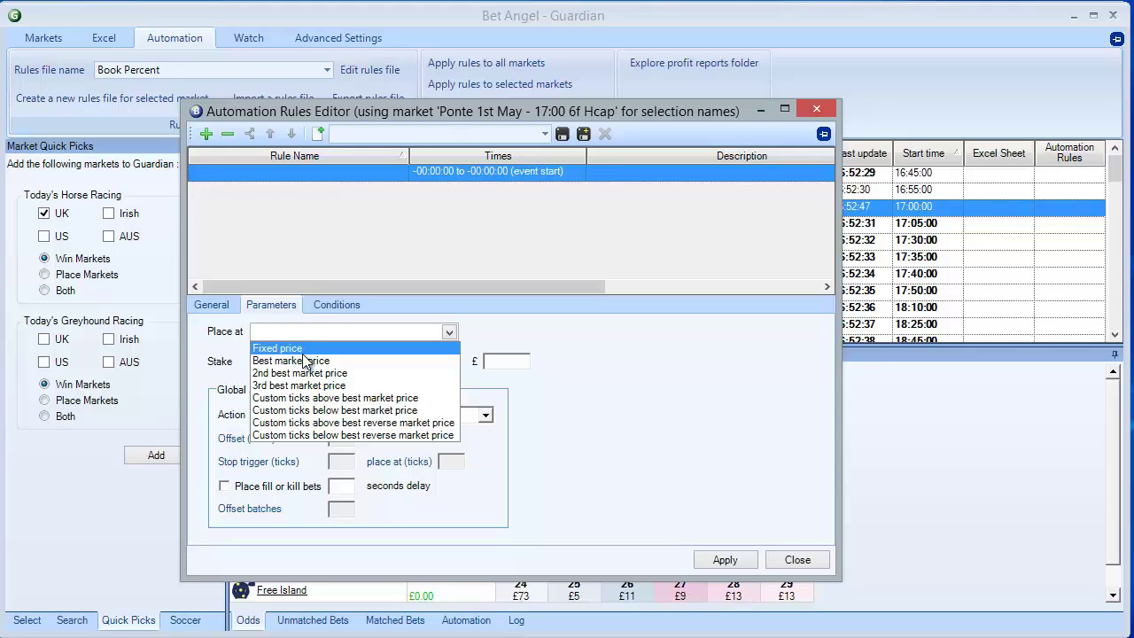
{"action": "left_click", "coordinate": [317, 397]}
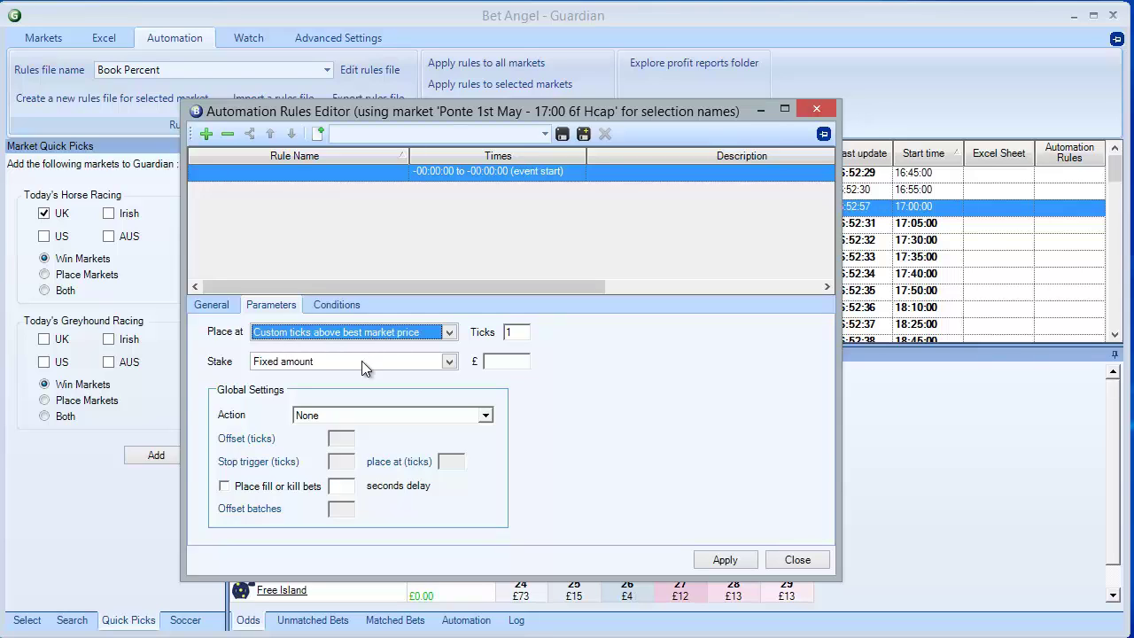
{"action": "left_click", "coordinate": [521, 361]}
{"action": "type", "text": "50"}
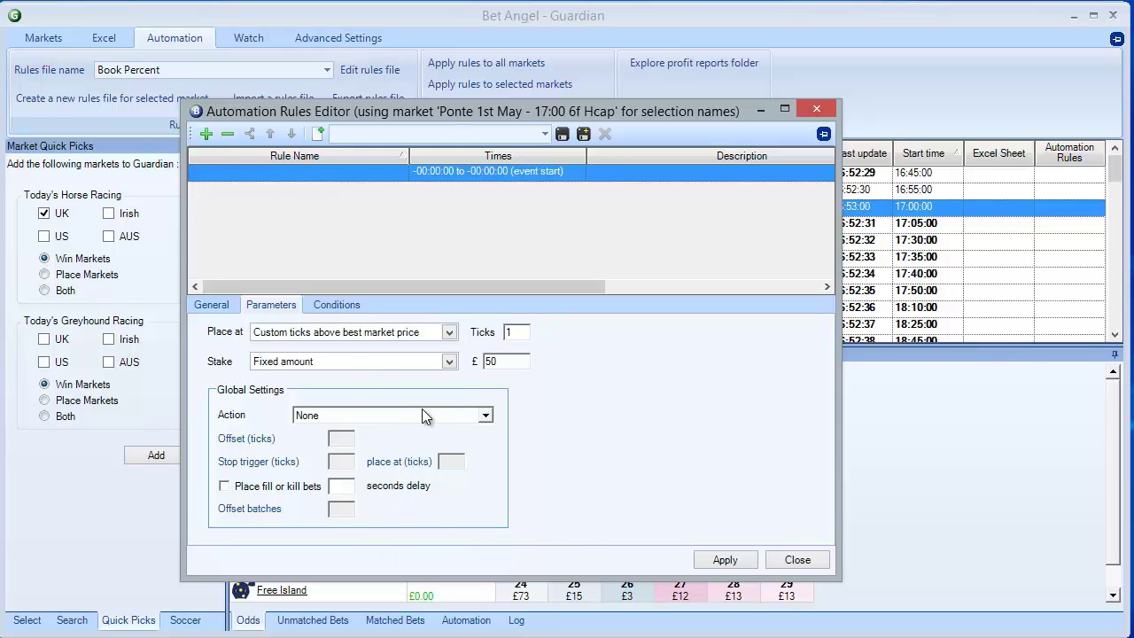
Follow each matched bet with a 1-tick offset bet and 30-second fill-or-kill
{"action": "left_click", "coordinate": [419, 414]}
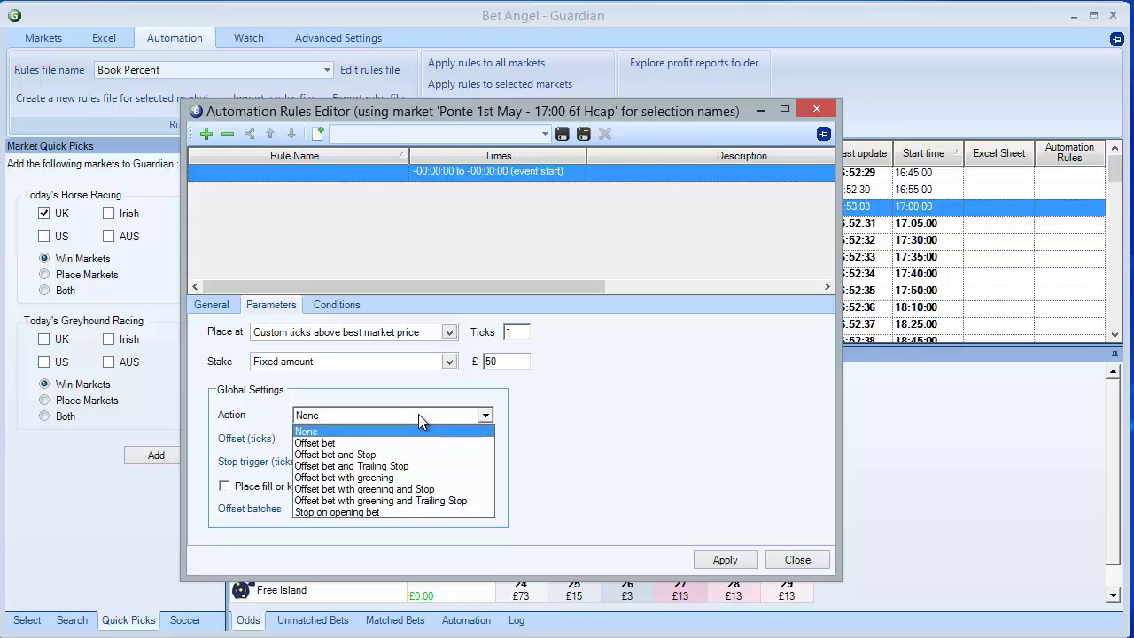
{"action": "left_click", "coordinate": [357, 443]}
{"action": "type", "text": "1"}
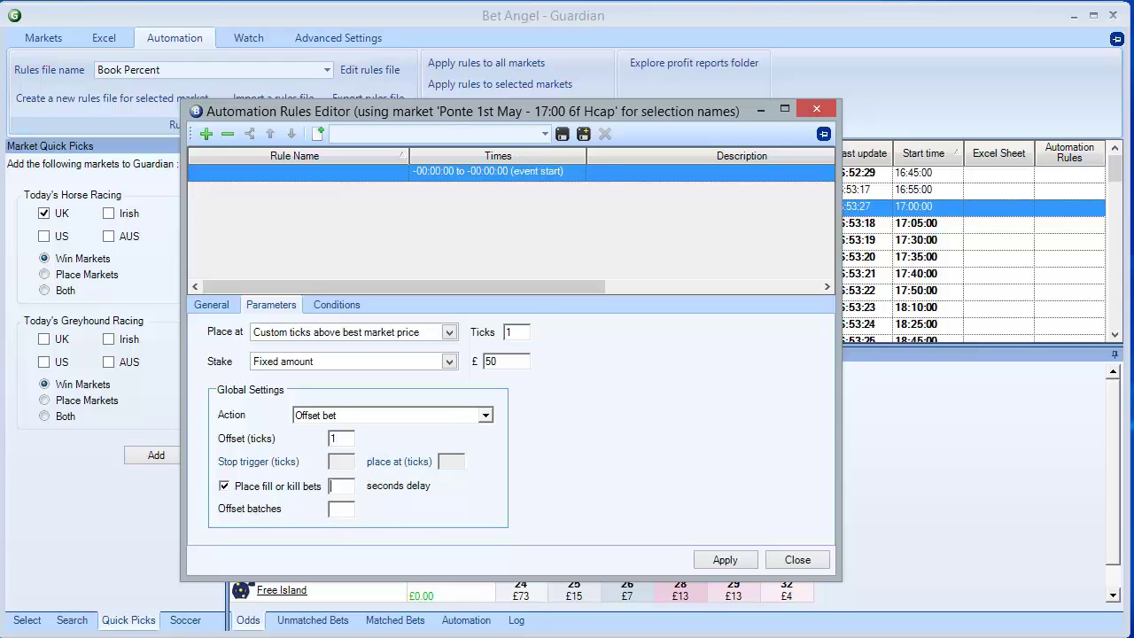
{"action": "type", "text": "30"}
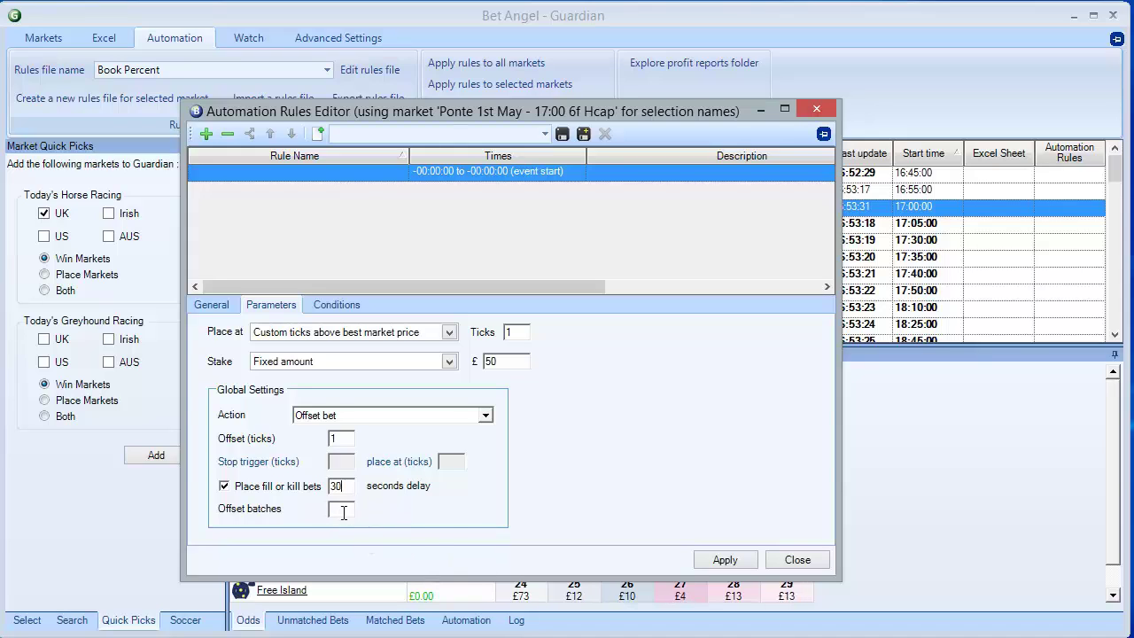
{"action": "type", "text": "1"}
Add an Inplay condition requiring 'The market is NOT in-play'
{"action": "left_click", "coordinate": [339, 304]}
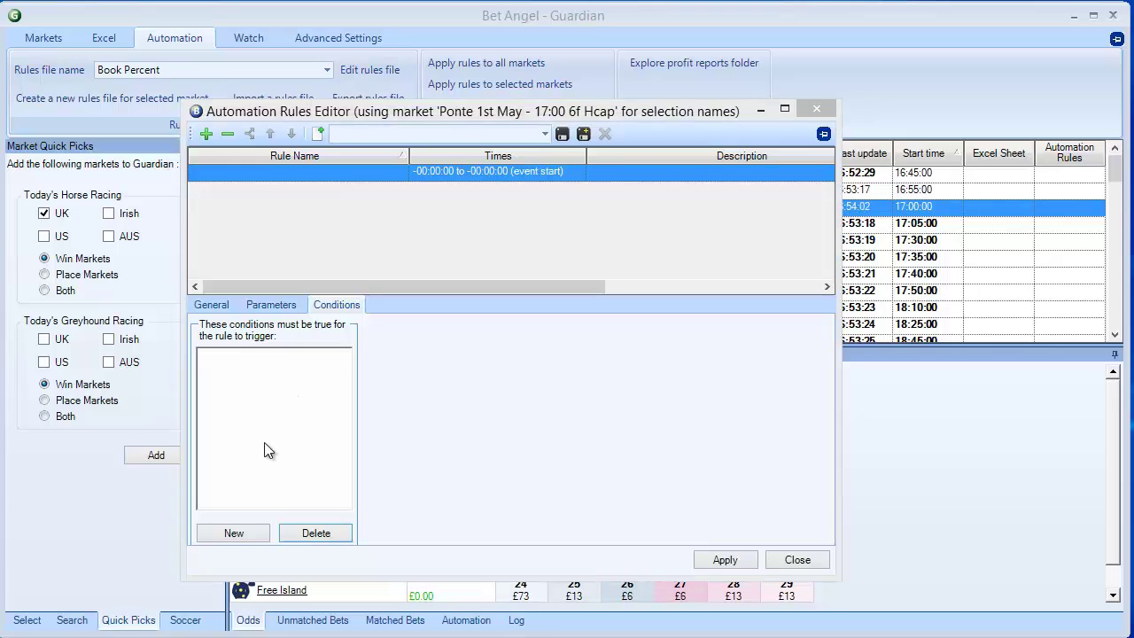
{"action": "left_click", "coordinate": [237, 532]}
{"action": "left_click", "coordinate": [511, 336]}
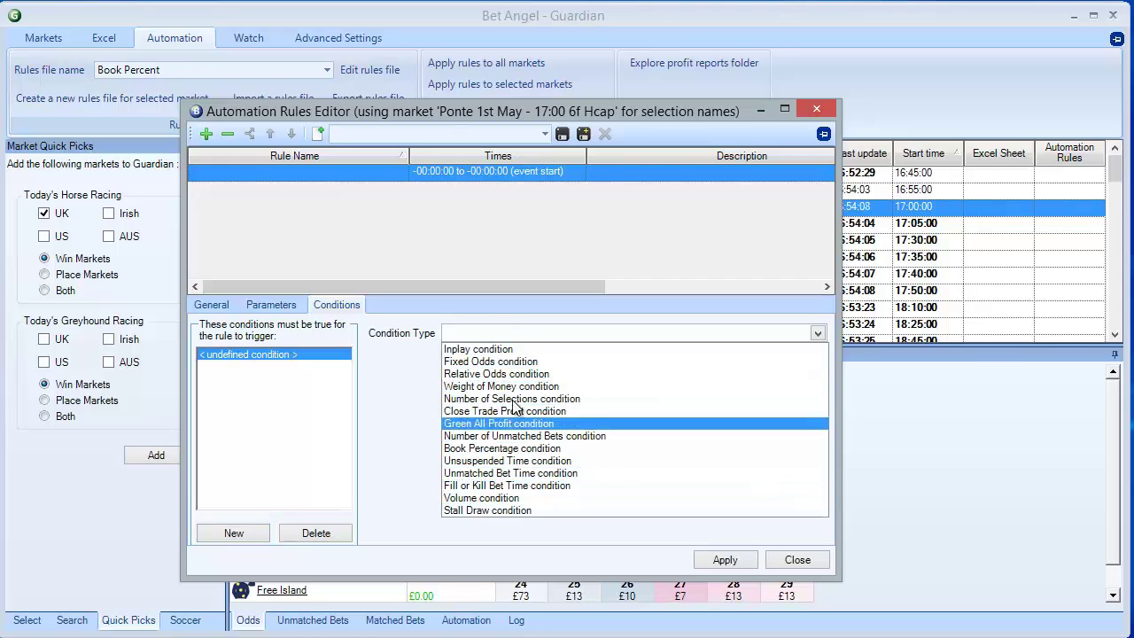
{"action": "left_click", "coordinate": [515, 350]}
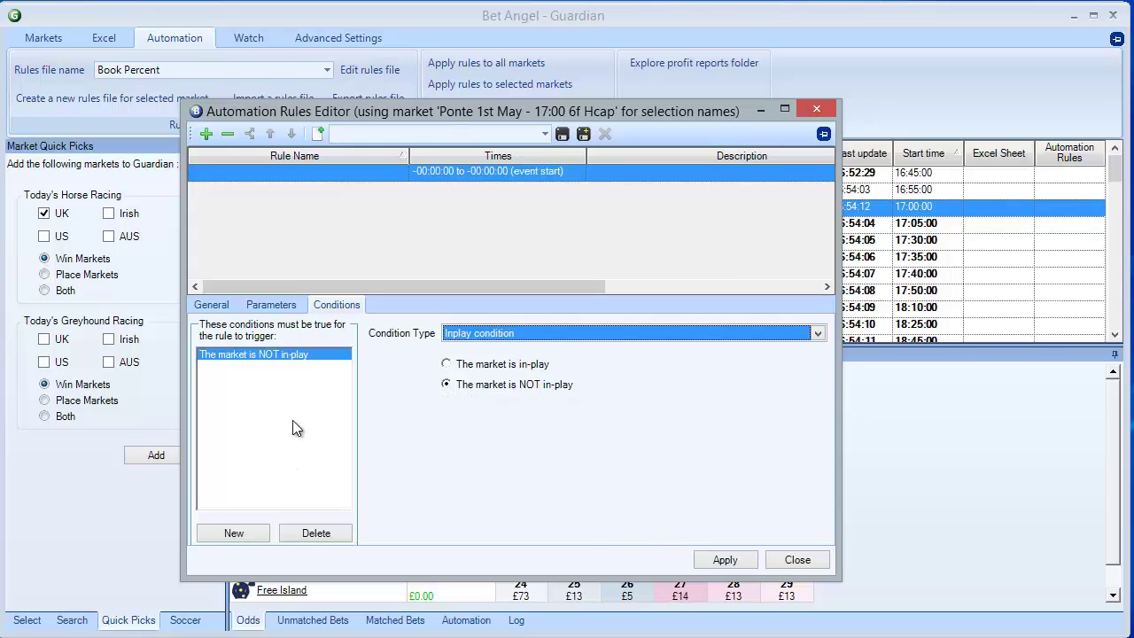
{"action": "left_click", "coordinate": [213, 305]}
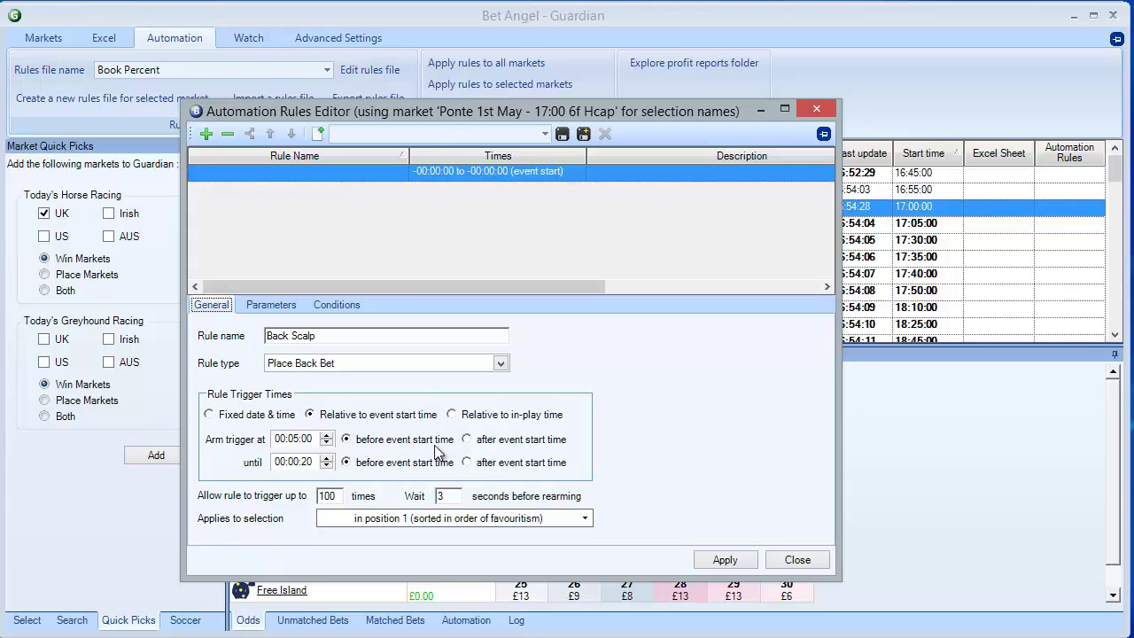
{"action": "left_click", "coordinate": [348, 310]}
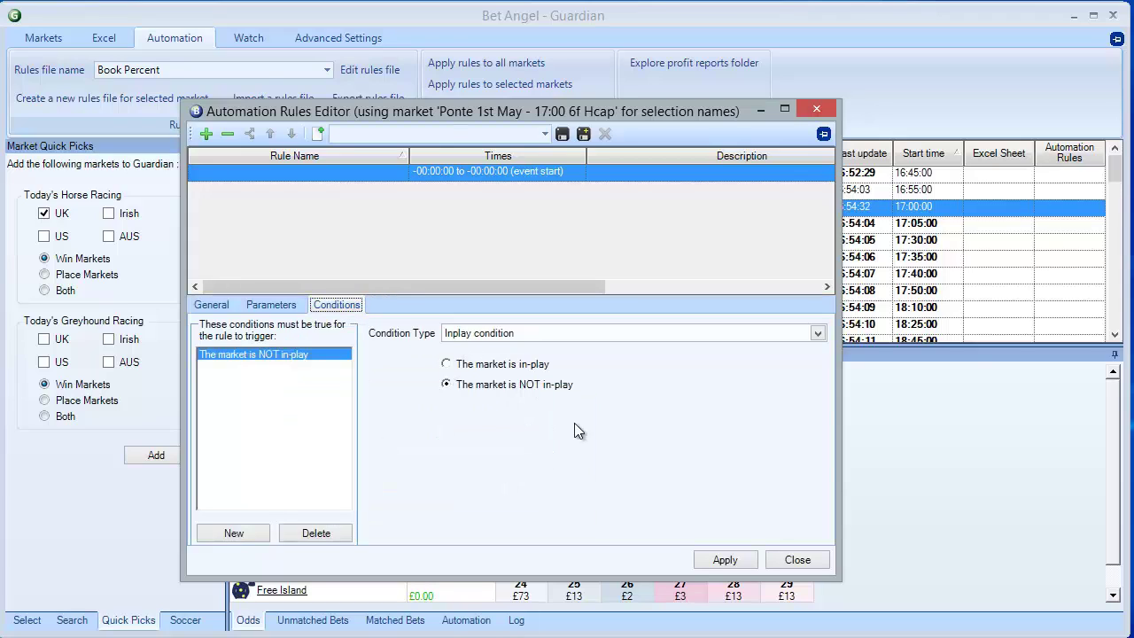
Add a Fixed Odds condition: back price greater than 3
{"action": "left_click", "coordinate": [254, 532]}
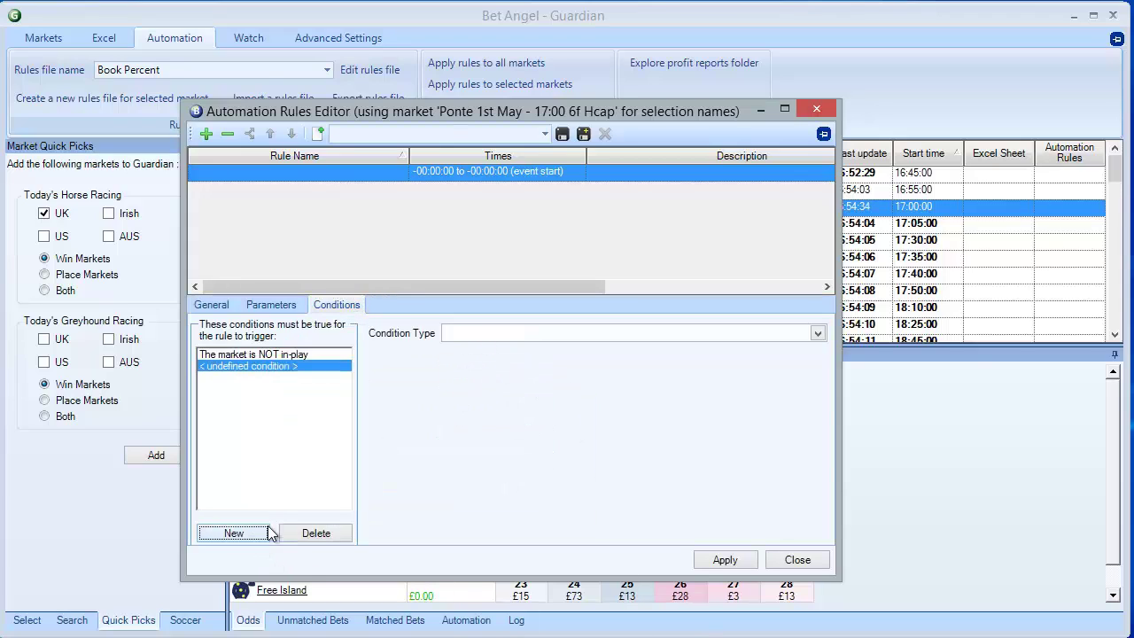
{"action": "left_click", "coordinate": [570, 333]}
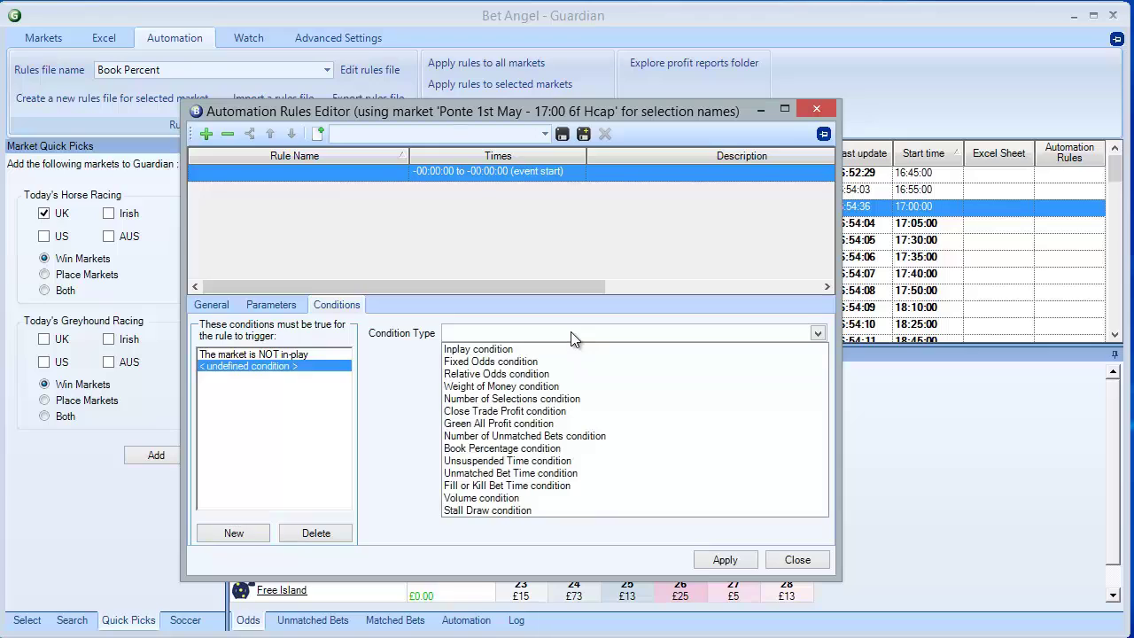
{"action": "left_click", "coordinate": [535, 363]}
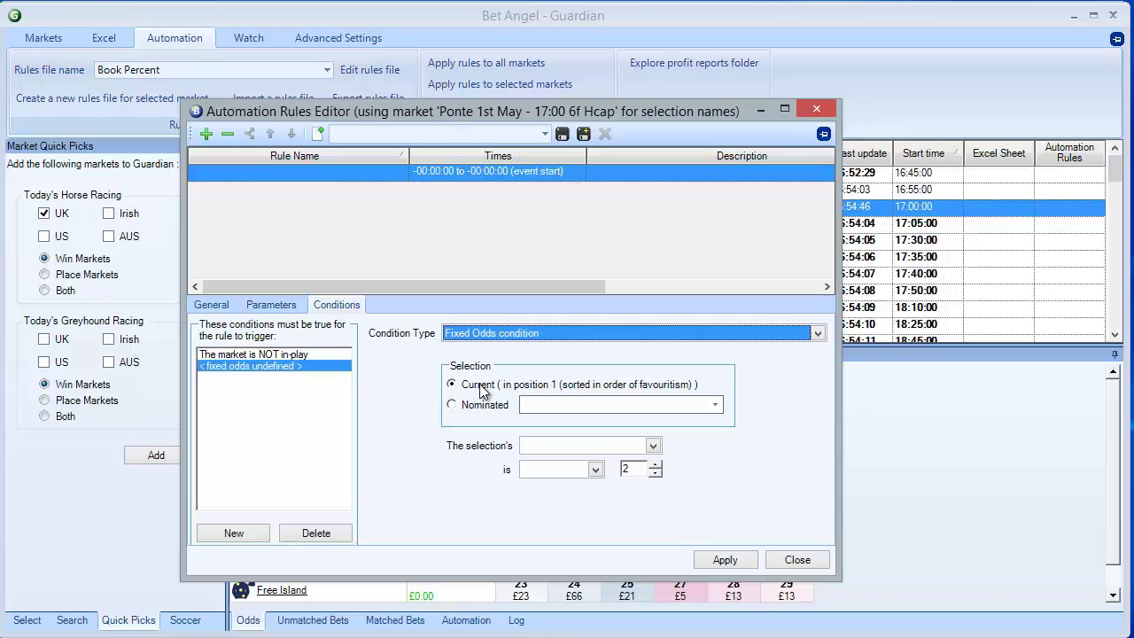
{"action": "left_click", "coordinate": [552, 445]}
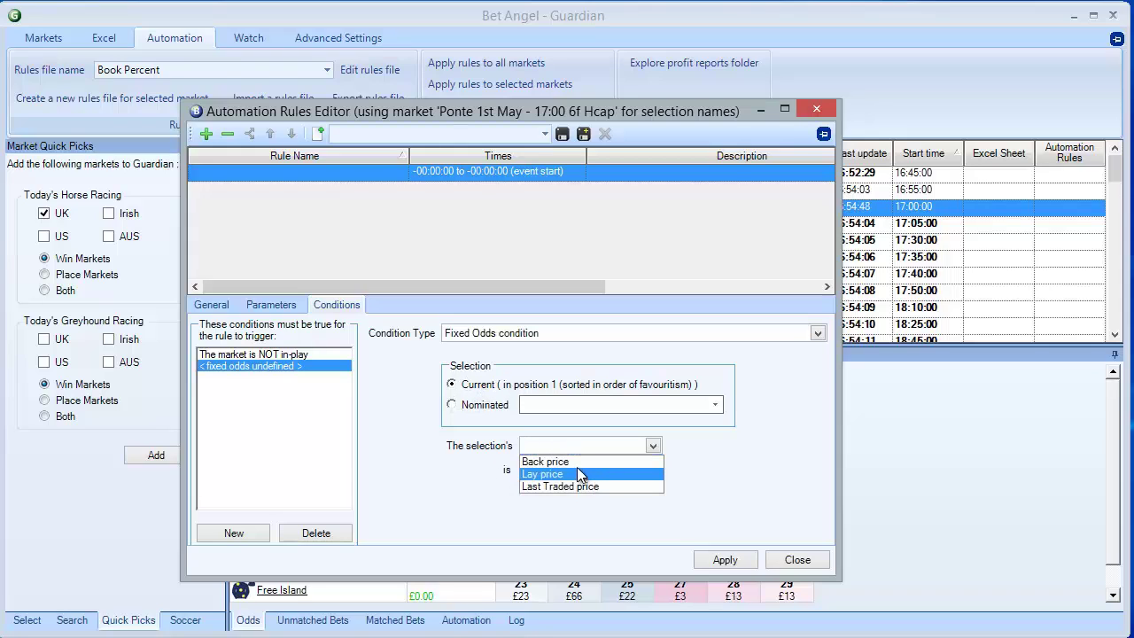
{"action": "left_click", "coordinate": [577, 464]}
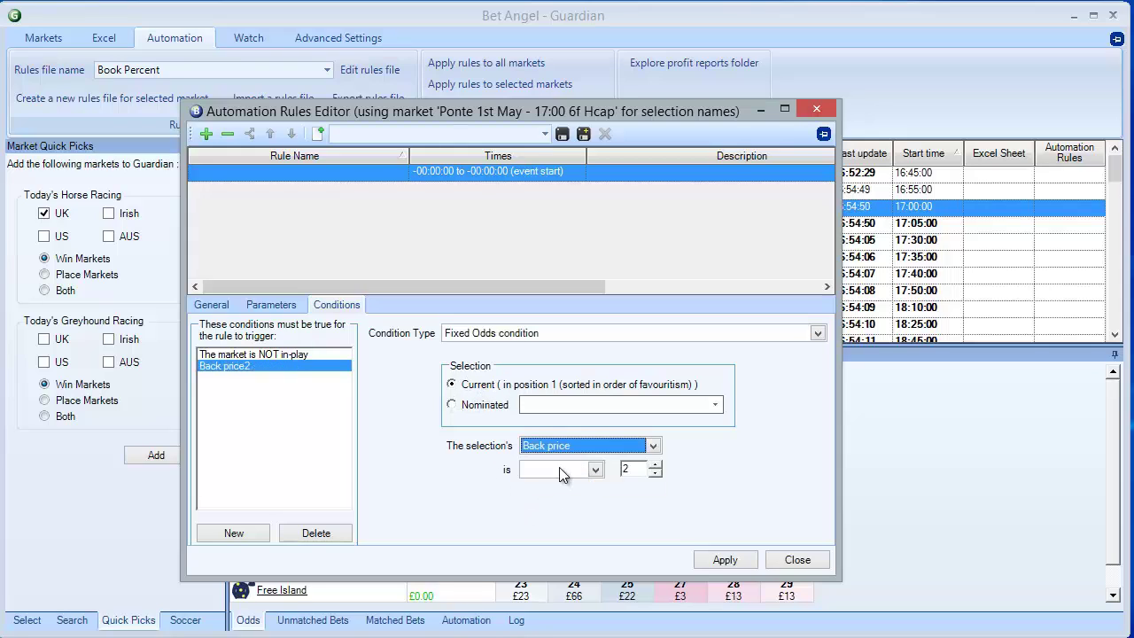
{"action": "left_click", "coordinate": [559, 468]}
{"action": "left_click", "coordinate": [554, 498]}
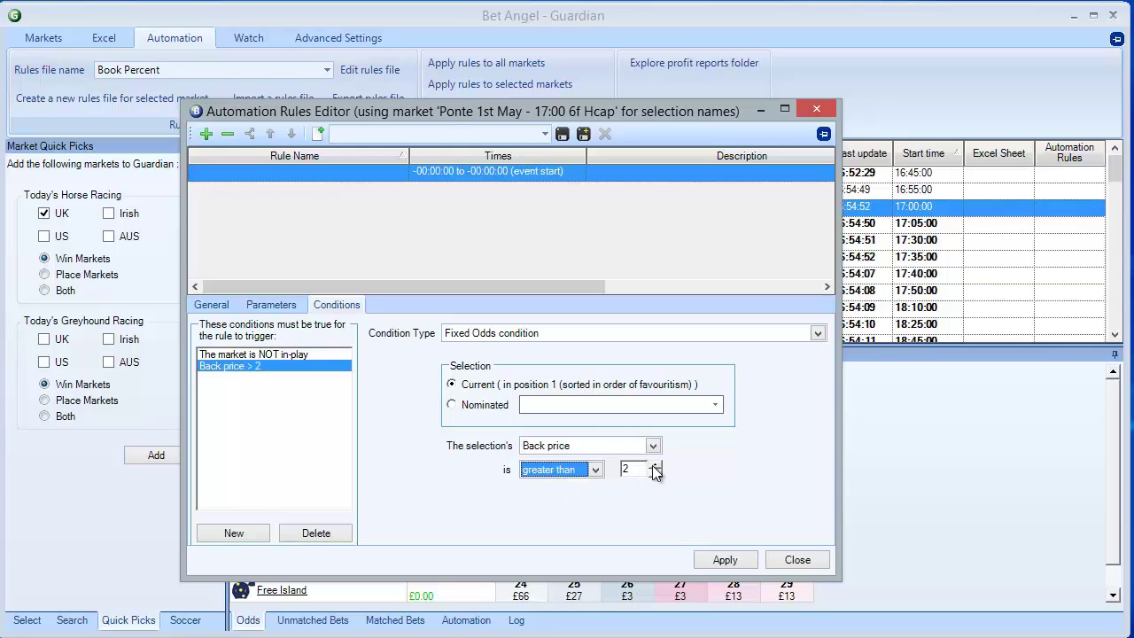
{"action": "double_click", "coordinate": [634, 468]}
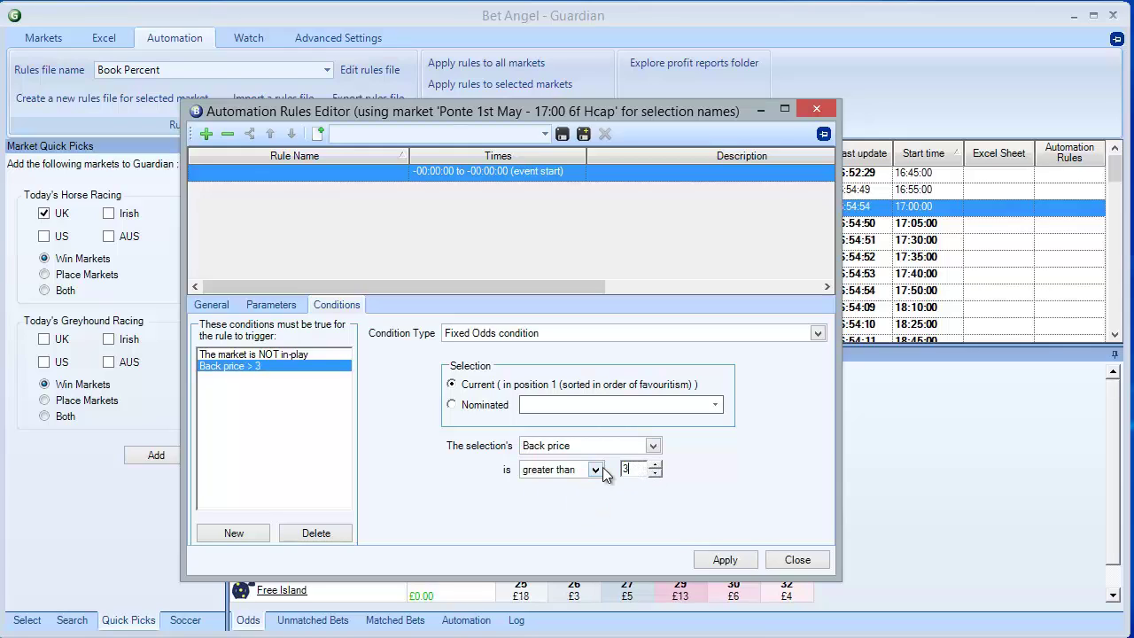
{"action": "type", "text": "3"}
Add a second Fixed Odds condition: back price less than 10
{"action": "left_click", "coordinate": [259, 535]}
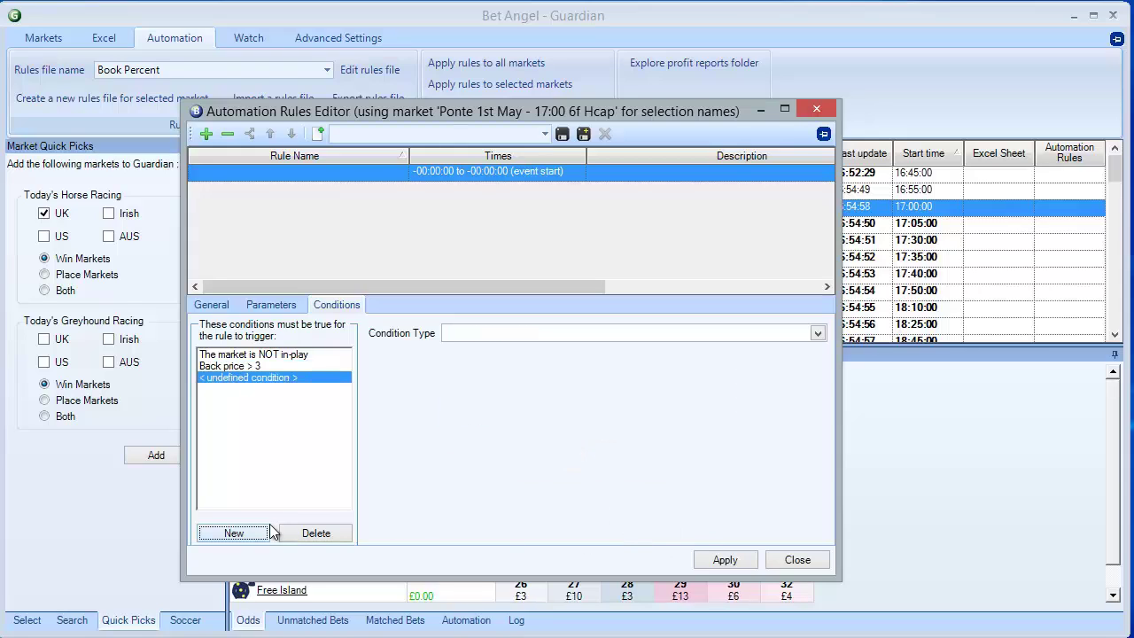
{"action": "left_click", "coordinate": [564, 334]}
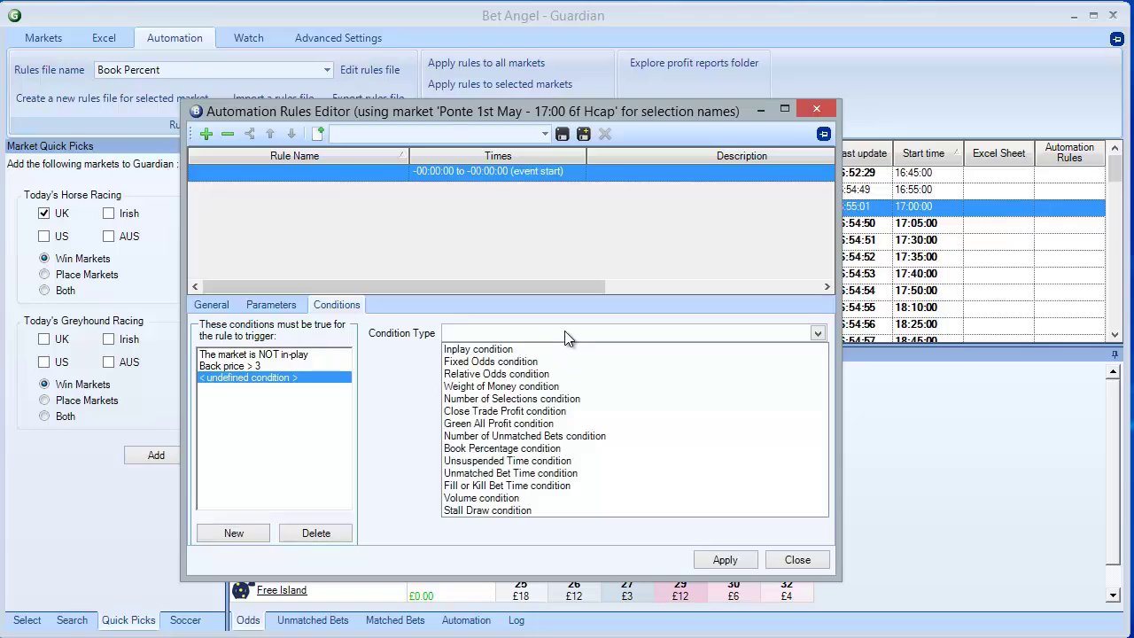
{"action": "left_click", "coordinate": [512, 362]}
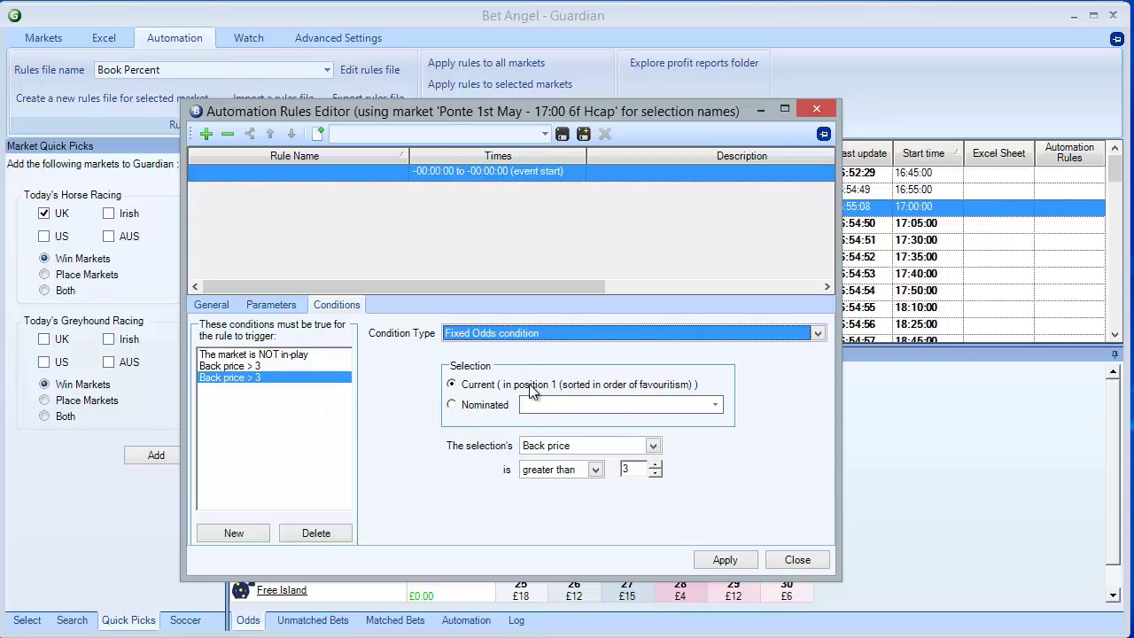
{"action": "left_click", "coordinate": [584, 452]}
{"action": "left_click", "coordinate": [576, 460]}
{"action": "left_click", "coordinate": [570, 471]}
{"action": "left_click", "coordinate": [549, 486]}
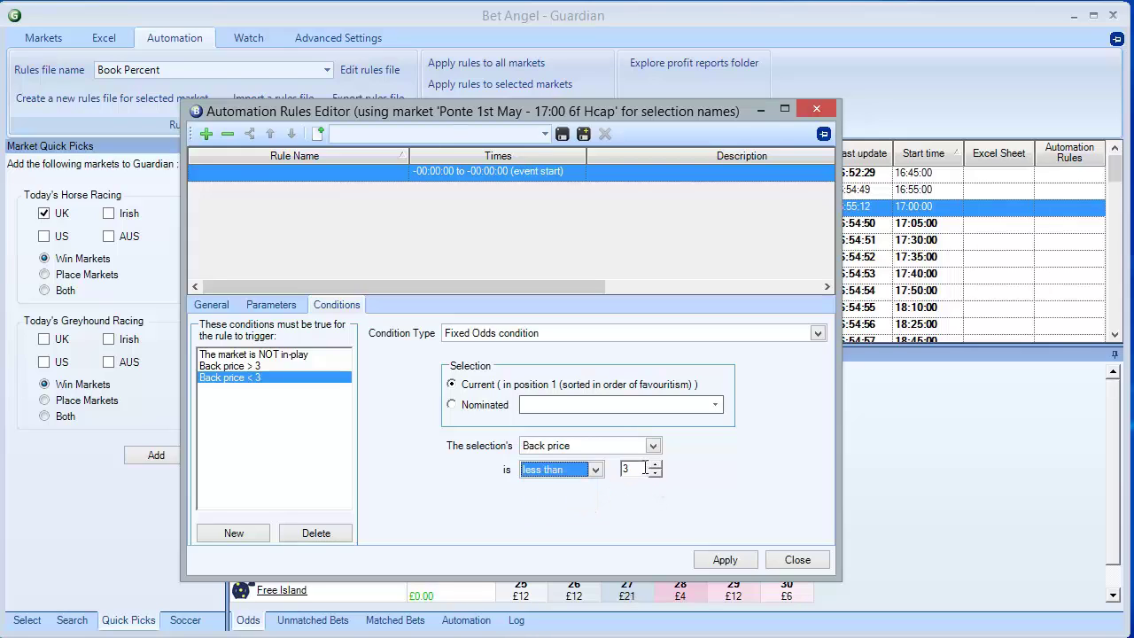
{"action": "left_click_drag", "start_coordinate": [643, 468], "coordinate": [612, 467]}
{"action": "type", "text": "10"}
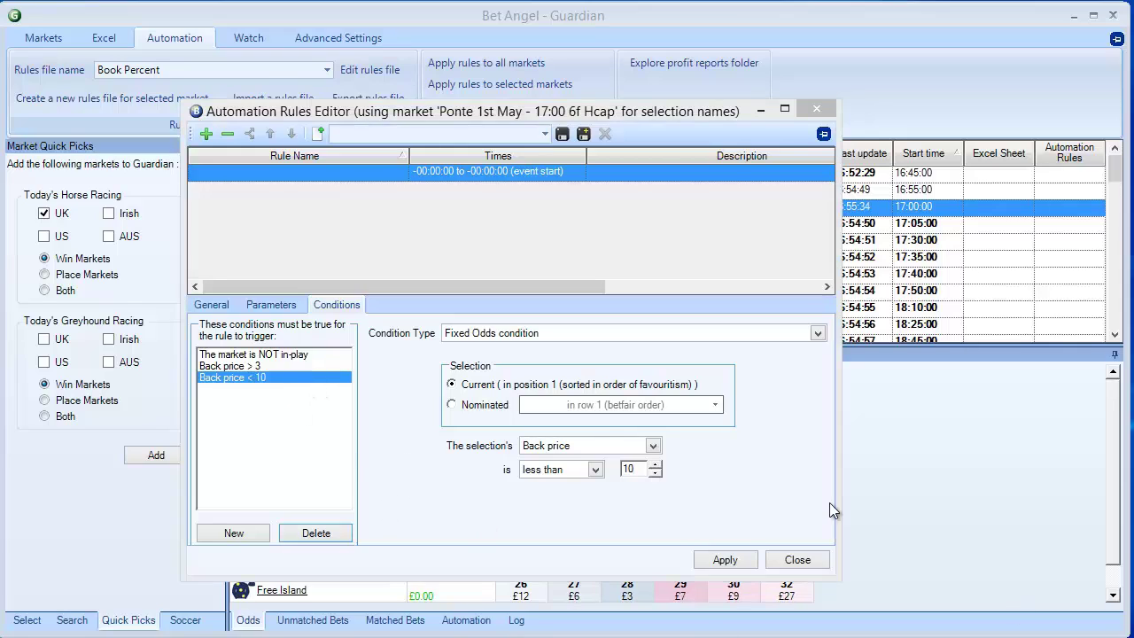
Apply the Back Scalp rule and save the rules file as 'My Simple Scalp'
{"action": "left_click", "coordinate": [723, 559]}
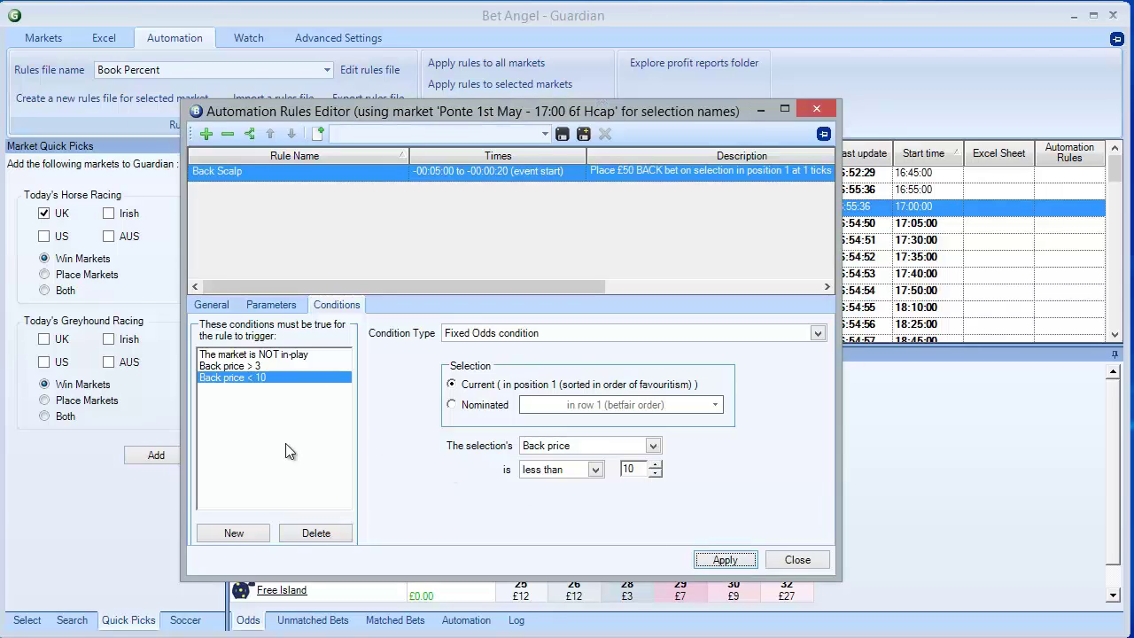
{"action": "left_click", "coordinate": [213, 305]}
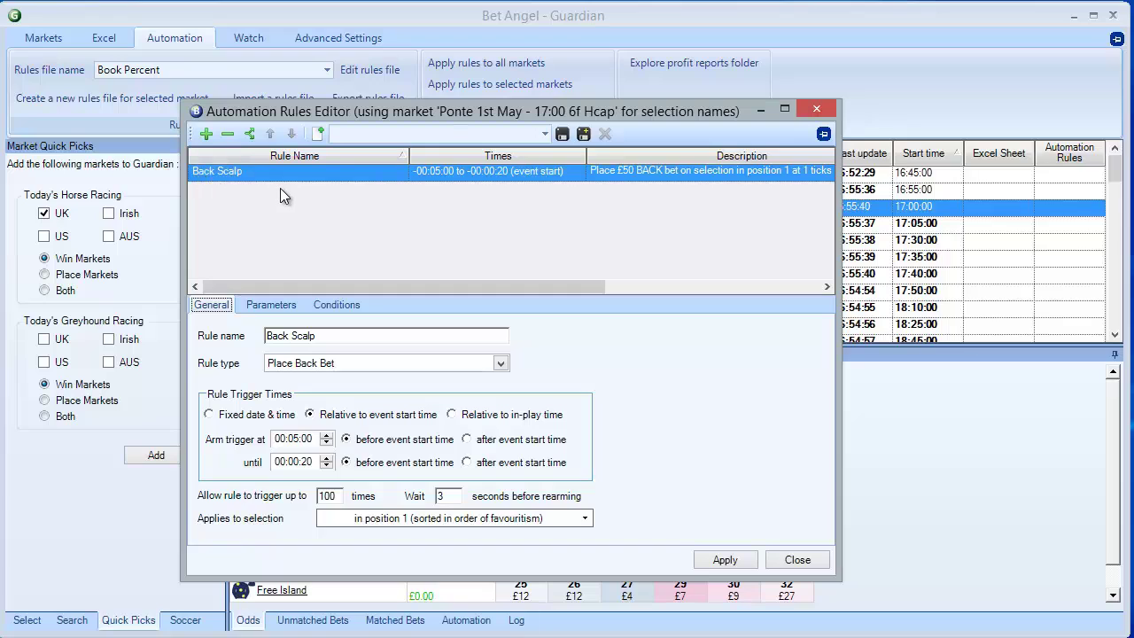
{"action": "left_click", "coordinate": [562, 134]}
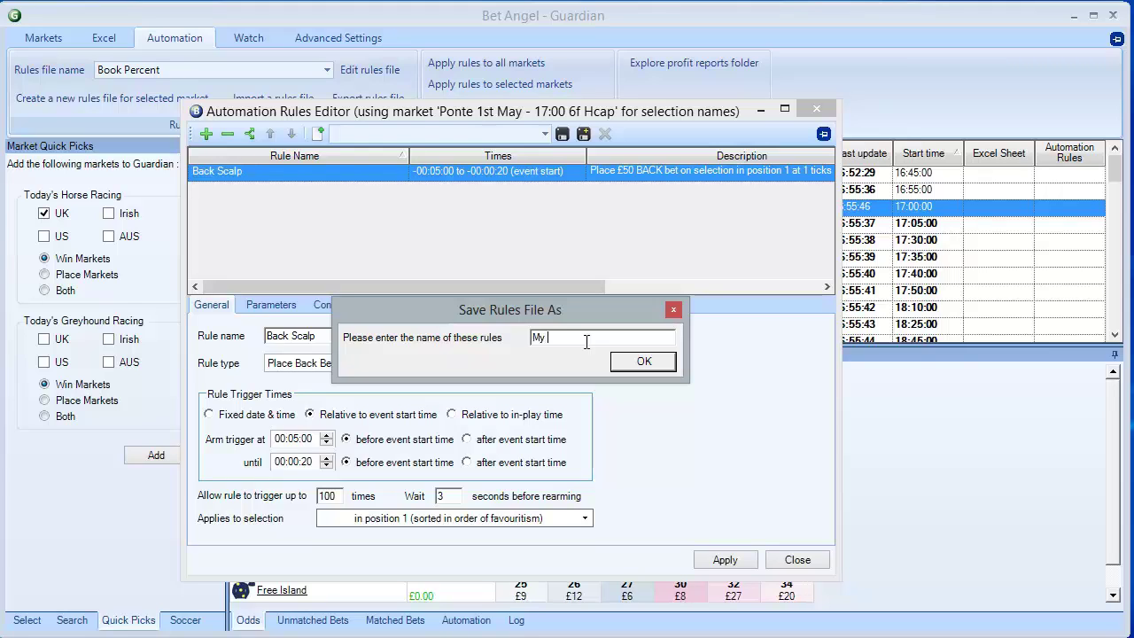
{"action": "type", "text": "My Simple Scalp"}
{"action": "left_click", "coordinate": [646, 361]}
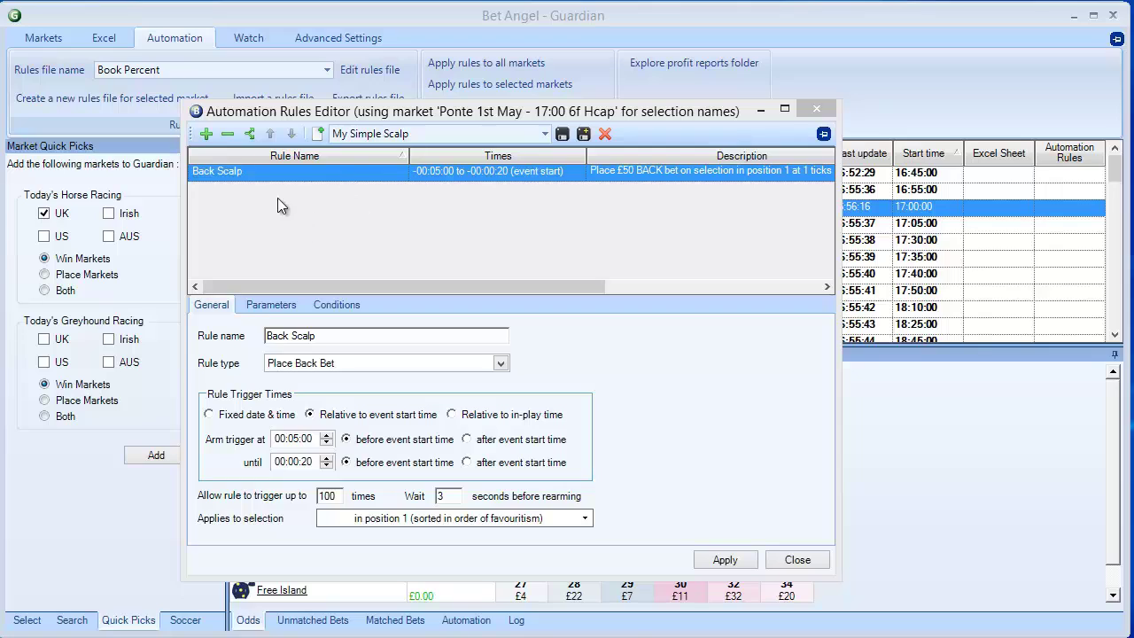
Add a new rule named 'Lay Scalp' of type Place Lay Bet
{"action": "left_click", "coordinate": [210, 134]}
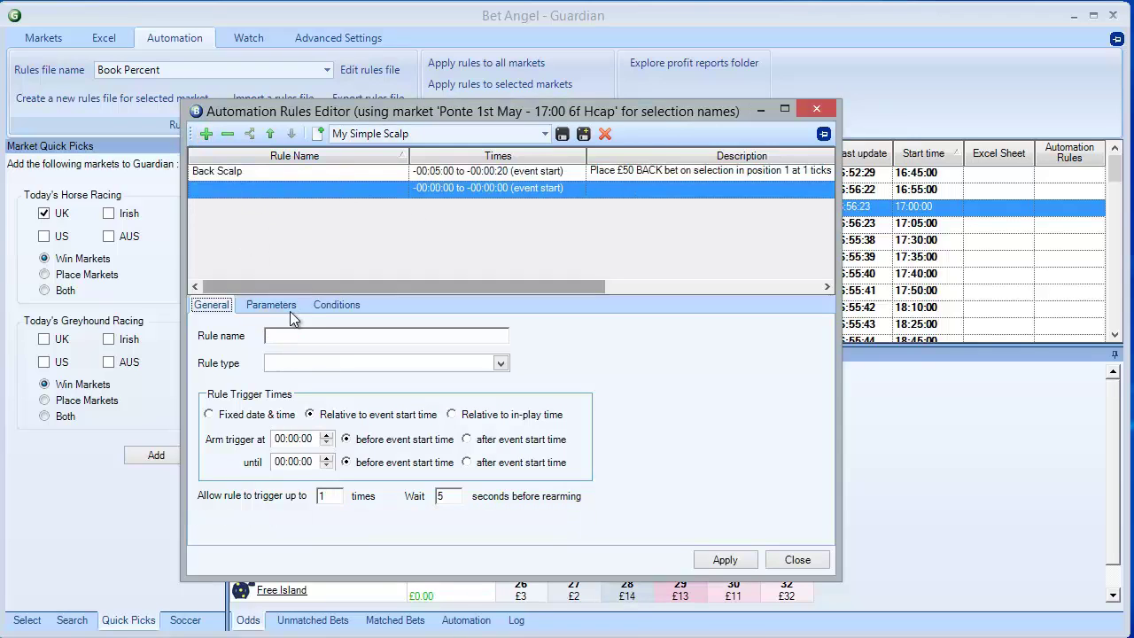
{"action": "left_click", "coordinate": [318, 336]}
{"action": "type", "text": "Lay Scalp"}
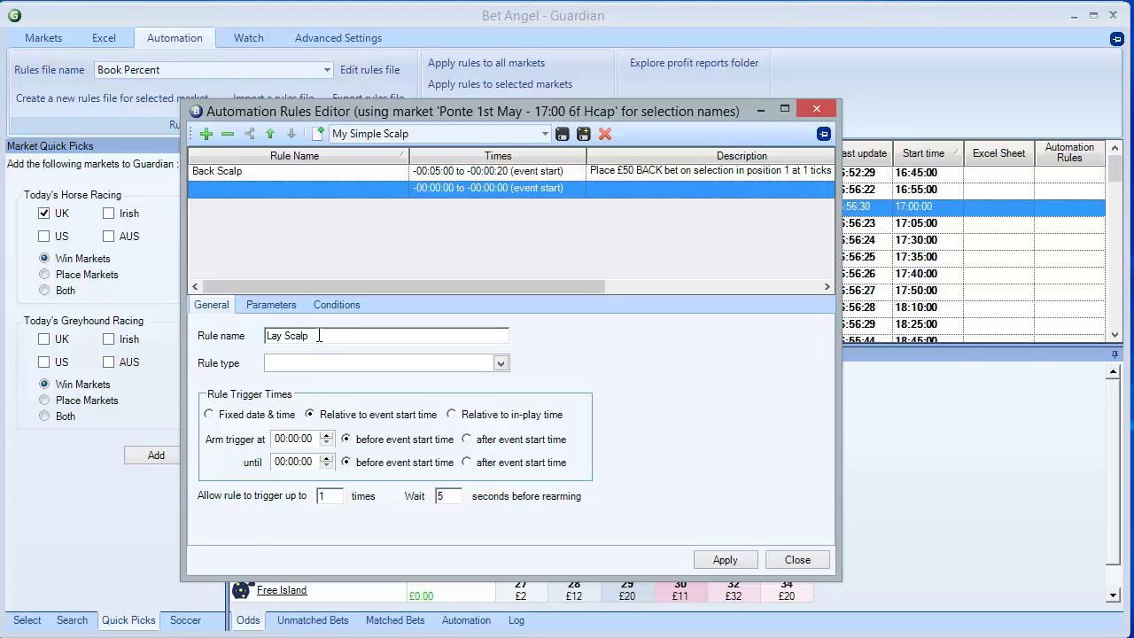
{"action": "left_click", "coordinate": [345, 364]}
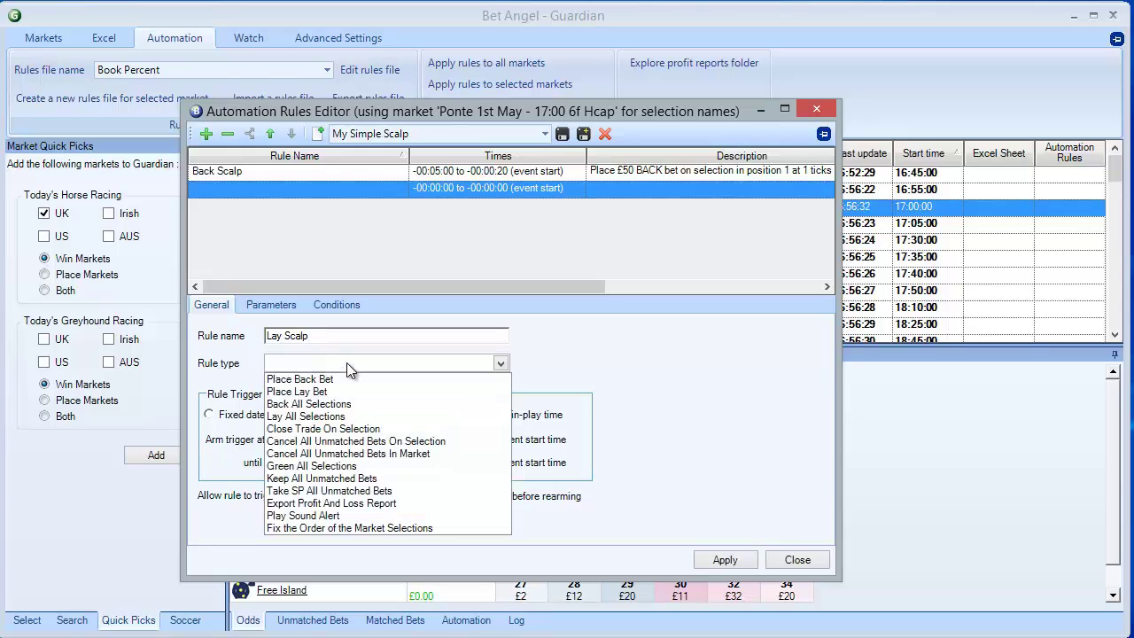
{"action": "left_click", "coordinate": [326, 392]}
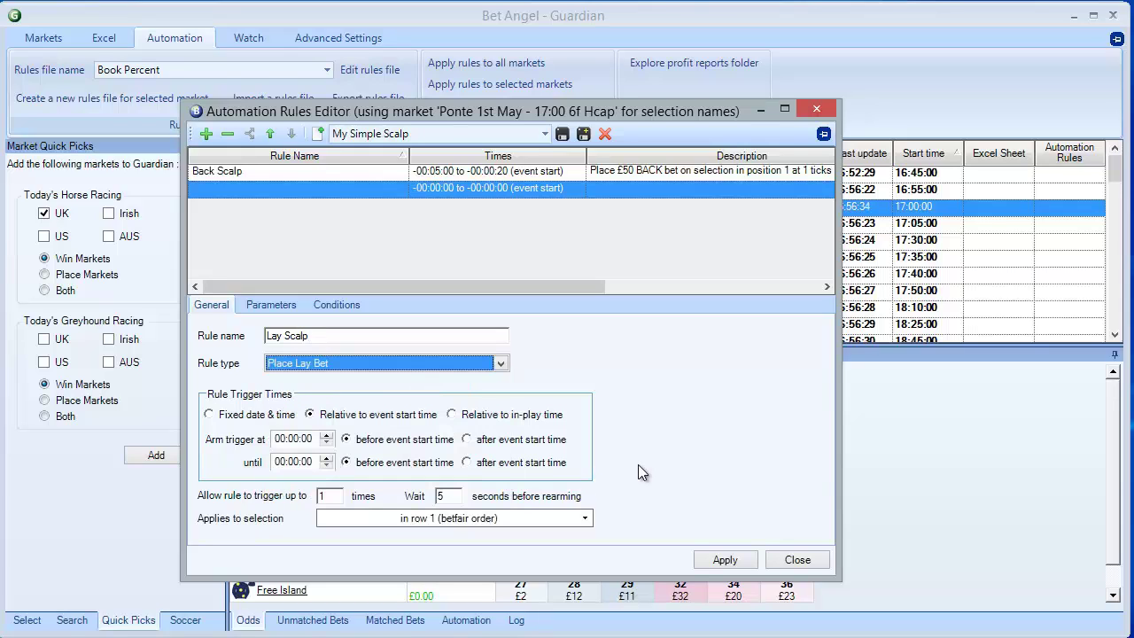
Arm Lay Scalp from 00:05:00 until 00:00:20 before start, up to 100 times
{"action": "left_click", "coordinate": [297, 440]}
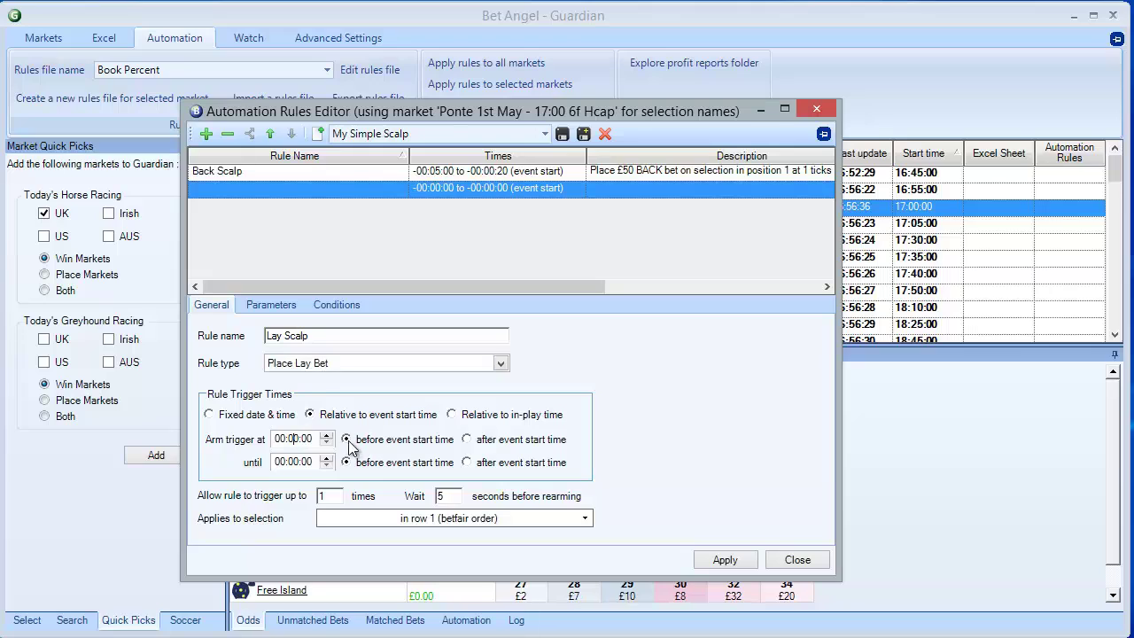
{"action": "left_click", "coordinate": [326, 435]}
{"action": "left_click", "coordinate": [302, 461]}
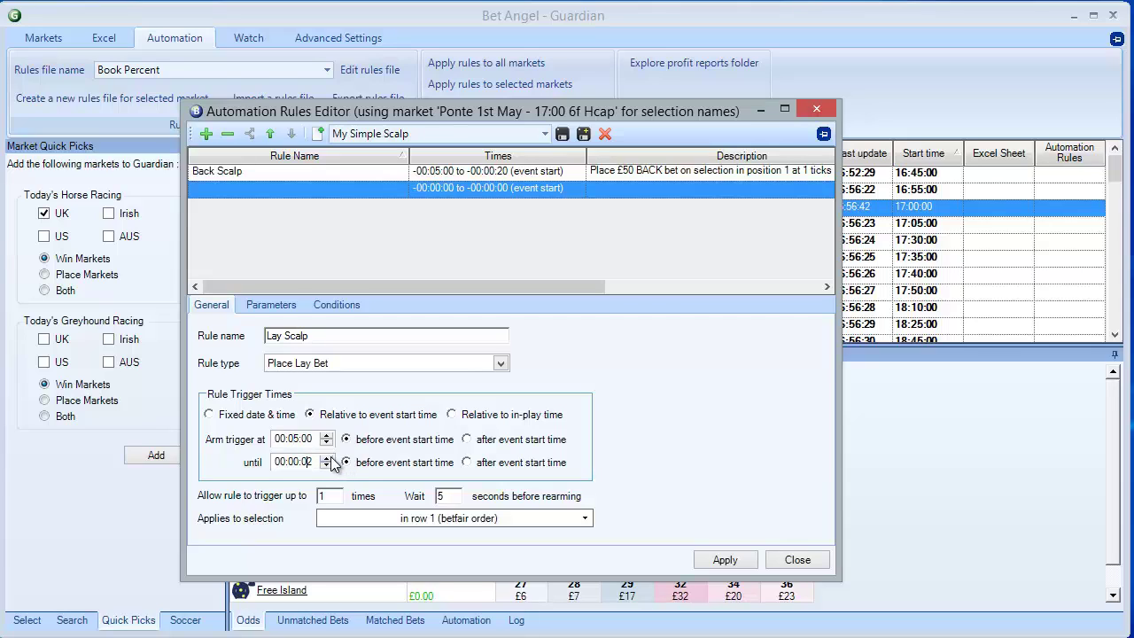
{"action": "left_click", "coordinate": [330, 459]}
{"action": "left_click", "coordinate": [330, 459]}
{"action": "left_click", "coordinate": [329, 459]}
{"action": "left_click", "coordinate": [330, 459]}
{"action": "left_click", "coordinate": [328, 492]}
{"action": "type", "text": "00"}
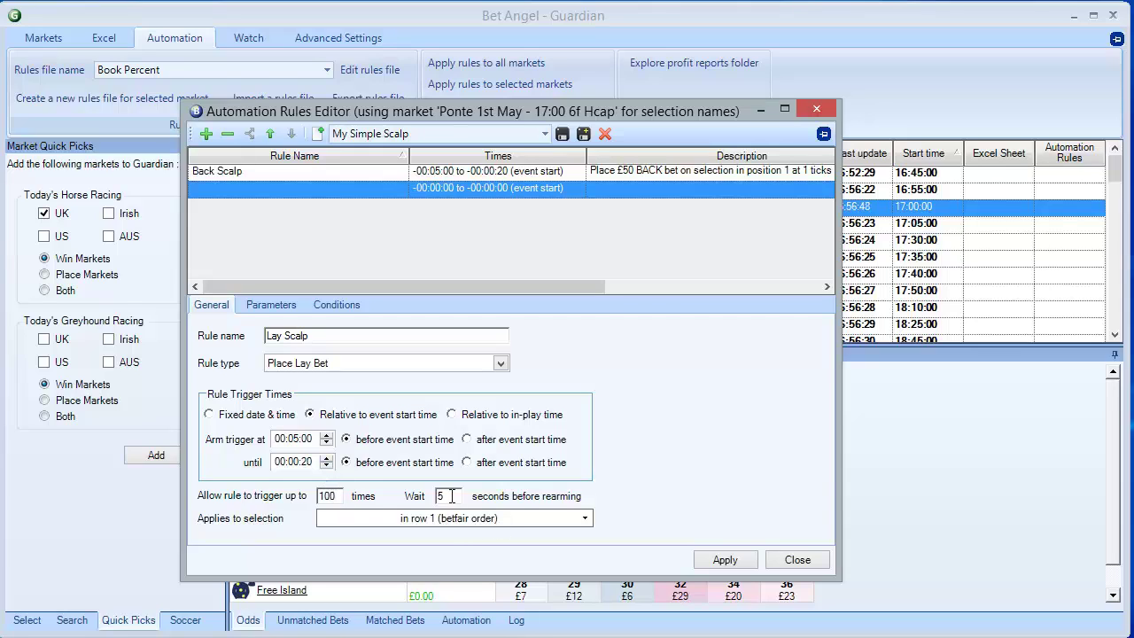
{"action": "key", "text": "Tab"}
Apply Lay Scalp to the favourite in position 1
{"action": "left_click", "coordinate": [494, 521]}
{"action": "left_click", "coordinate": [370, 597]}
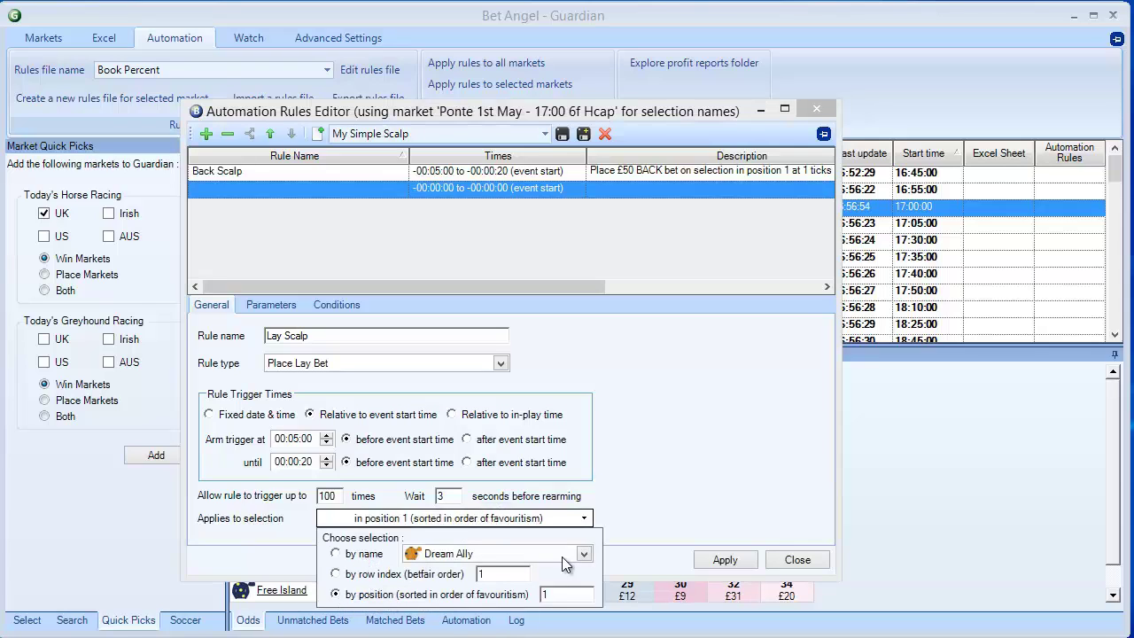
{"action": "left_click", "coordinate": [673, 496]}
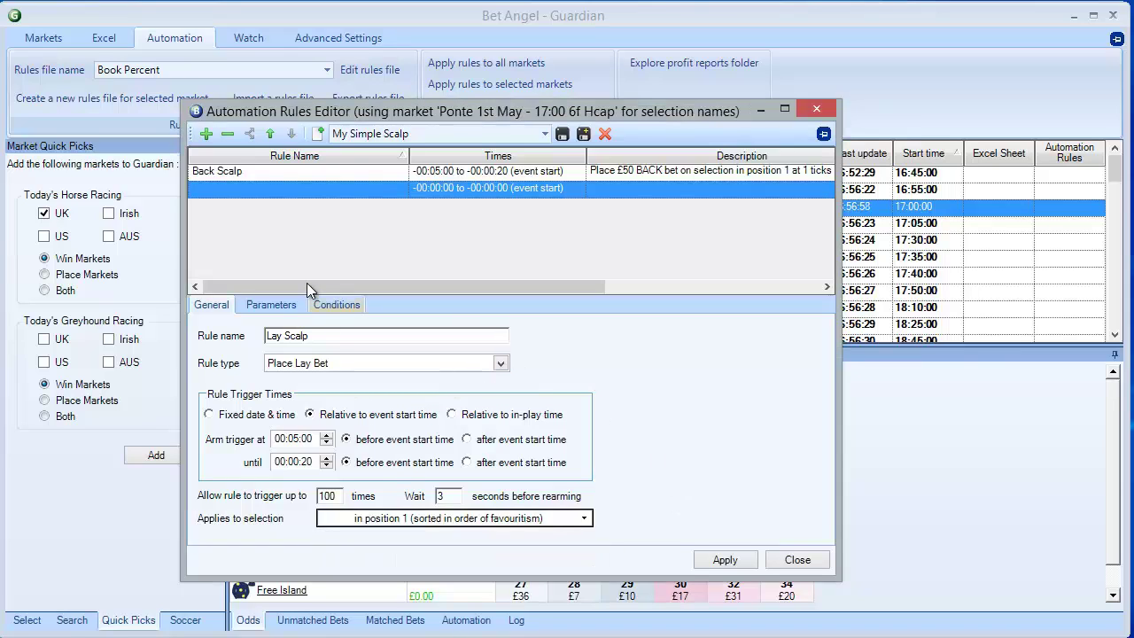
Place Lay Scalp bets custom ticks below best market price with a £50 stake
{"action": "left_click", "coordinate": [279, 305]}
{"action": "left_click", "coordinate": [449, 335]}
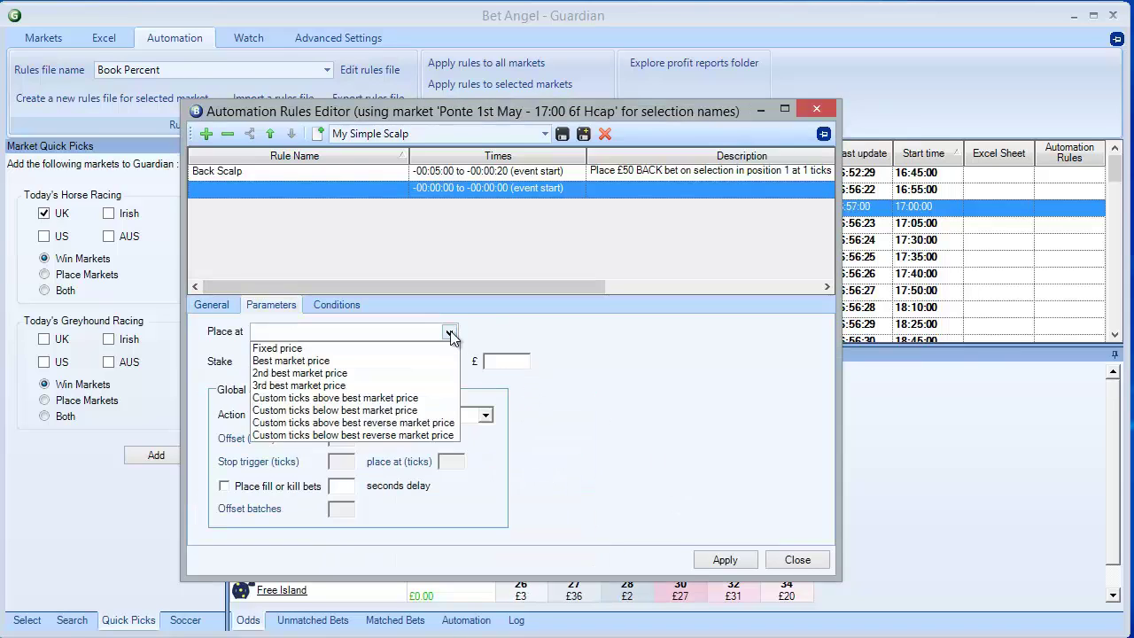
{"action": "left_click", "coordinate": [355, 347]}
{"action": "left_click", "coordinate": [443, 335]}
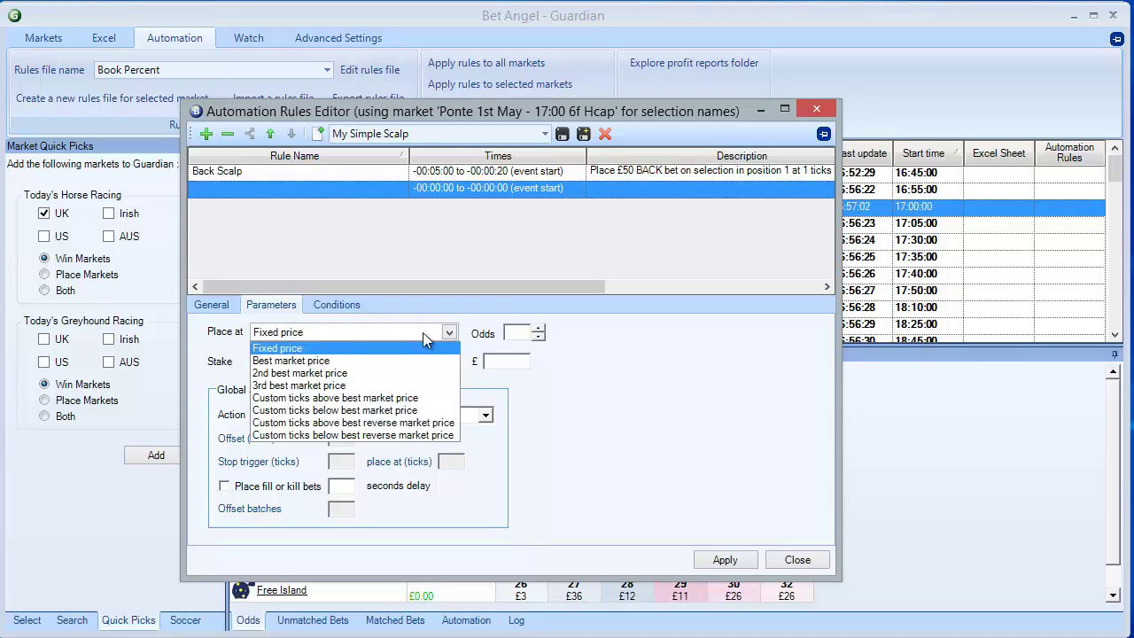
{"action": "left_click", "coordinate": [351, 410]}
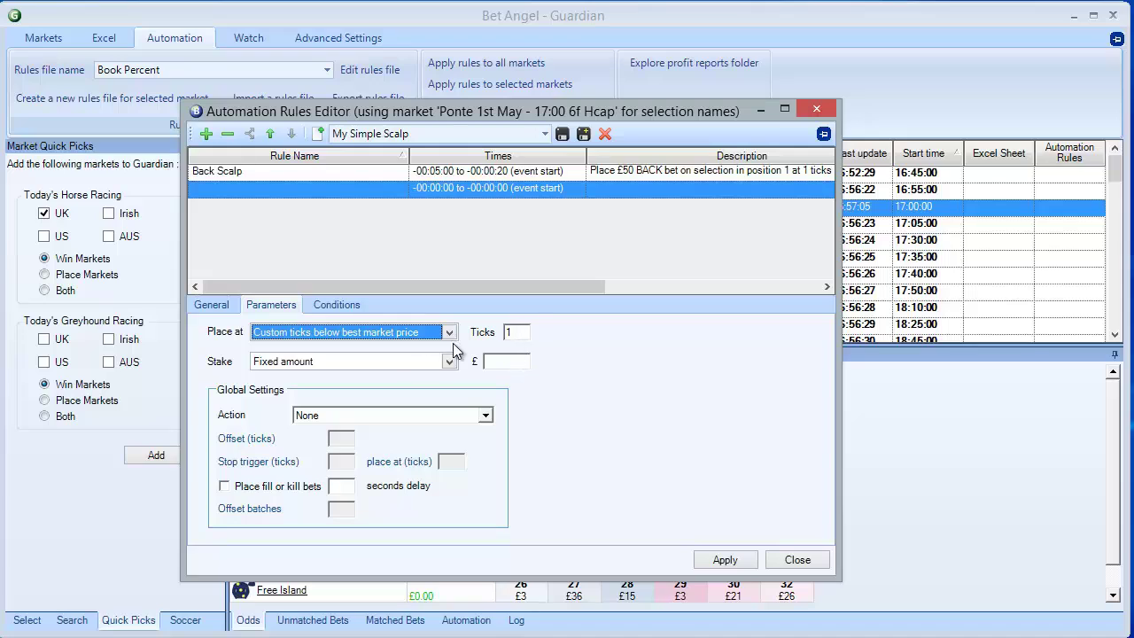
{"action": "left_click", "coordinate": [519, 363]}
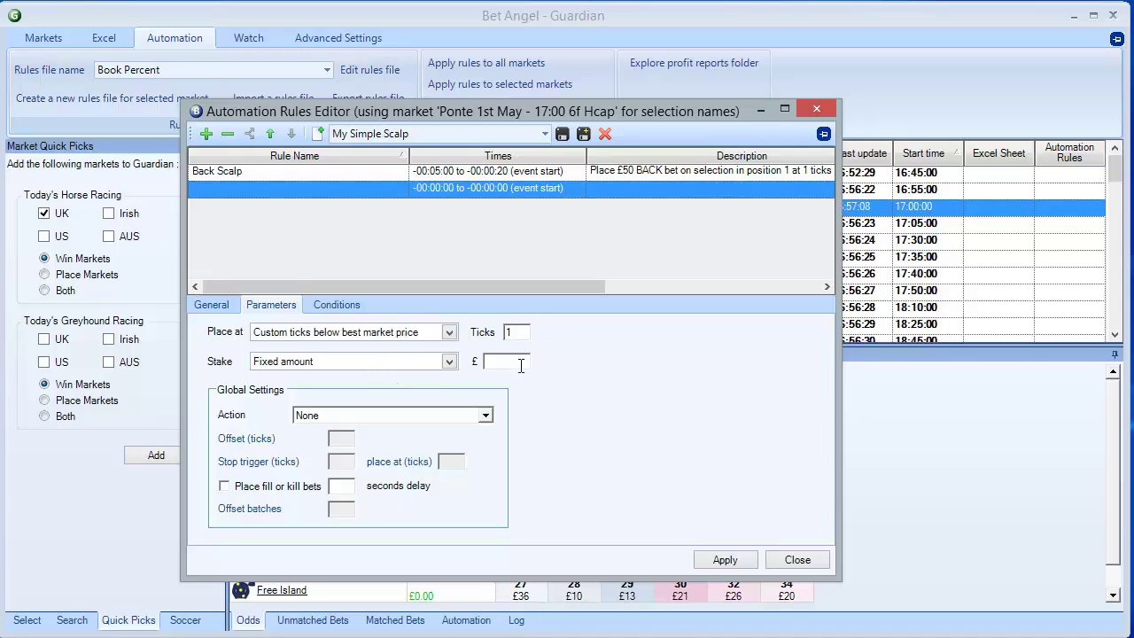
{"action": "type", "text": "50"}
Add a 1-tick offset bet with a 30-second fill-or-kill and 1 batch
{"action": "left_click", "coordinate": [401, 415]}
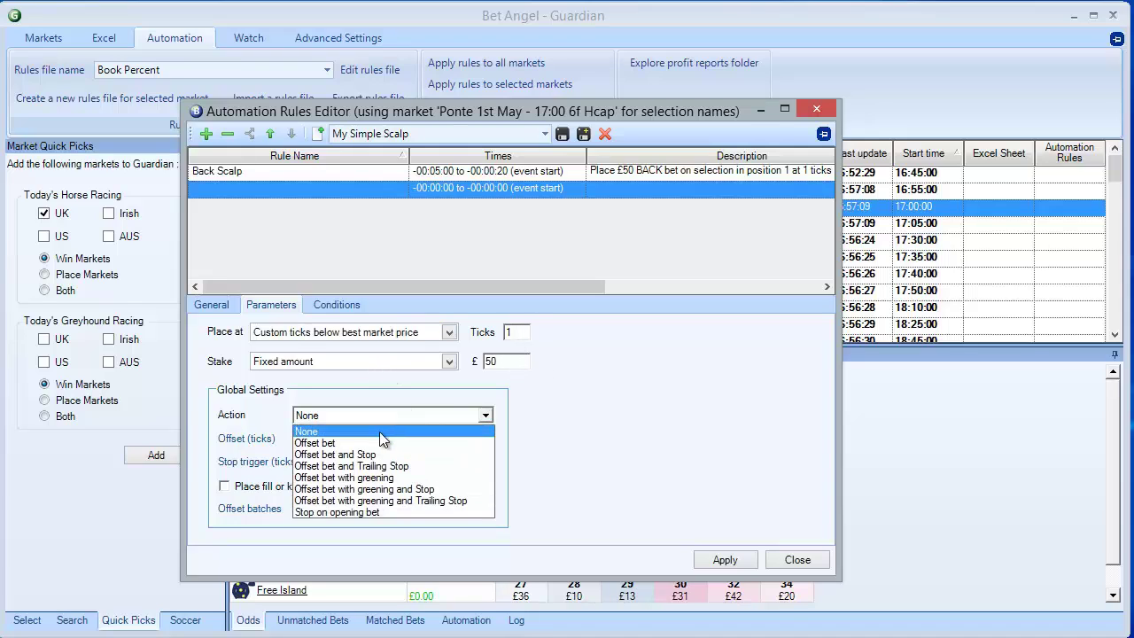
{"action": "left_click", "coordinate": [362, 446]}
{"action": "left_click", "coordinate": [226, 486]}
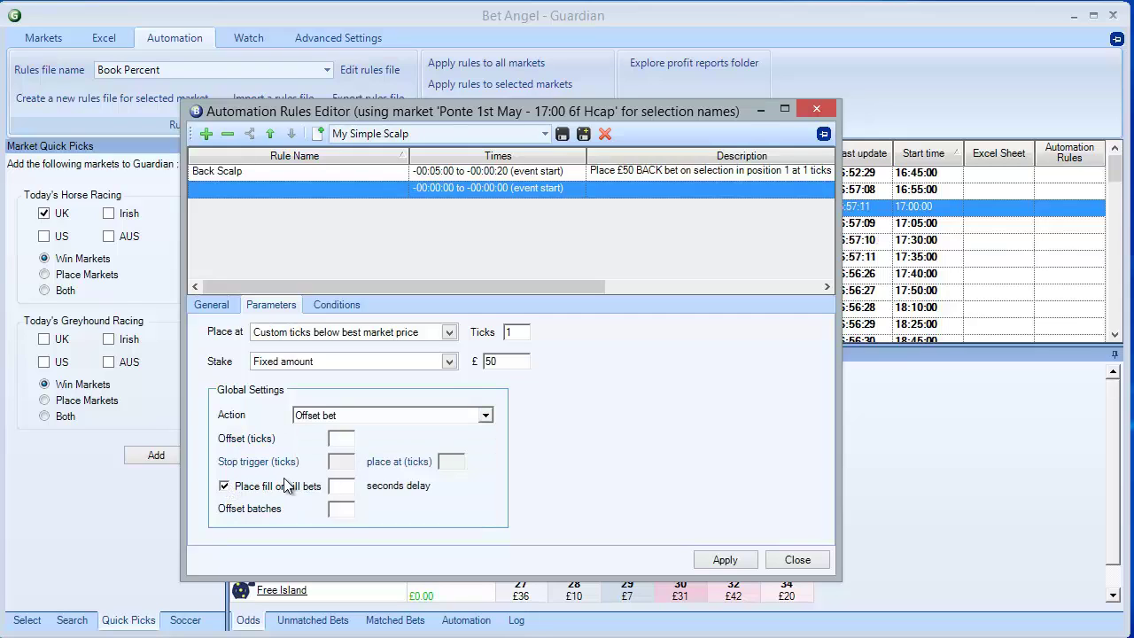
{"action": "type", "text": "1"}
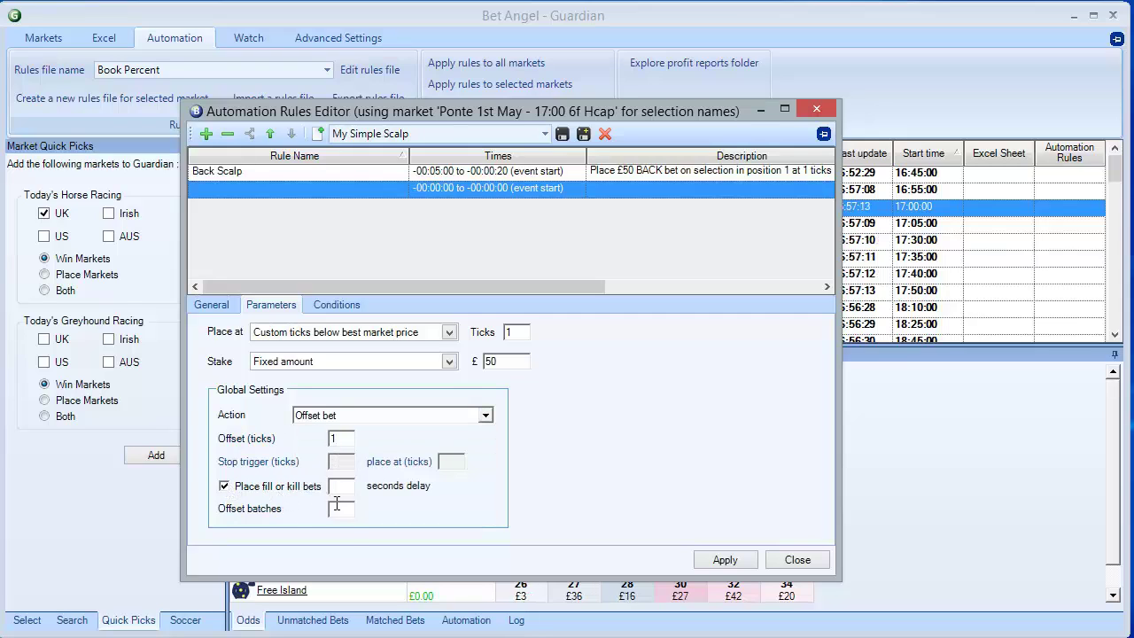
{"action": "left_click", "coordinate": [343, 487]}
{"action": "type", "text": "30"}
{"action": "type", "text": "1"}
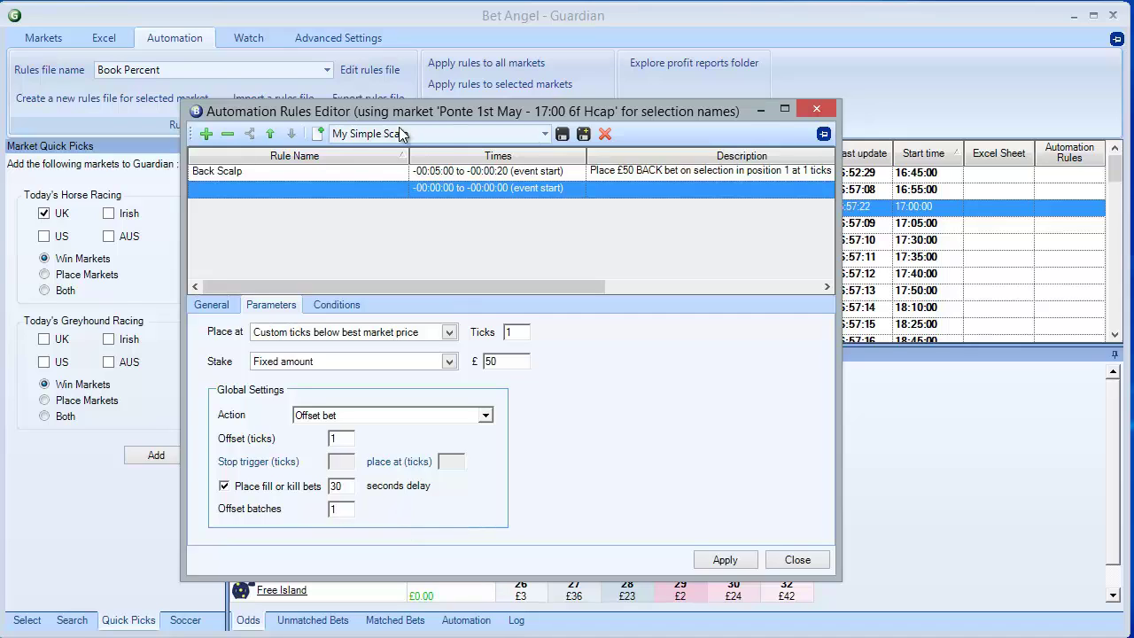
Add an Inplay condition requiring the market to be NOT in-play
{"action": "left_click", "coordinate": [336, 309]}
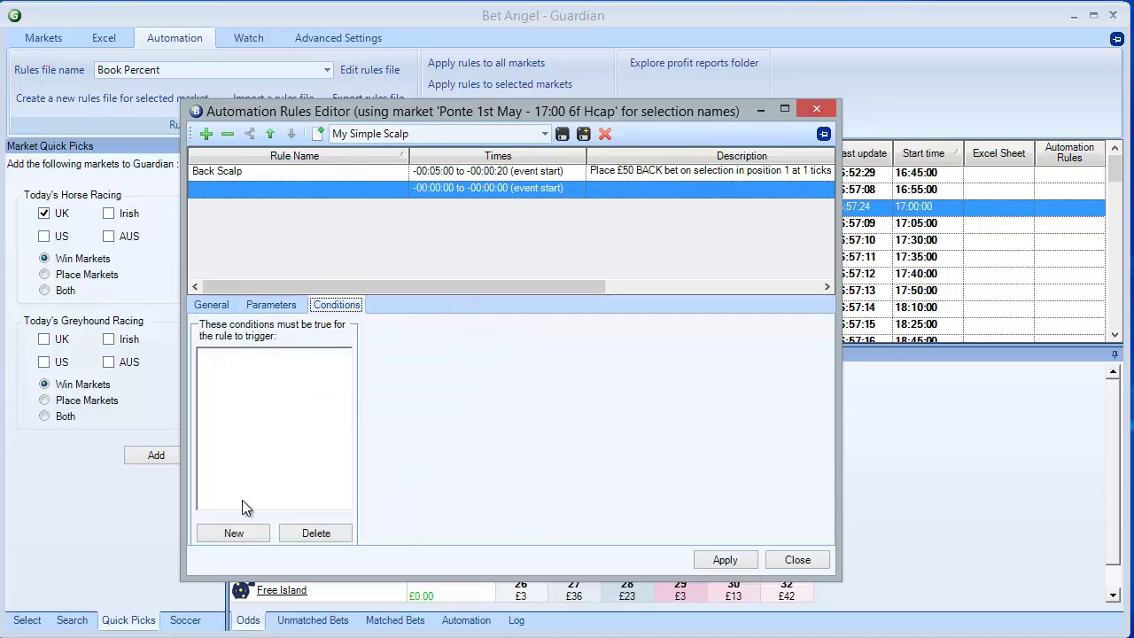
{"action": "left_click", "coordinate": [234, 532]}
{"action": "left_click", "coordinate": [481, 335]}
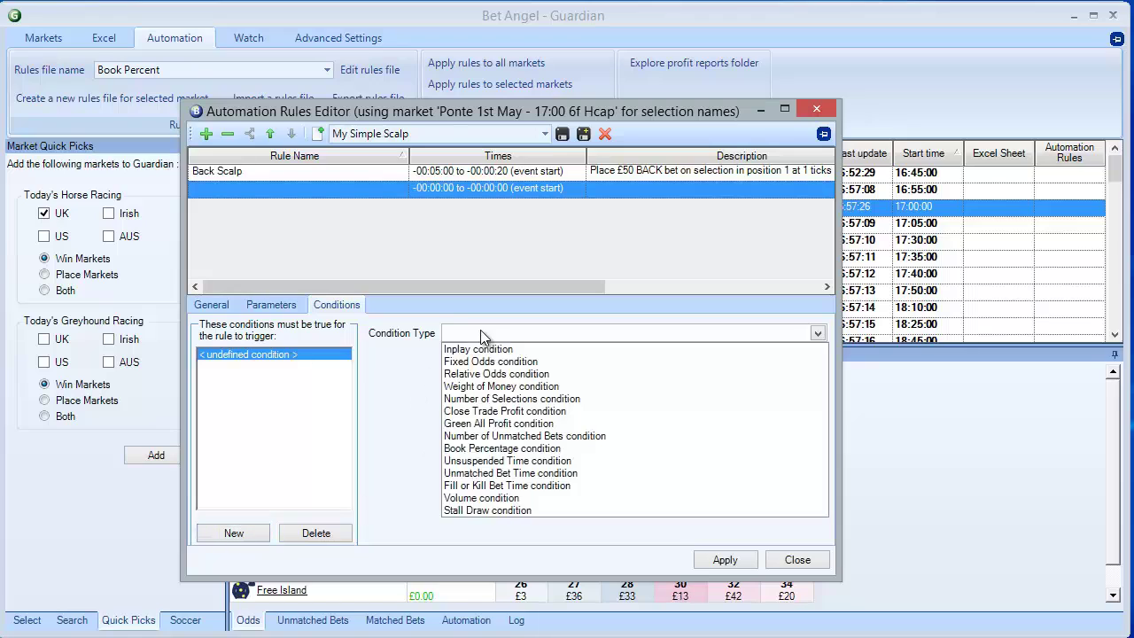
{"action": "left_click", "coordinate": [483, 350]}
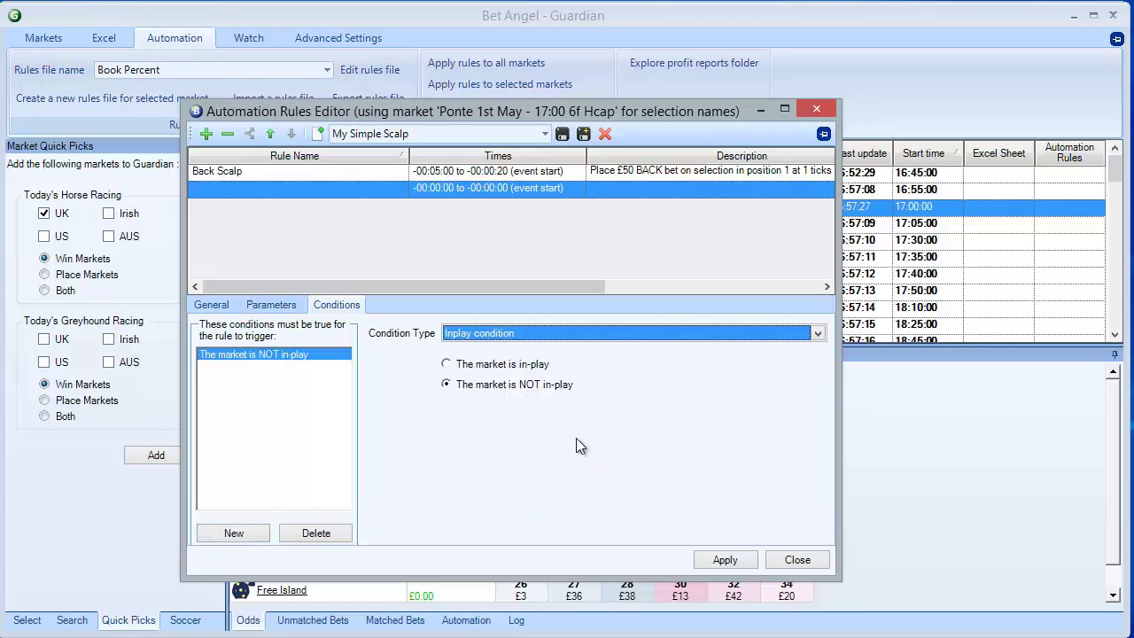
Add a Fixed Odds condition on lay price less than 10 and apply it
{"action": "left_click", "coordinate": [251, 533]}
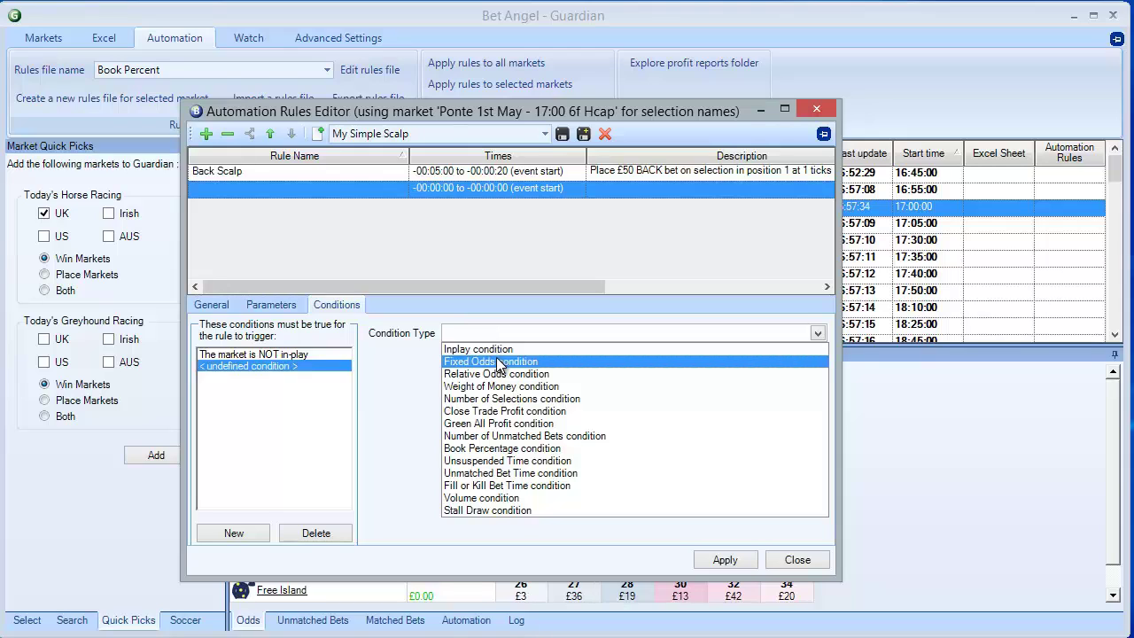
{"action": "left_click", "coordinate": [499, 363]}
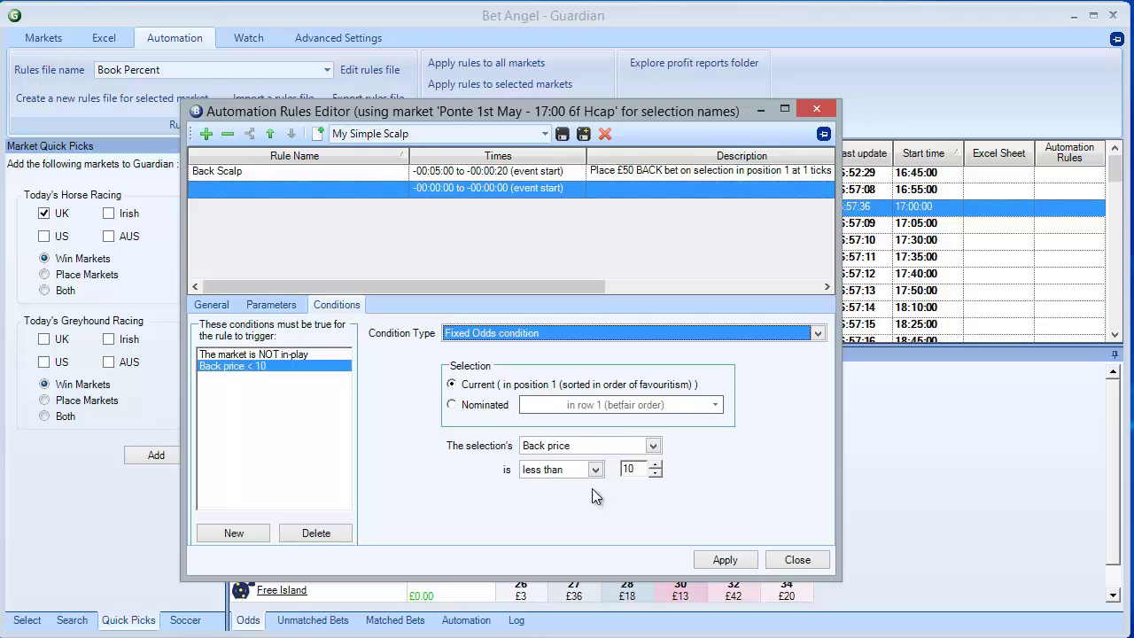
{"action": "left_click", "coordinate": [593, 447]}
{"action": "left_click", "coordinate": [580, 470]}
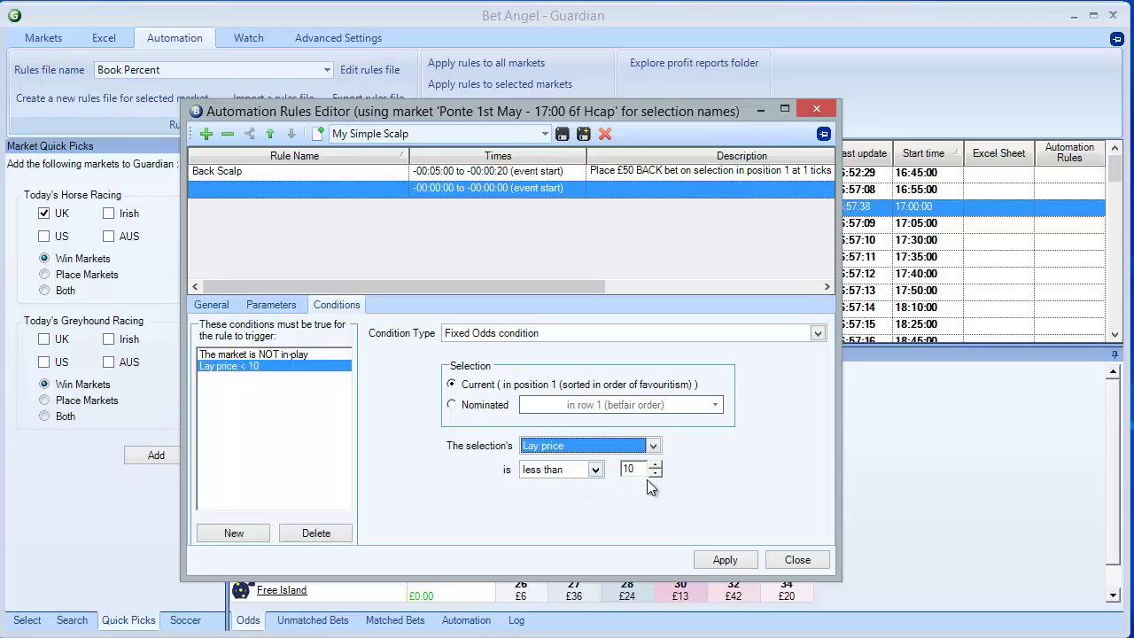
{"action": "left_click", "coordinate": [729, 561]}
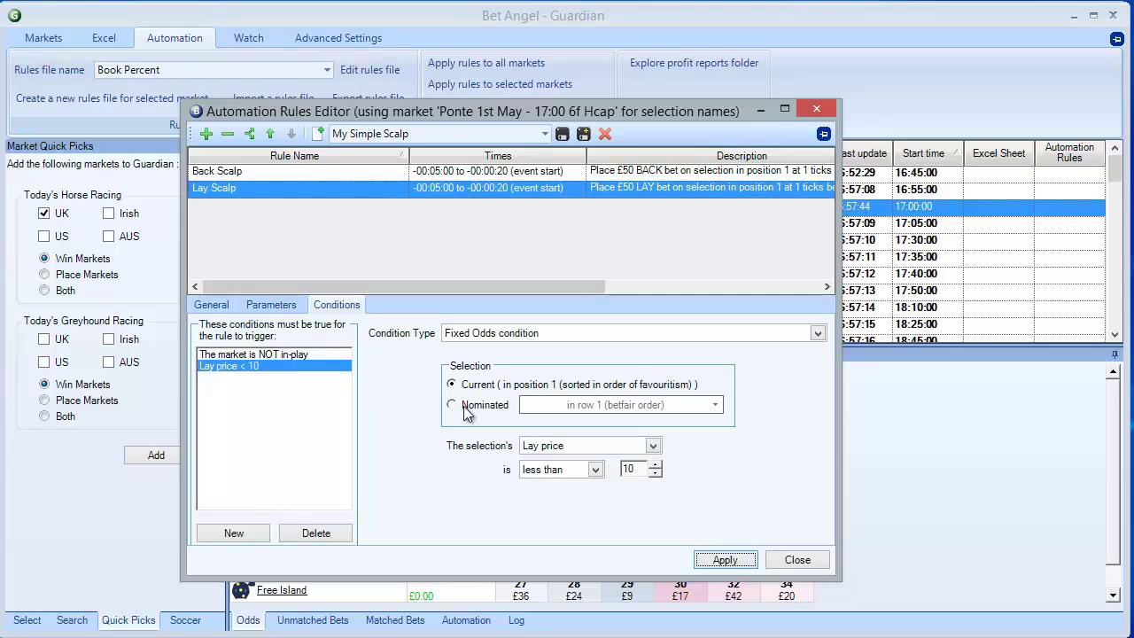
Add a Fixed Odds condition requiring lay price greater than 3
{"action": "left_click", "coordinate": [252, 534]}
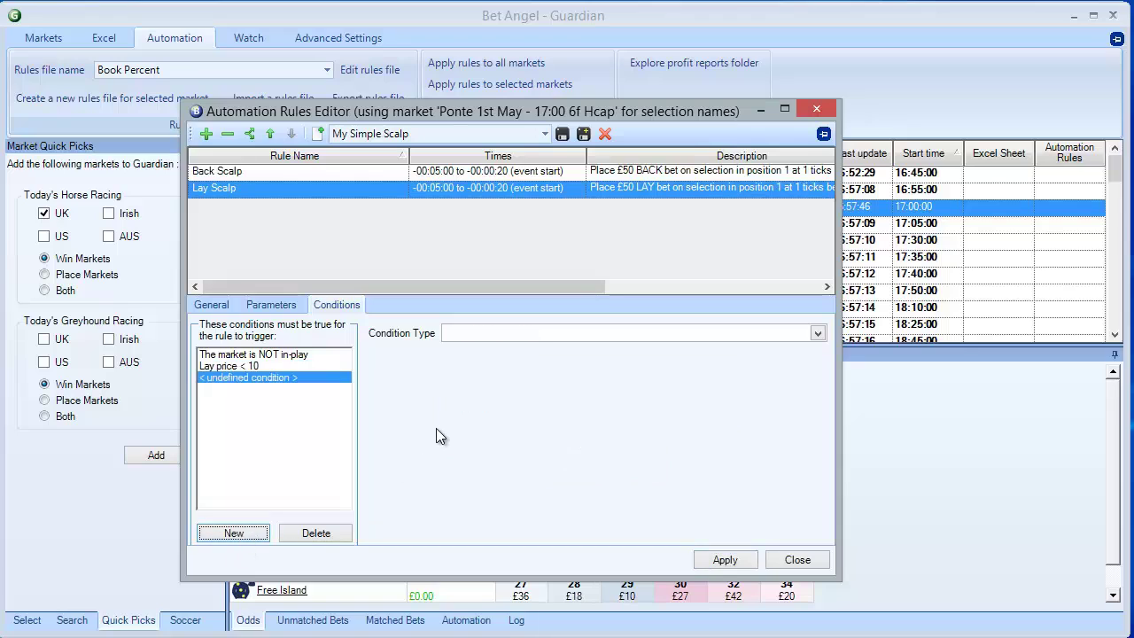
{"action": "left_click", "coordinate": [534, 334]}
{"action": "left_click", "coordinate": [528, 382]}
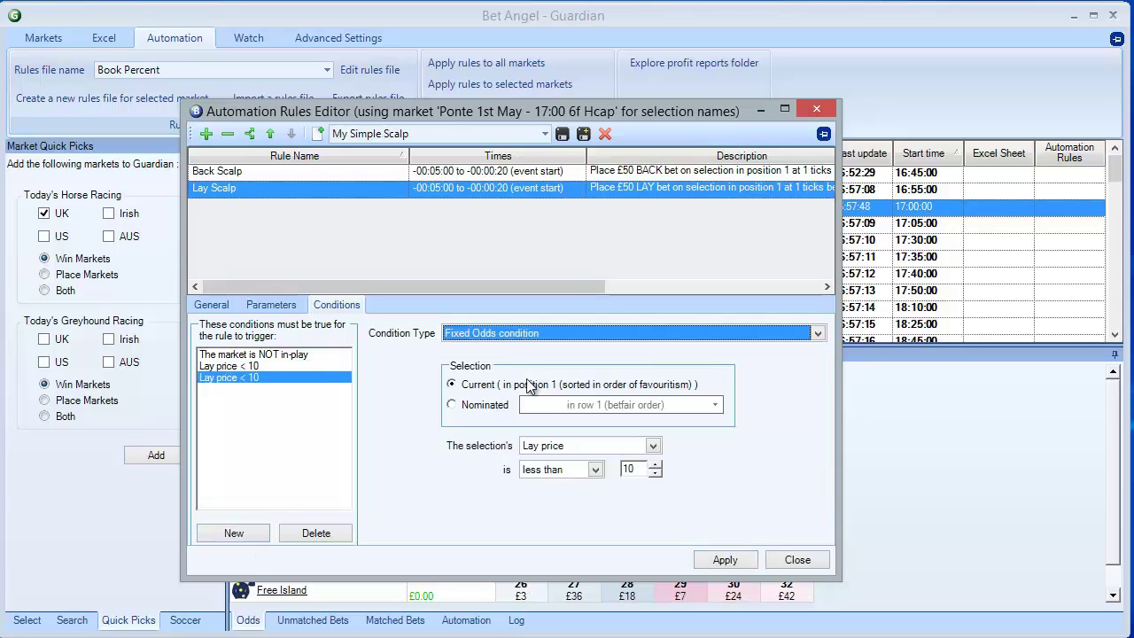
{"action": "left_click", "coordinate": [563, 468]}
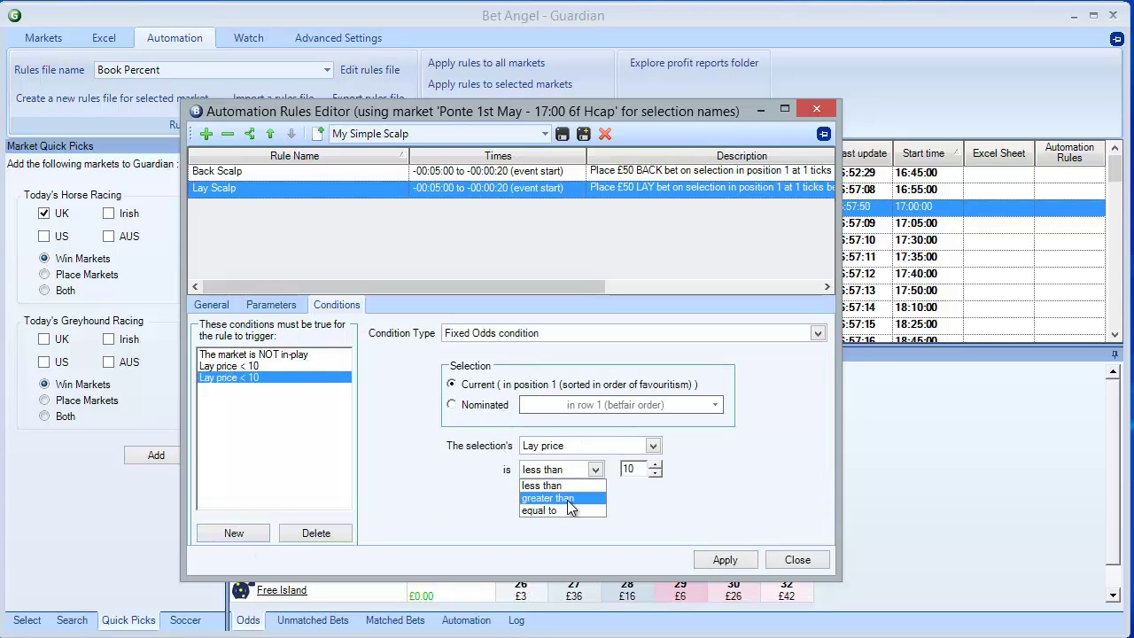
{"action": "left_click", "coordinate": [554, 498]}
{"action": "double_click", "coordinate": [629, 469]}
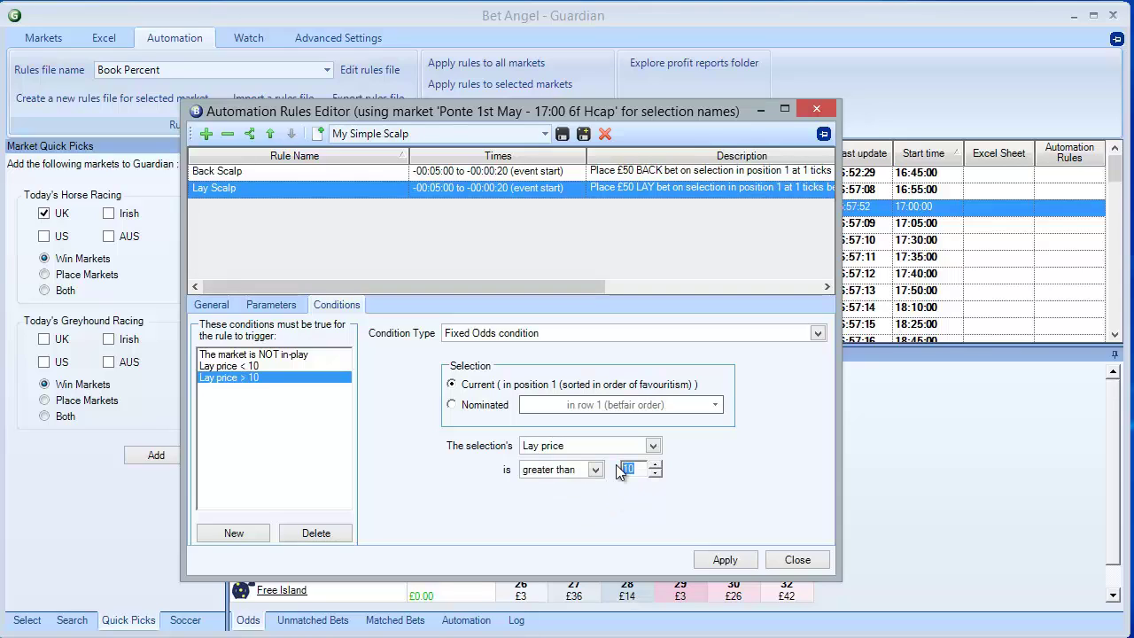
{"action": "type", "text": "3"}
Add a fourth Lay Scalp condition, weight of money greater than 55%, and apply it
{"action": "left_click", "coordinate": [246, 535]}
{"action": "left_click", "coordinate": [512, 333]}
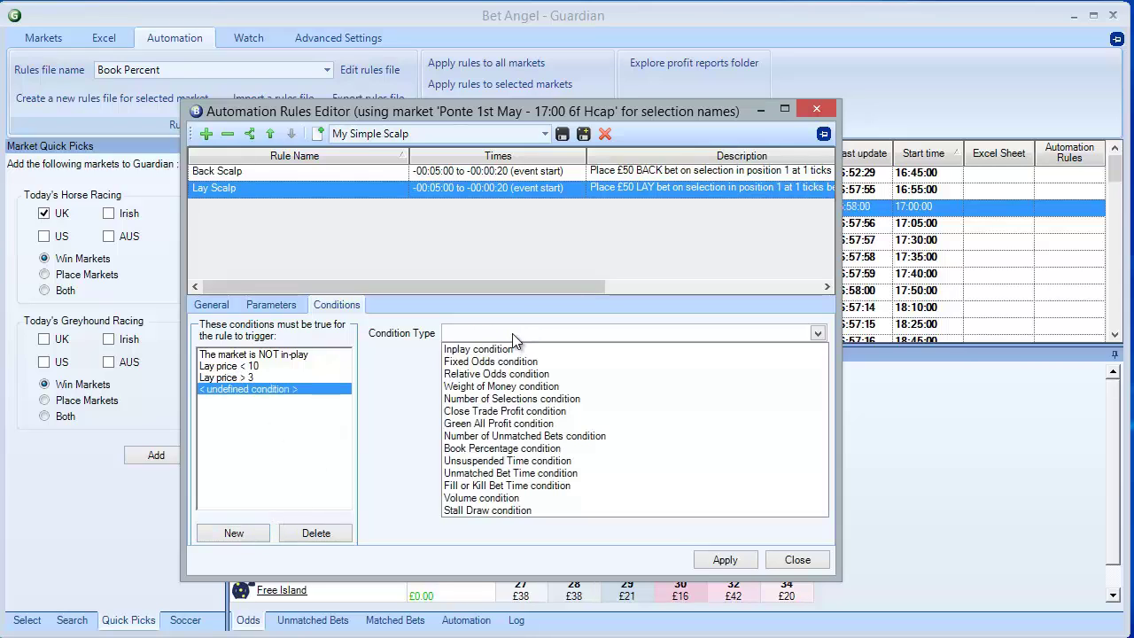
{"action": "left_click", "coordinate": [505, 387]}
{"action": "left_click", "coordinate": [546, 386]}
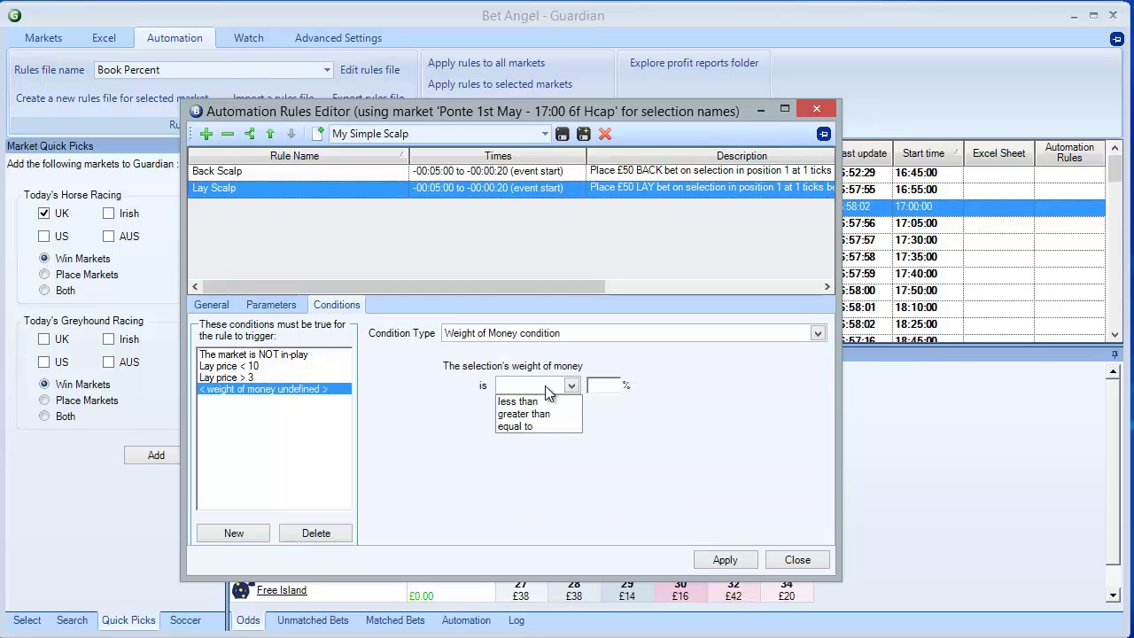
{"action": "left_click", "coordinate": [530, 410]}
{"action": "left_click", "coordinate": [610, 385]}
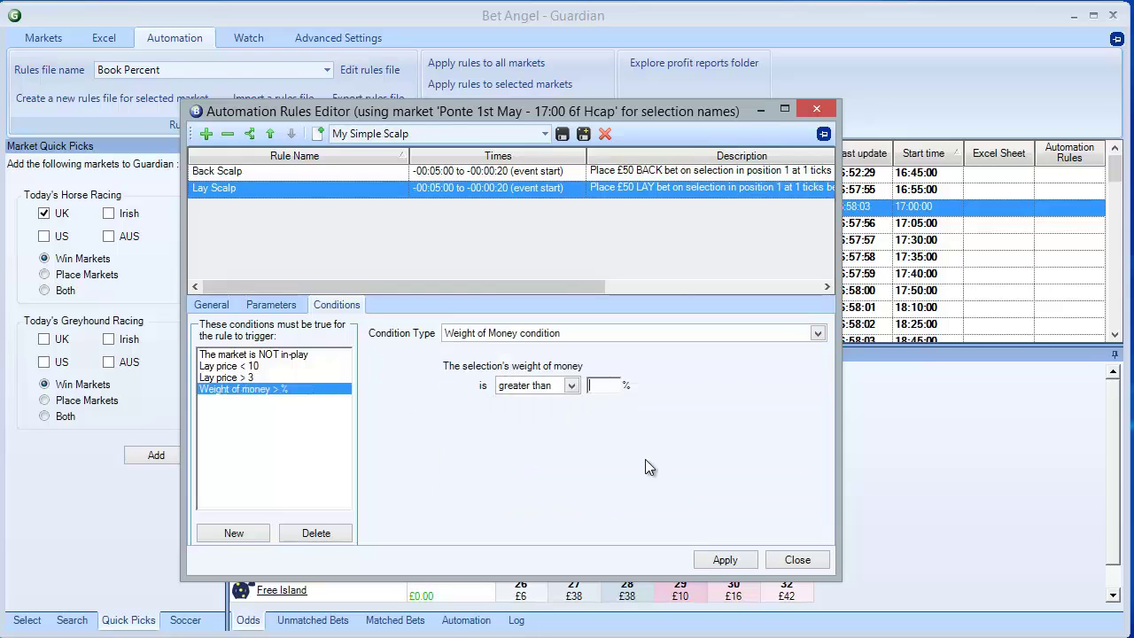
{"action": "type", "text": "55"}
{"action": "left_click", "coordinate": [747, 562]}
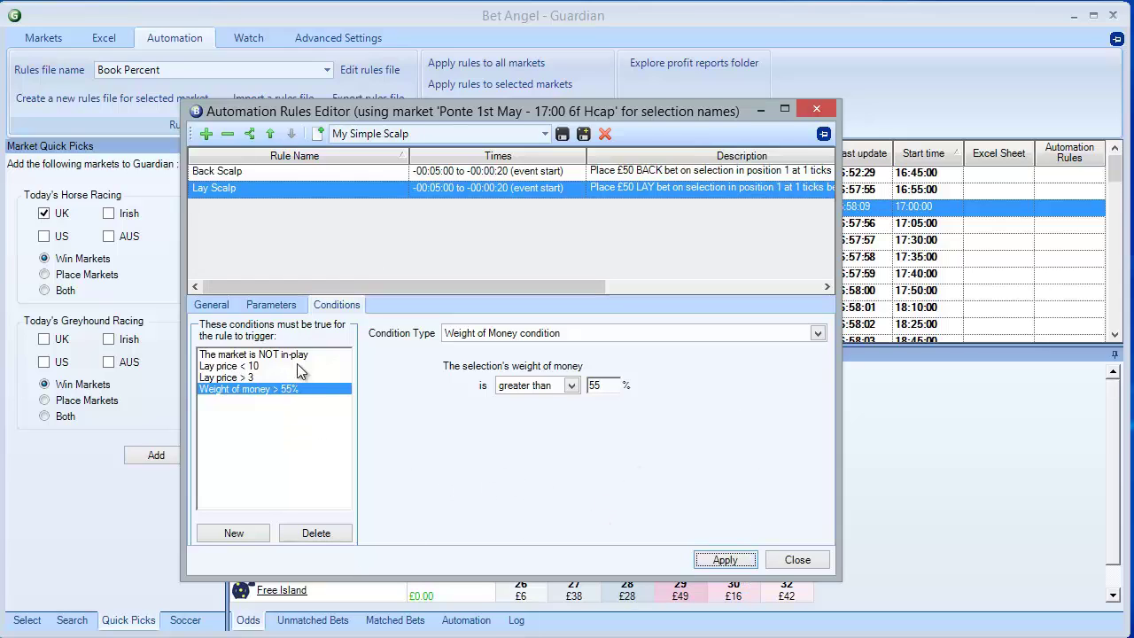
{"action": "left_click", "coordinate": [212, 308]}
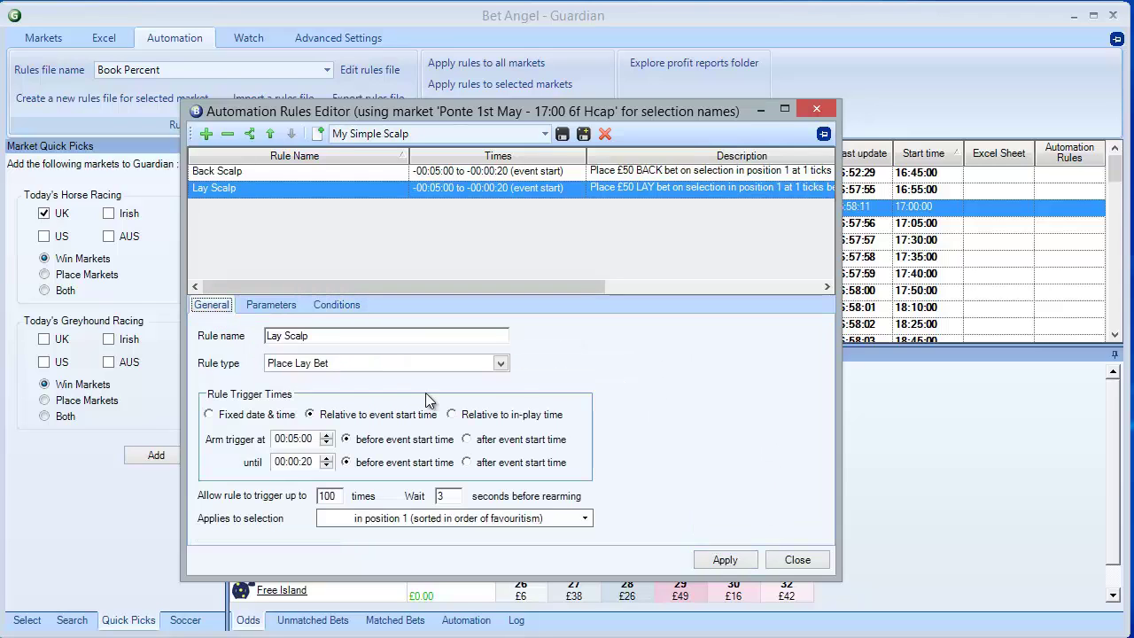
Check the Back Scalp and Lay Scalp rules, then show Back Scalp's trigger conditions
{"action": "left_click", "coordinate": [228, 172]}
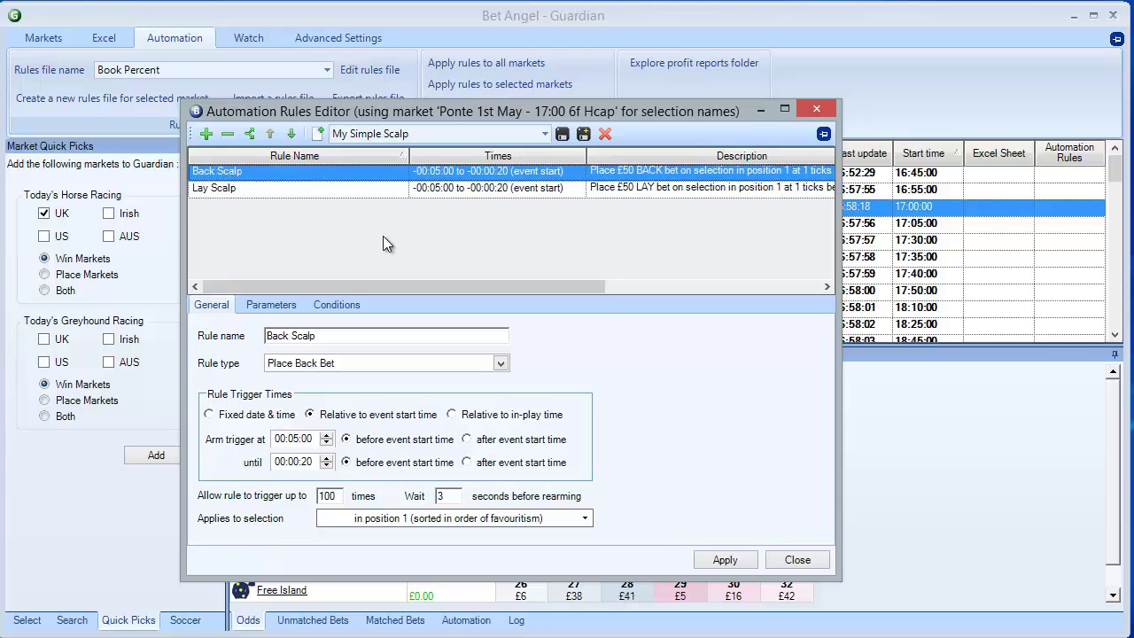
{"action": "left_click", "coordinate": [237, 188]}
{"action": "left_click", "coordinate": [239, 173]}
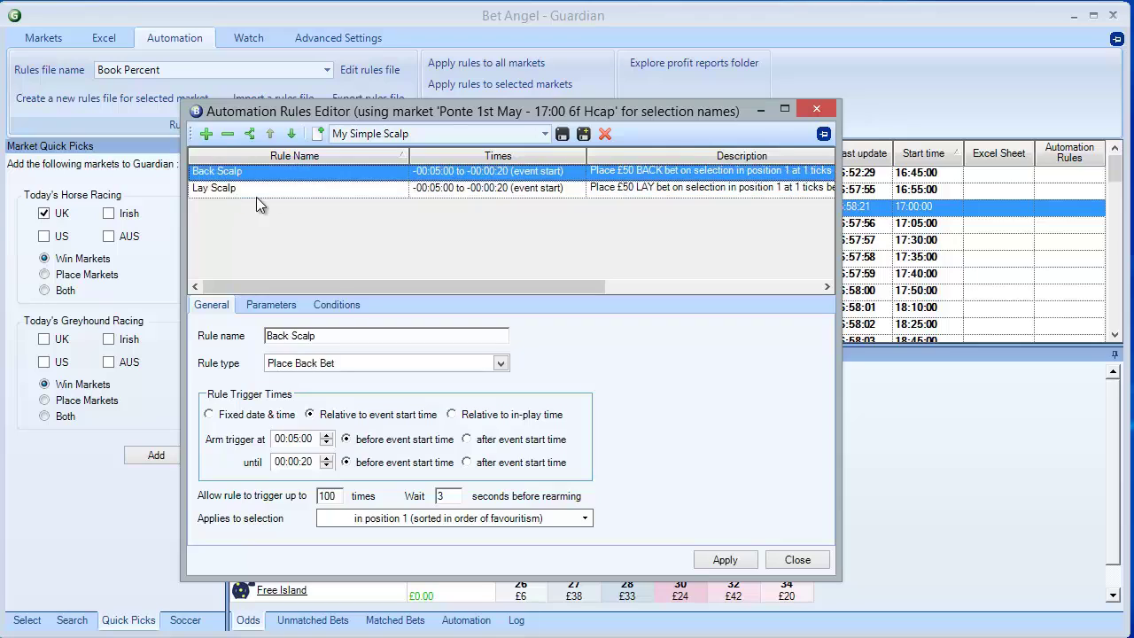
{"action": "left_click", "coordinate": [341, 304]}
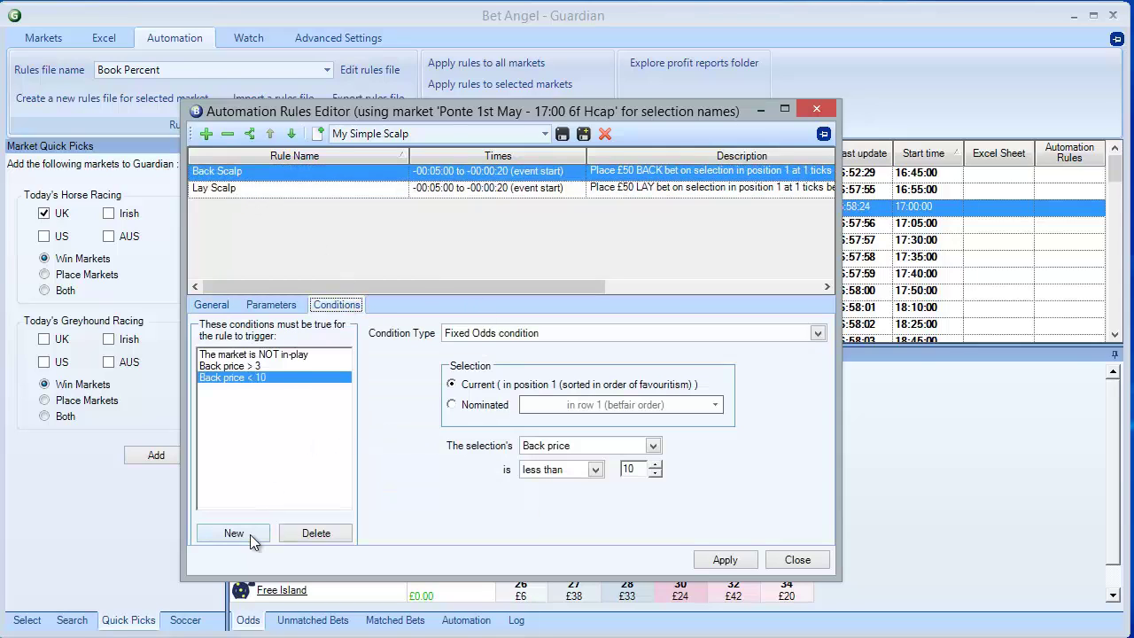
Add a weight of money less than 45% condition to Back Scalp and save the rules file
{"action": "left_click", "coordinate": [250, 534]}
{"action": "left_click", "coordinate": [508, 334]}
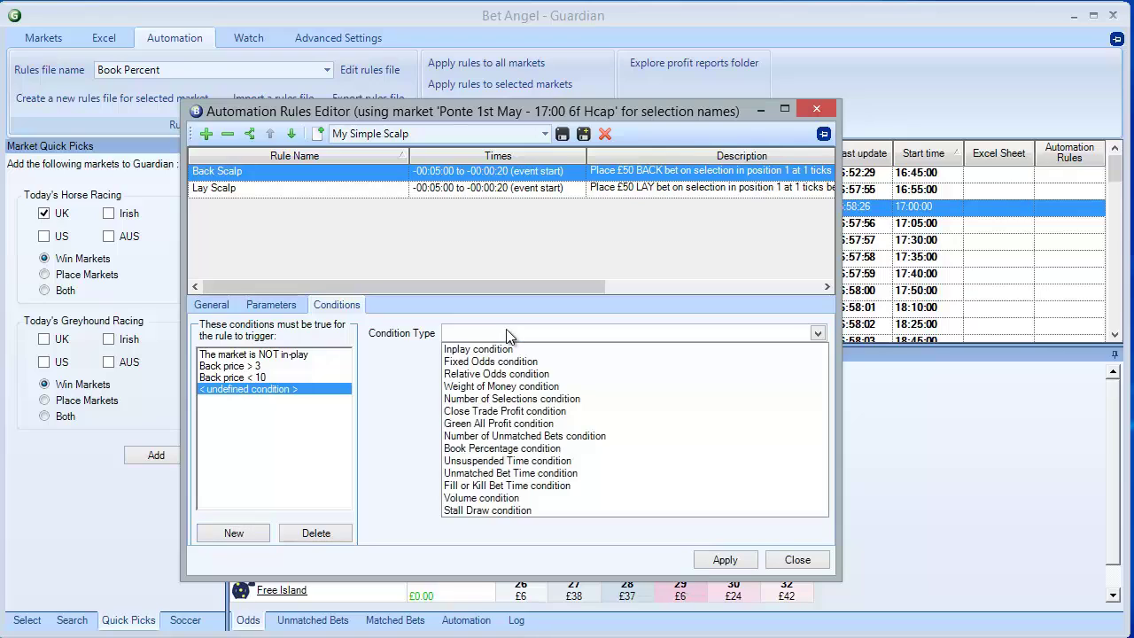
{"action": "left_click", "coordinate": [510, 388]}
{"action": "left_click", "coordinate": [529, 386]}
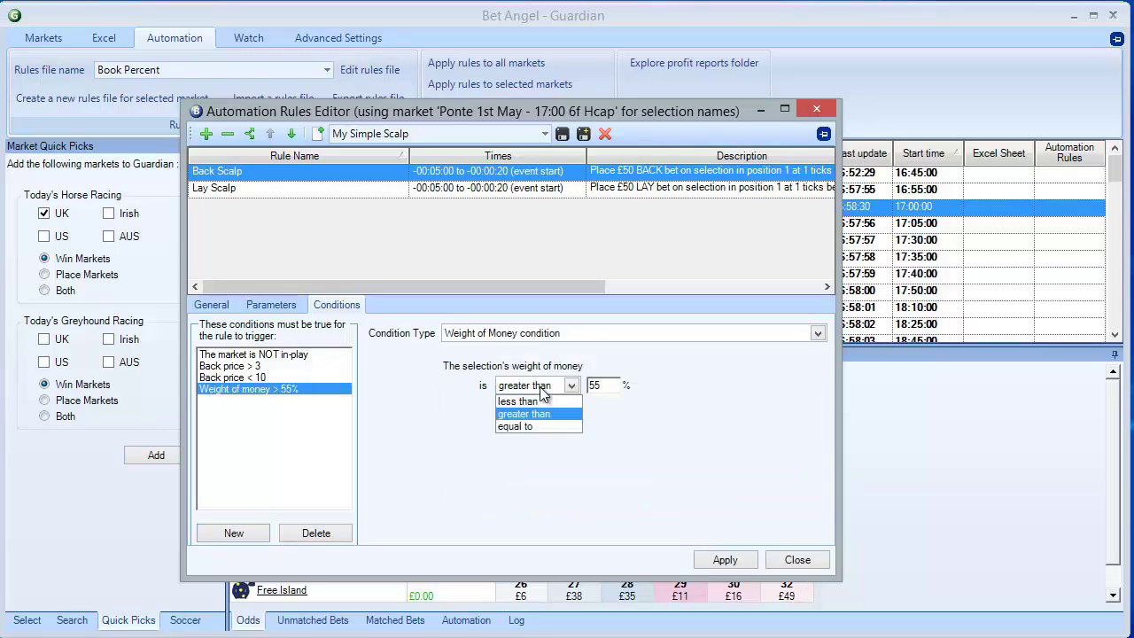
{"action": "left_click", "coordinate": [551, 404]}
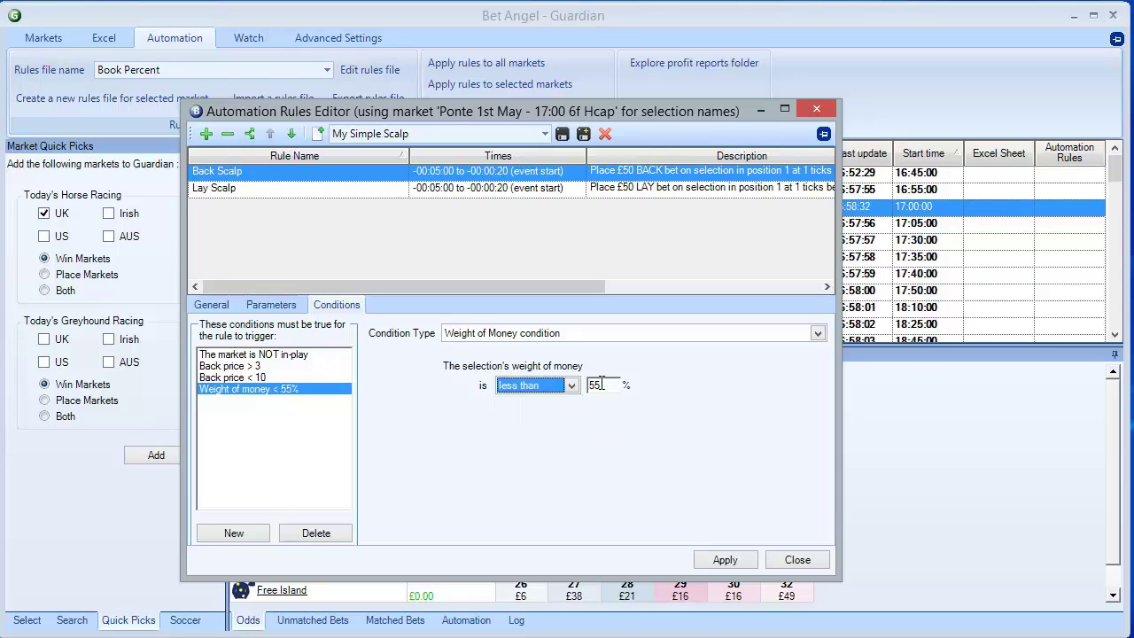
{"action": "double_click", "coordinate": [603, 384]}
{"action": "type", "text": "45"}
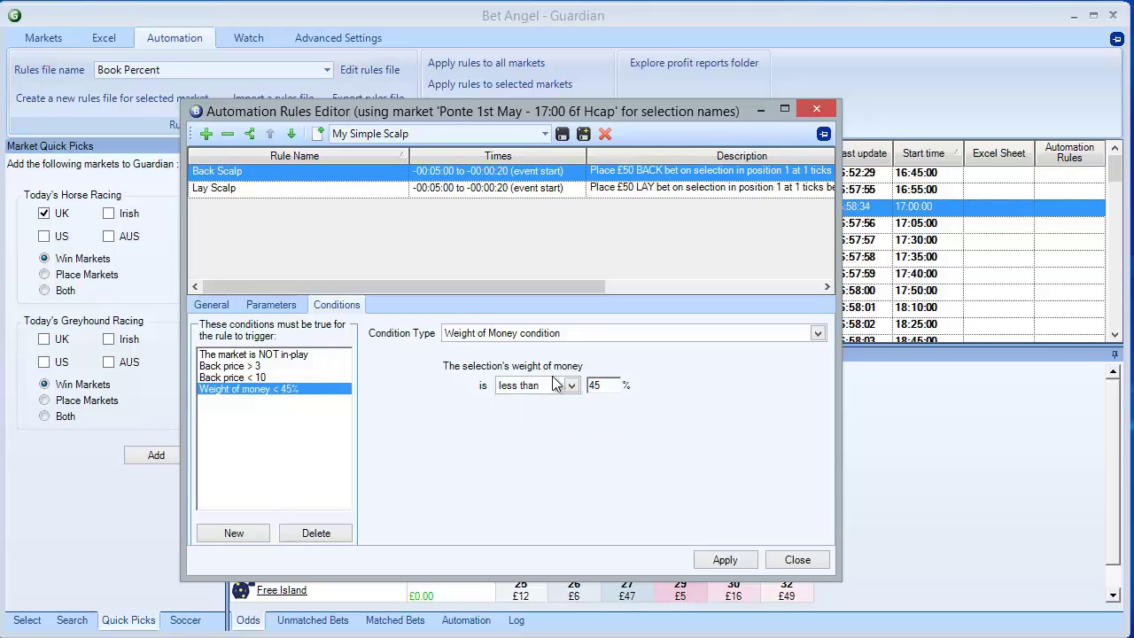
{"action": "left_click", "coordinate": [725, 559]}
{"action": "left_click", "coordinate": [226, 302]}
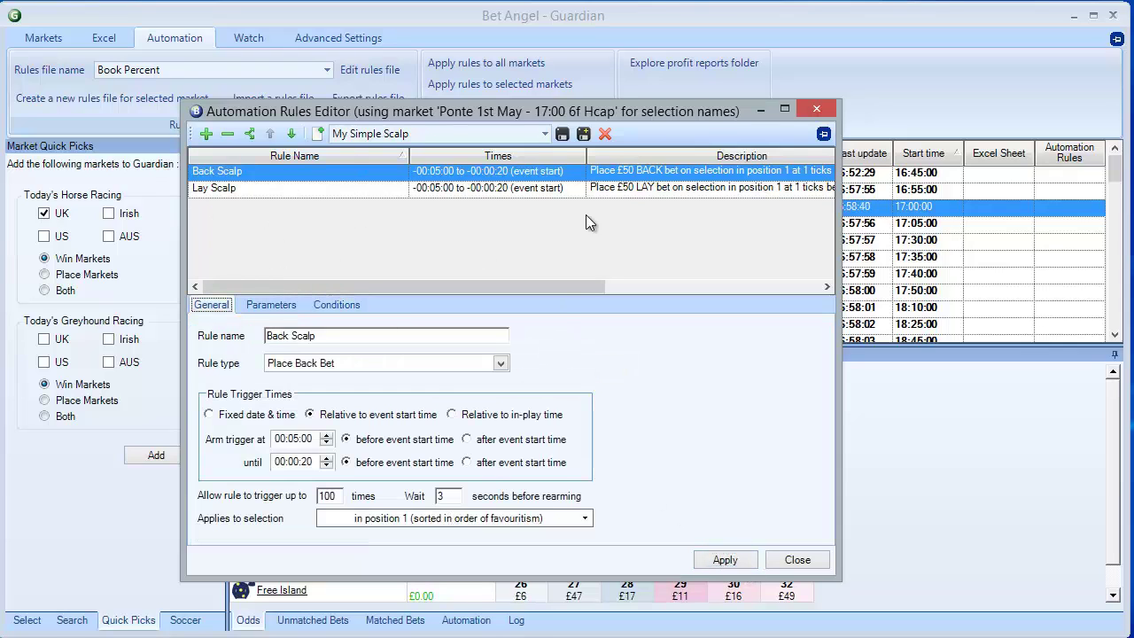
{"action": "left_click", "coordinate": [562, 134]}
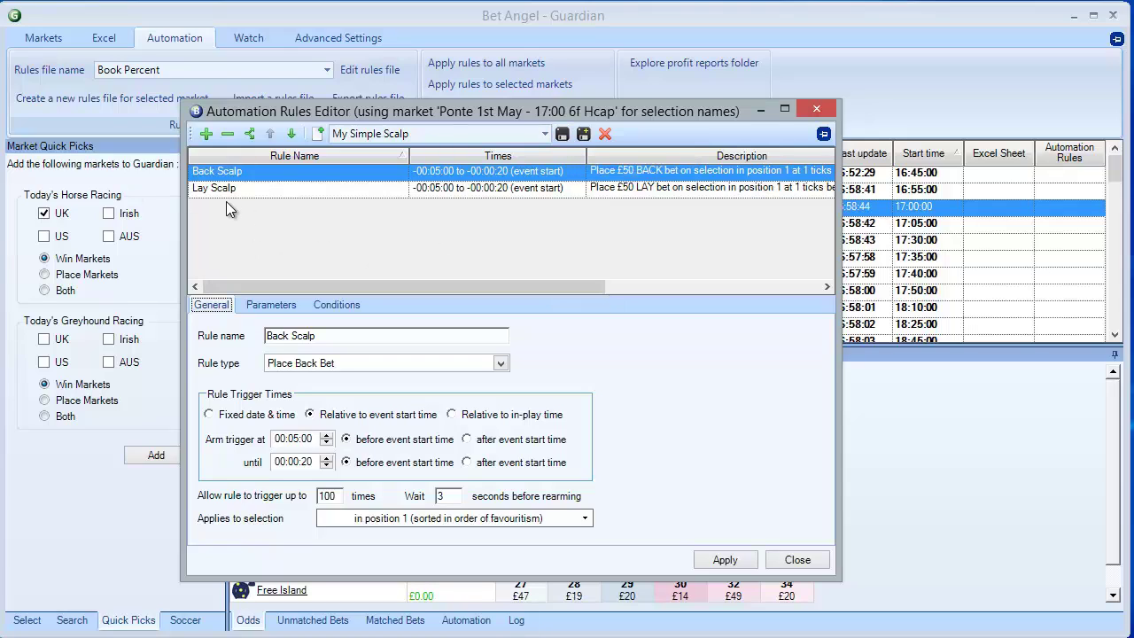
{"action": "left_click", "coordinate": [232, 220]}
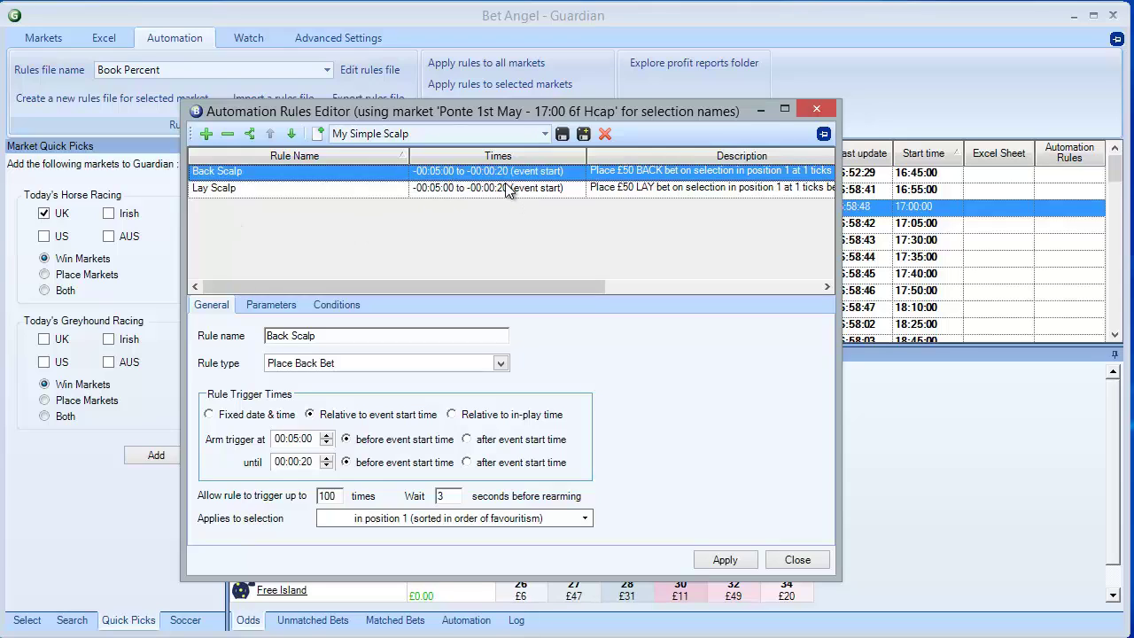
Add a new rule named 'Green Up' of type Green All Selections
{"action": "left_click", "coordinate": [244, 188]}
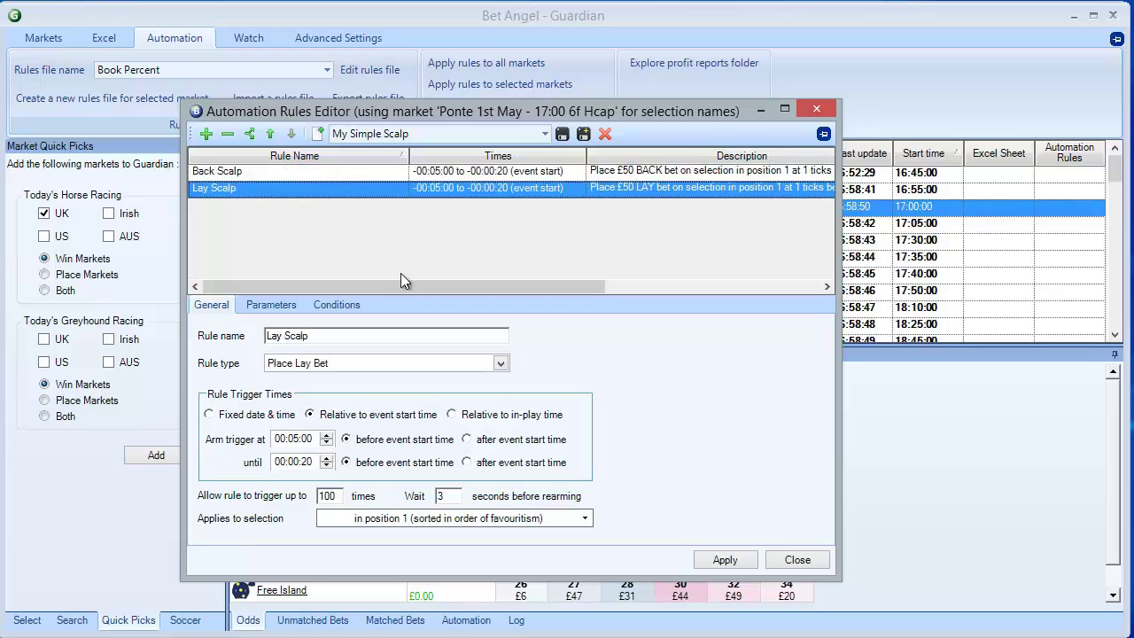
{"action": "left_click", "coordinate": [206, 134]}
{"action": "left_click", "coordinate": [304, 334]}
{"action": "type", "text": "Green"}
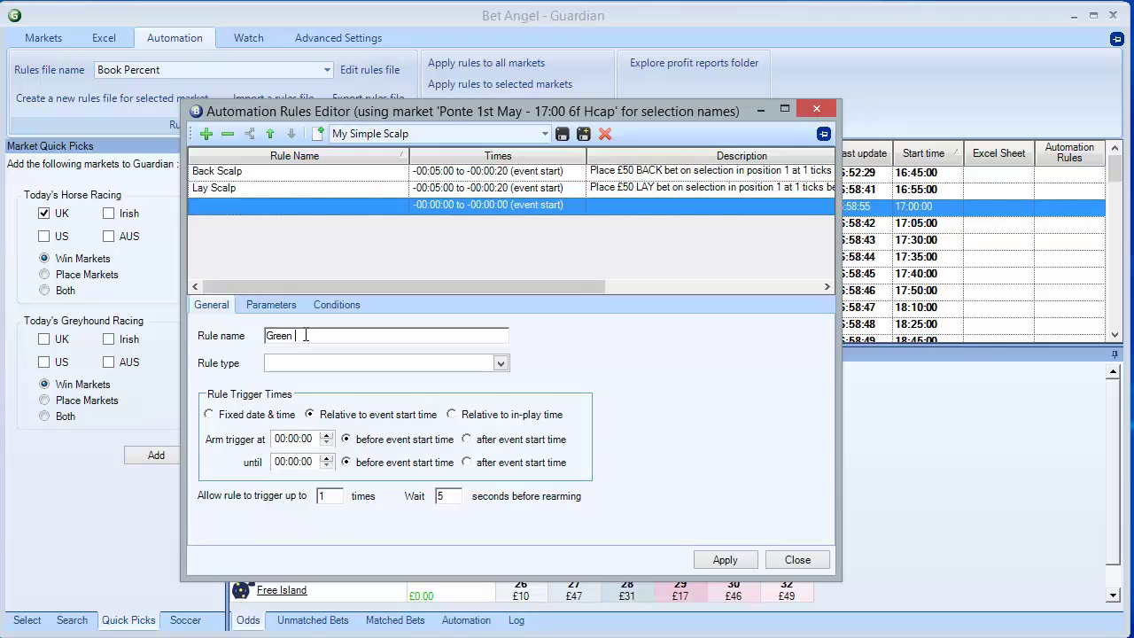
{"action": "type", "text": " Up"}
{"action": "left_click", "coordinate": [294, 364]}
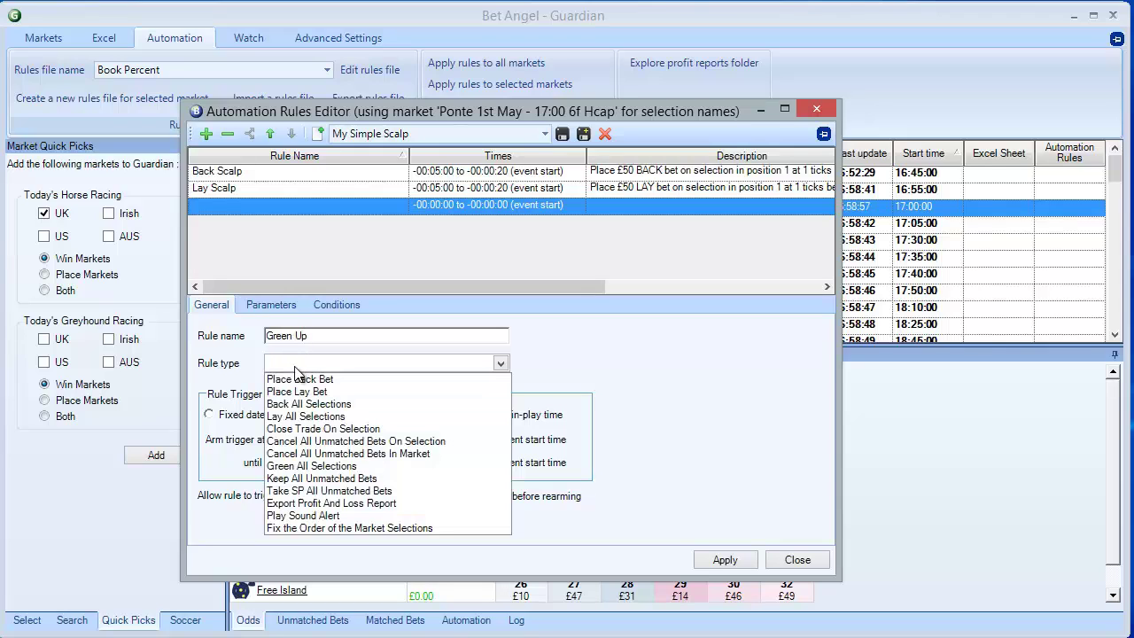
{"action": "left_click", "coordinate": [309, 467]}
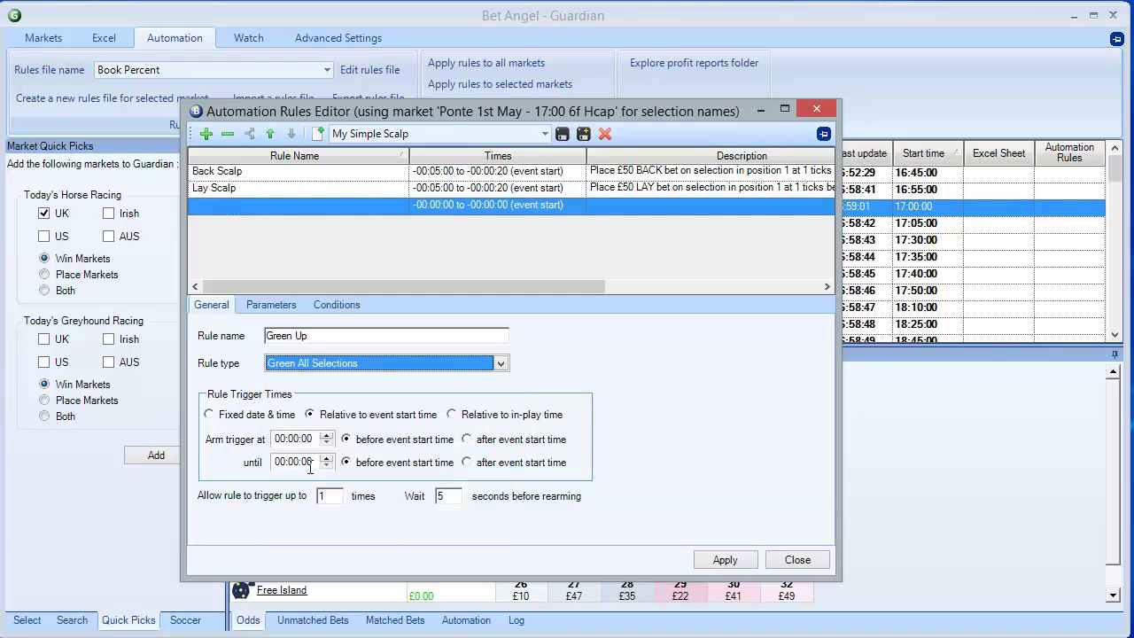
Arm Green Up from 00:00:15 until 00:00:10 before start, triggering 2 times with a 3-second wait
{"action": "left_click", "coordinate": [310, 440]}
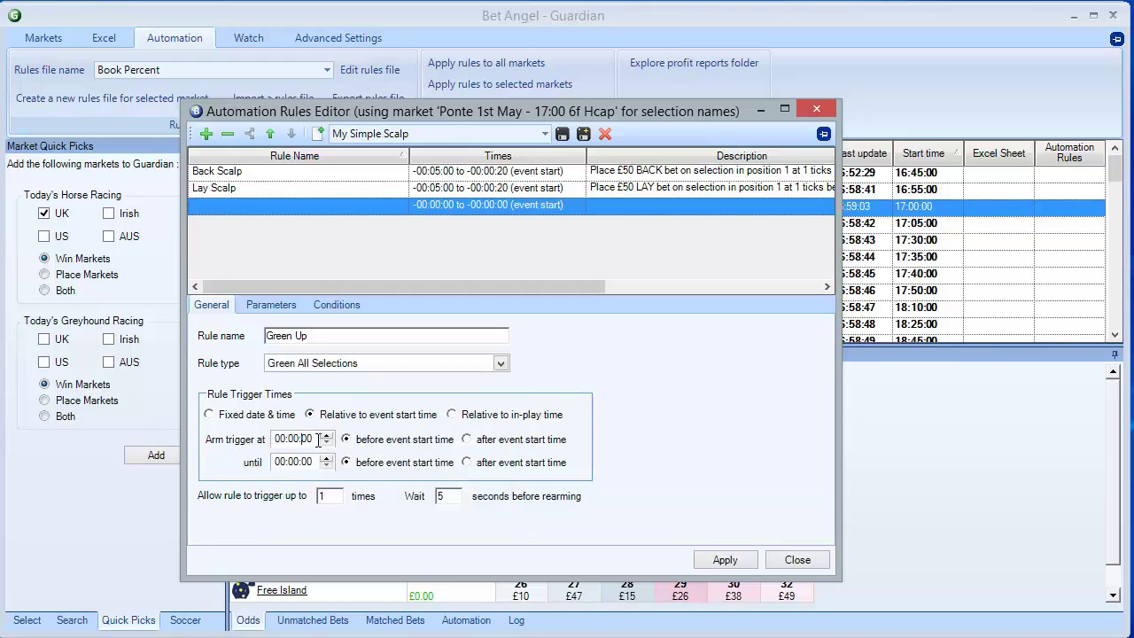
{"action": "left_click", "coordinate": [325, 438]}
{"action": "left_click", "coordinate": [325, 438]}
{"action": "left_click", "coordinate": [326, 438]}
{"action": "left_click", "coordinate": [326, 438]}
{"action": "left_click", "coordinate": [327, 440]}
{"action": "left_click", "coordinate": [327, 439]}
{"action": "left_click", "coordinate": [327, 464]}
{"action": "left_click", "coordinate": [330, 460]}
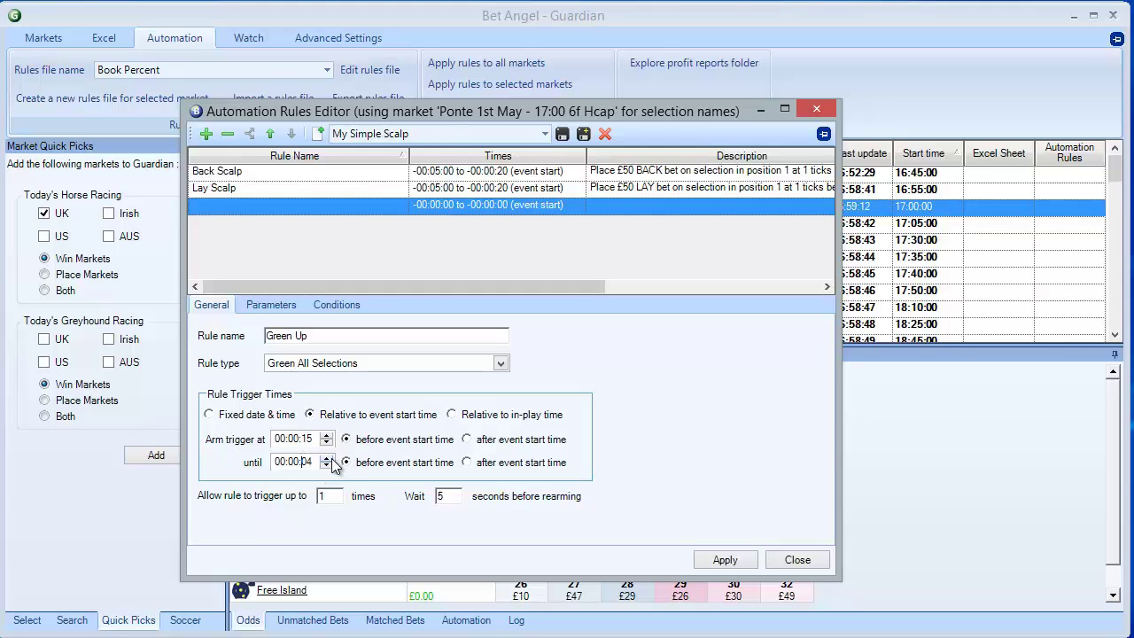
{"action": "left_click", "coordinate": [326, 459]}
{"action": "double_click", "coordinate": [322, 496]}
{"action": "type", "text": "2"}
{"action": "double_click", "coordinate": [441, 496]}
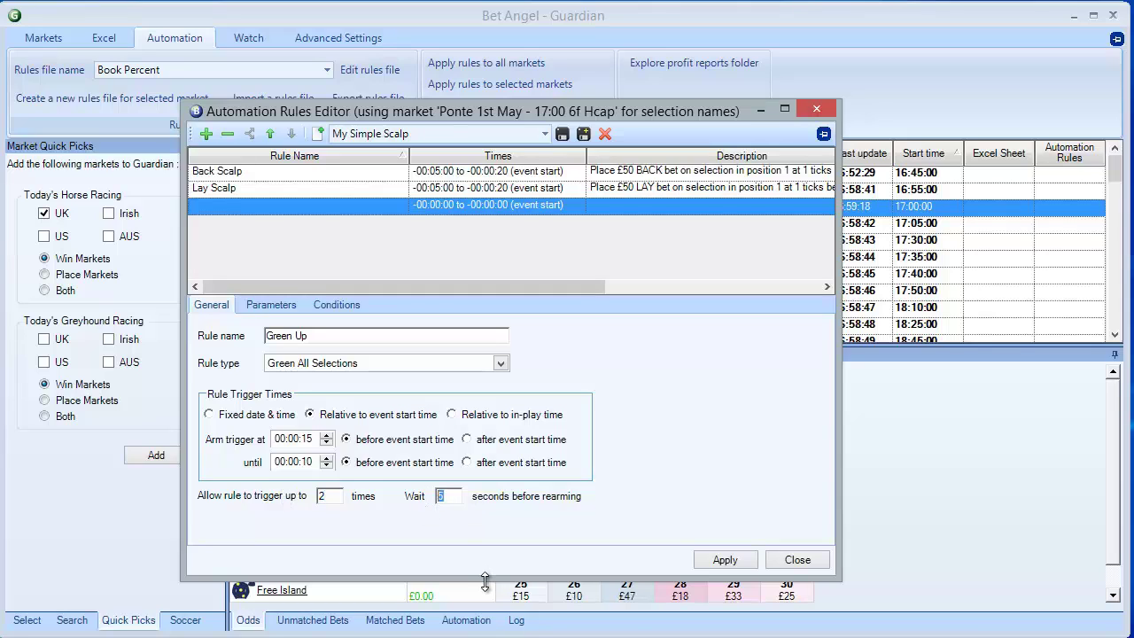
{"action": "type", "text": "3"}
Add and then delete a trial Green All Profit condition, then apply Green Up with no conditions
{"action": "left_click", "coordinate": [276, 310]}
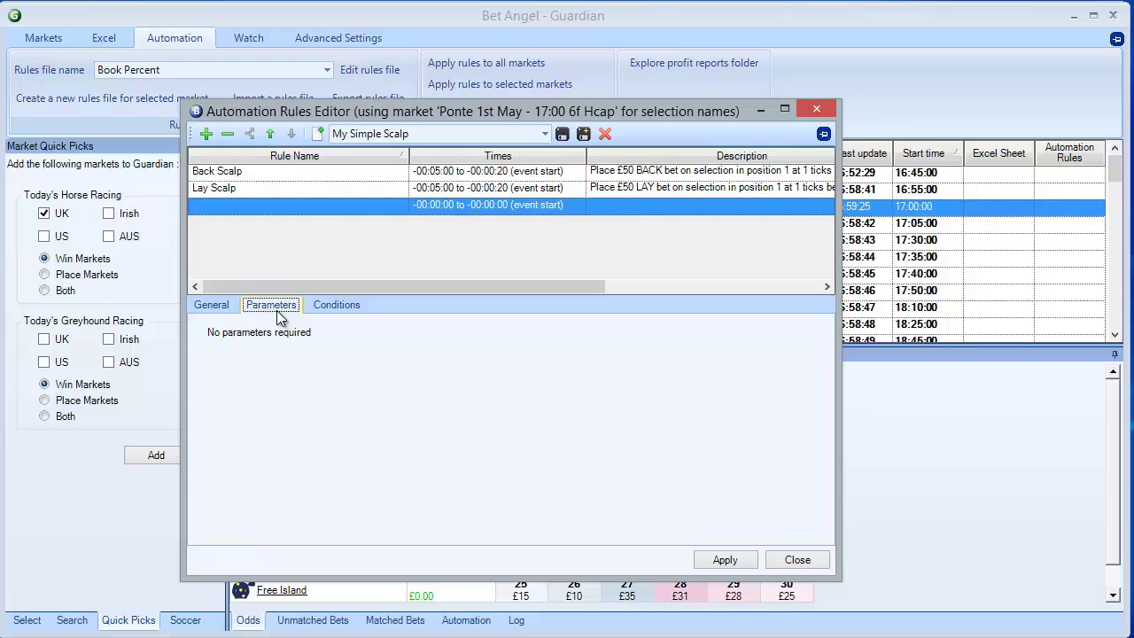
{"action": "left_click", "coordinate": [336, 305]}
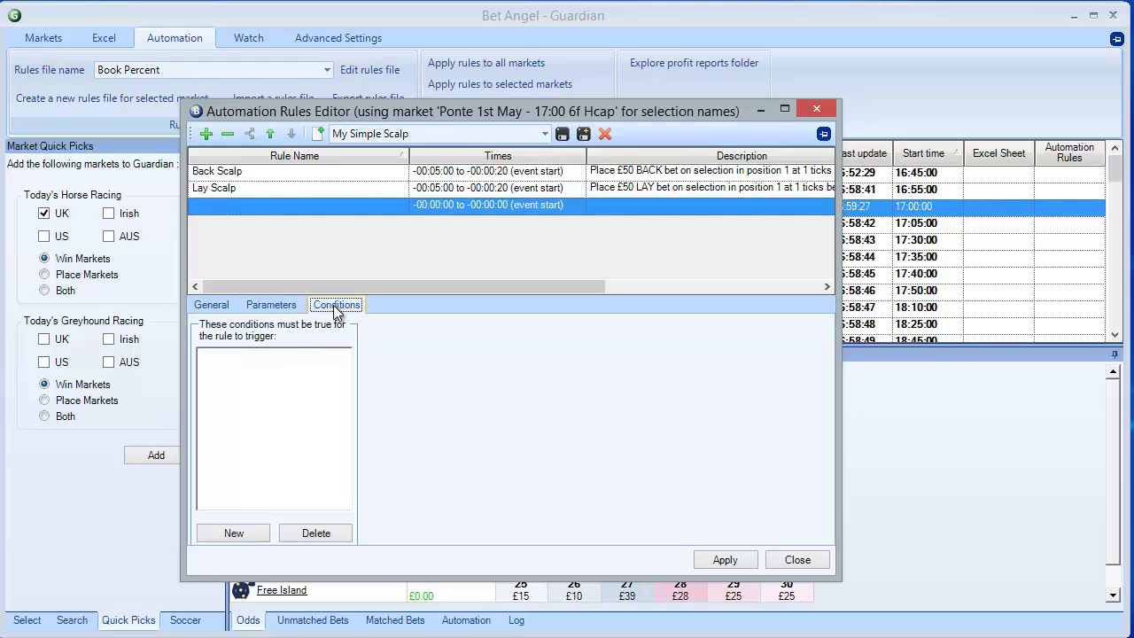
{"action": "left_click", "coordinate": [262, 533]}
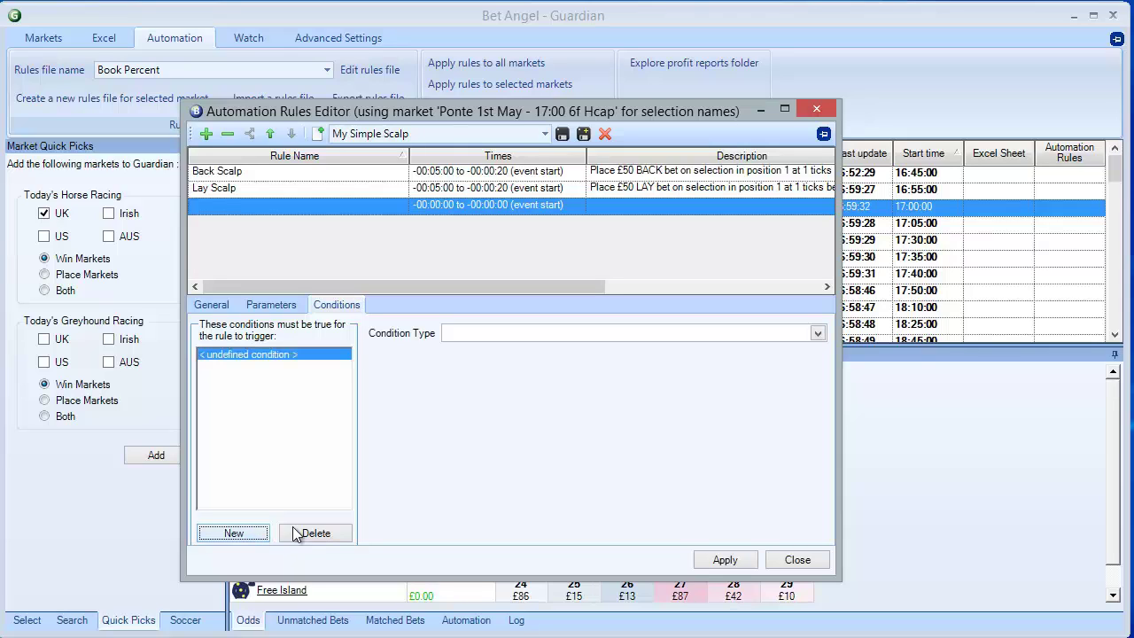
{"action": "left_click", "coordinate": [546, 333]}
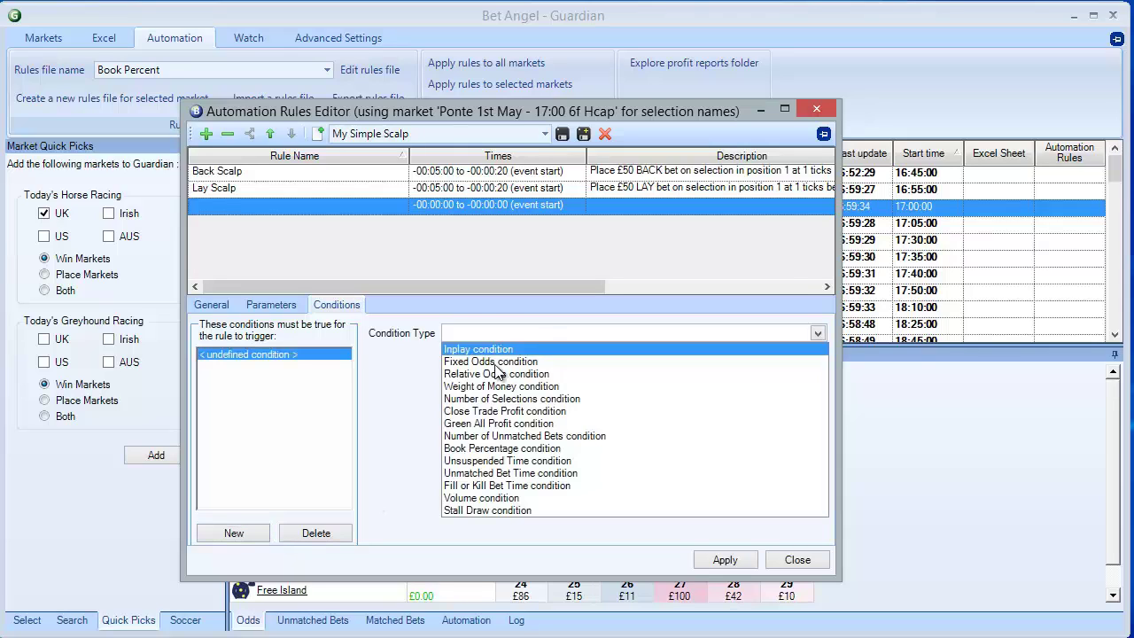
{"action": "left_click", "coordinate": [466, 426]}
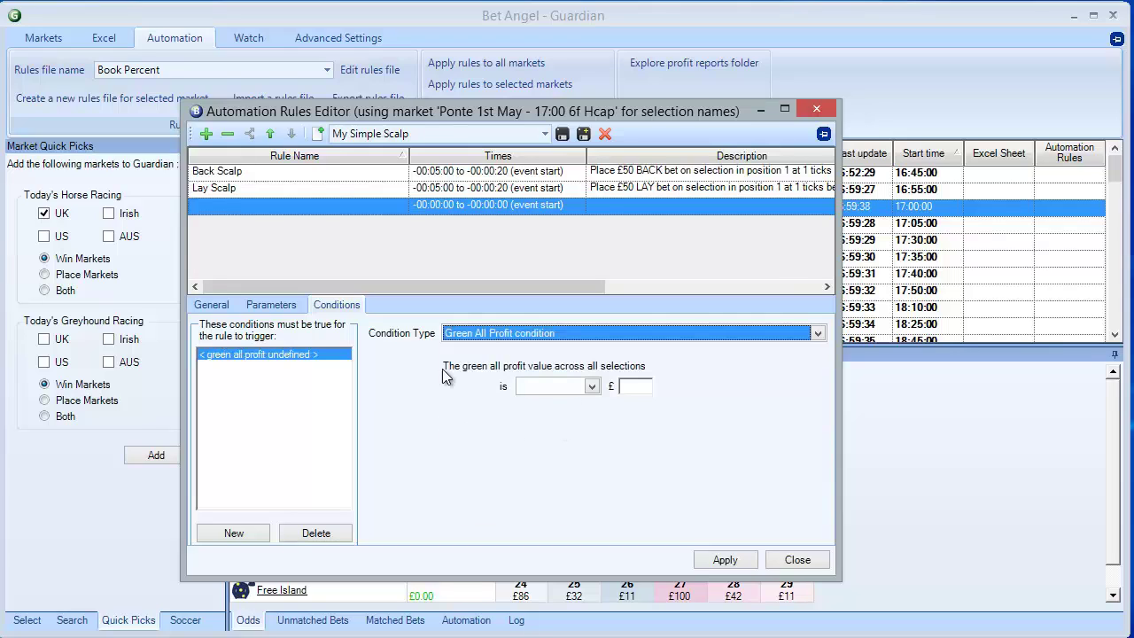
{"action": "left_click", "coordinate": [591, 387]}
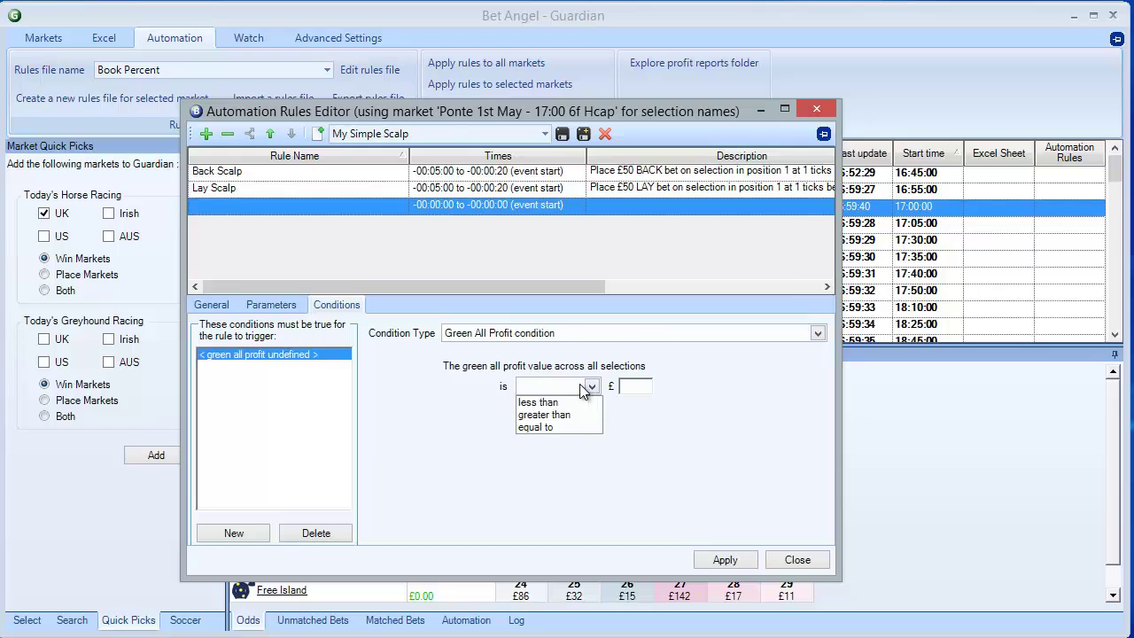
{"action": "left_click", "coordinate": [628, 416]}
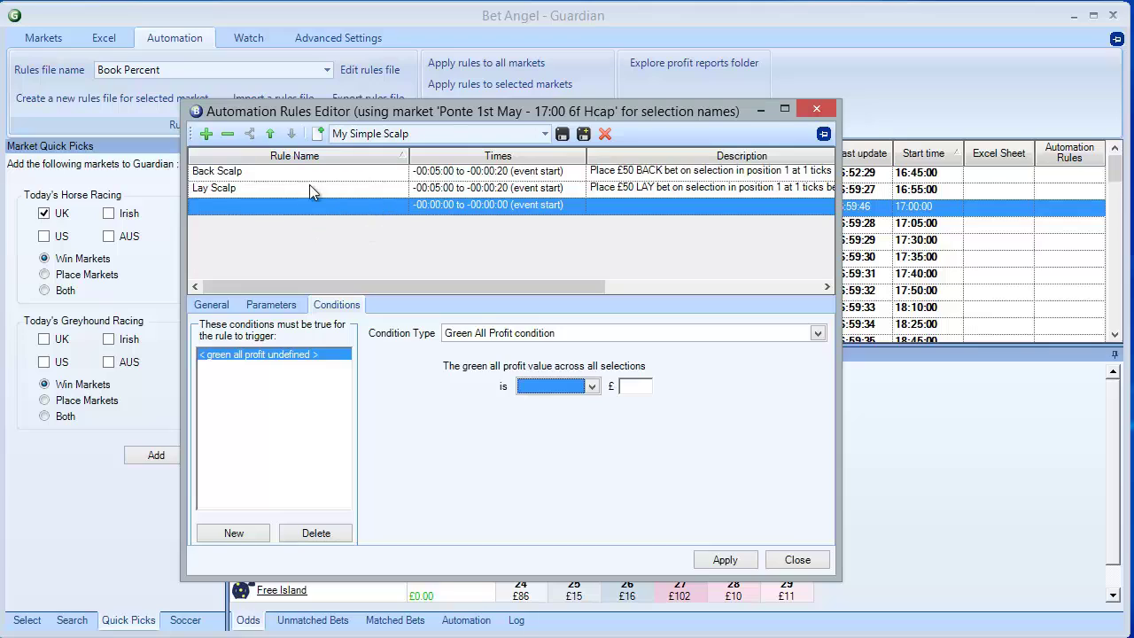
{"action": "left_click", "coordinate": [317, 533]}
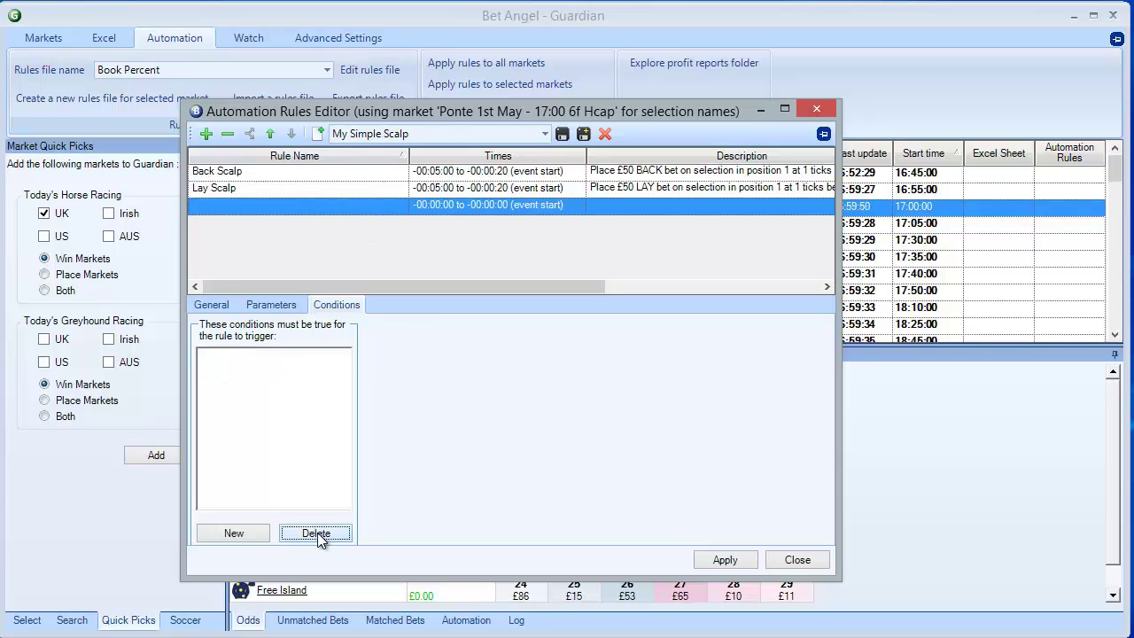
{"action": "left_click", "coordinate": [211, 304]}
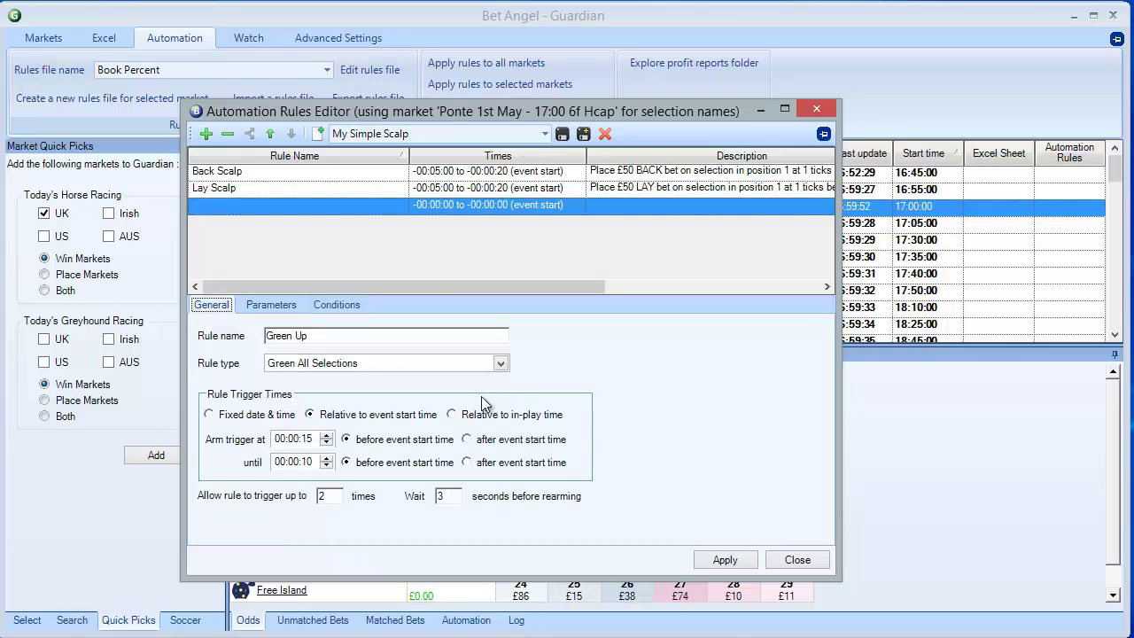
{"action": "left_click", "coordinate": [725, 560]}
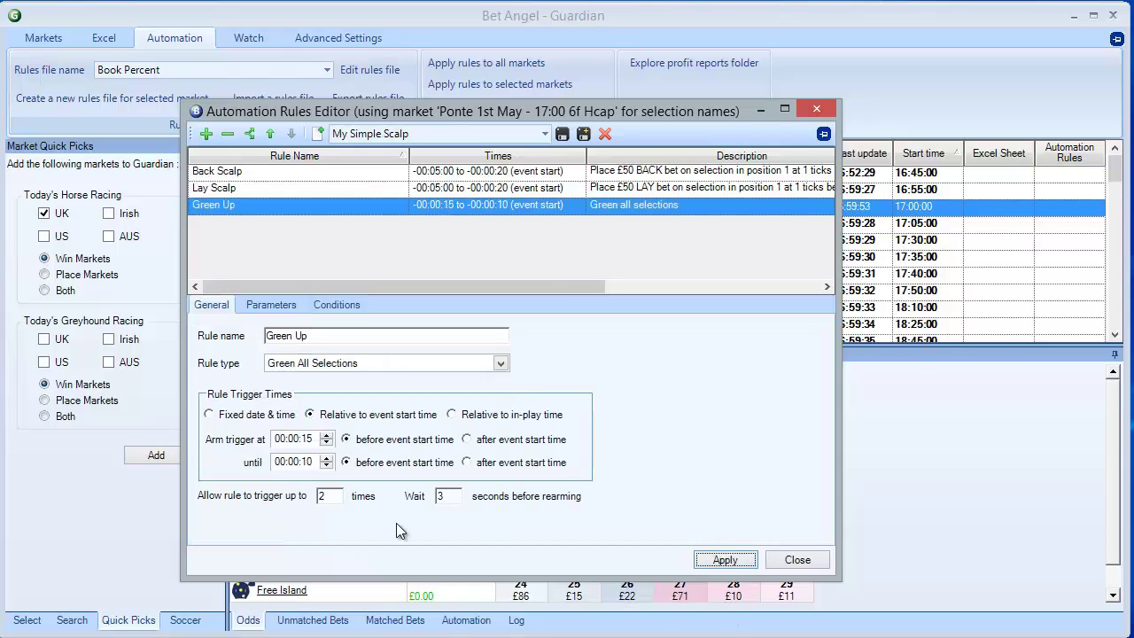
Add a new rule named 'Fix Order' of type Fix the Order of the Market Selections
{"action": "left_click", "coordinate": [250, 236]}
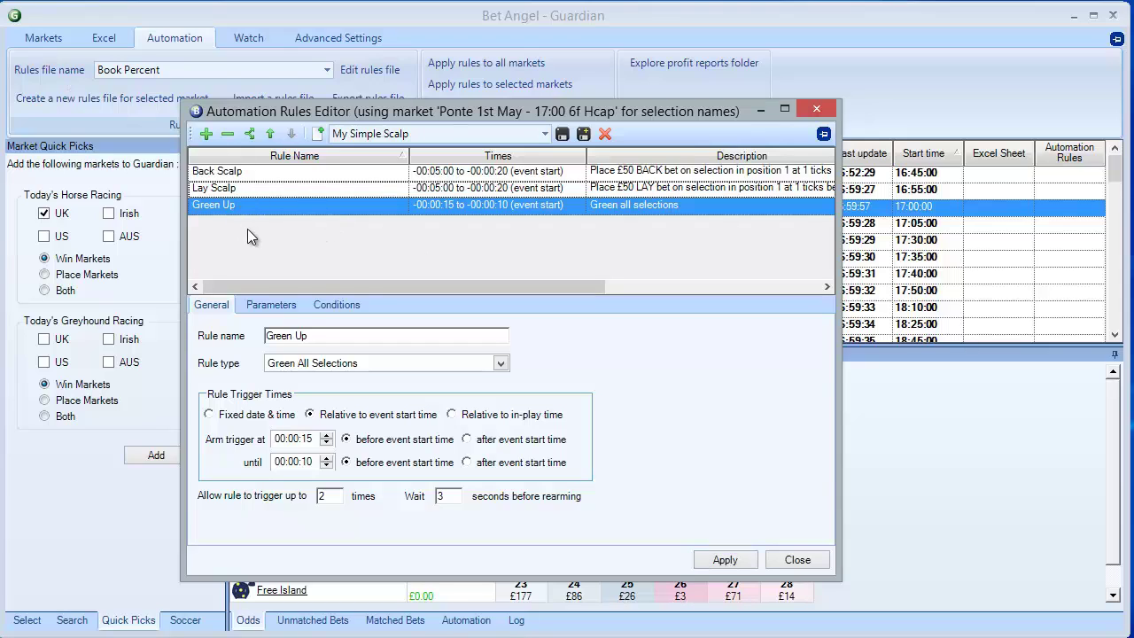
{"action": "left_click", "coordinate": [206, 134]}
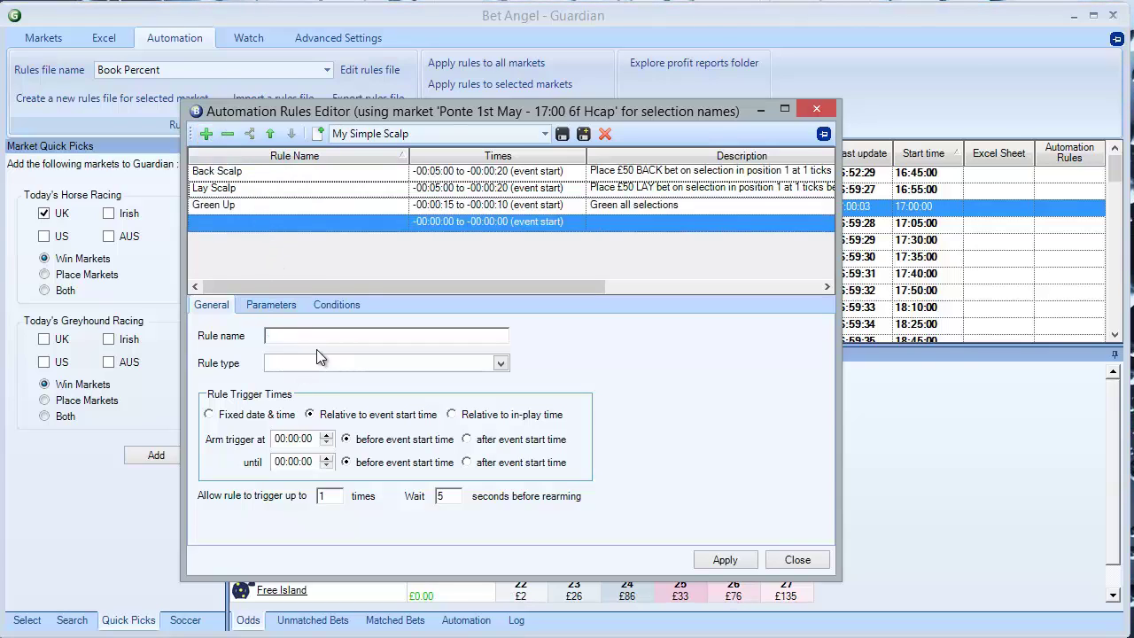
{"action": "left_click", "coordinate": [340, 362]}
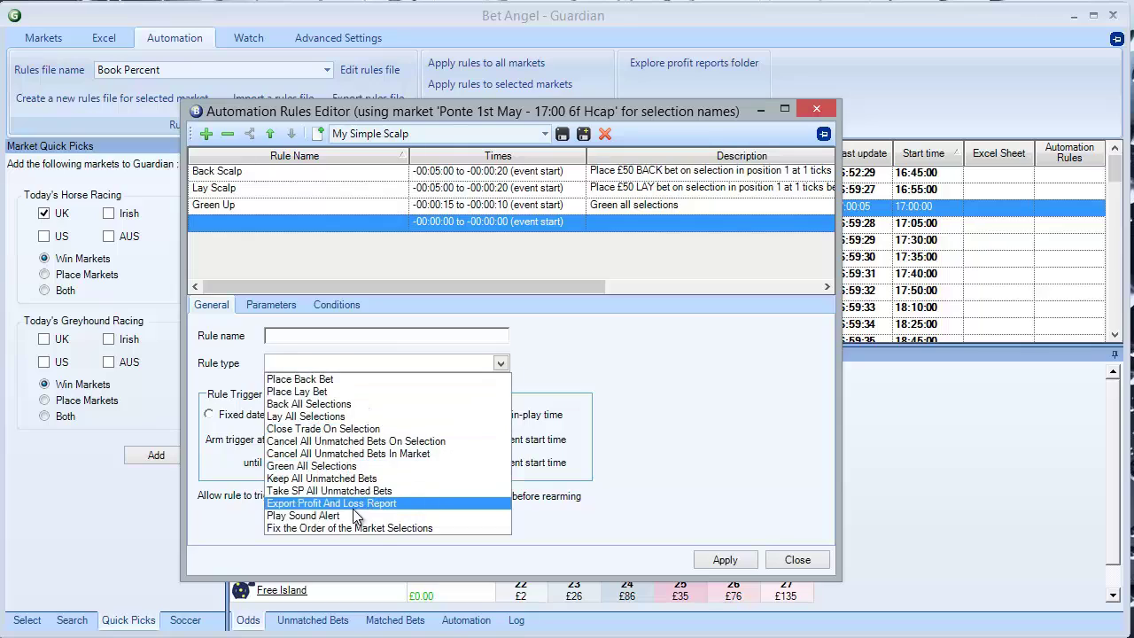
{"action": "left_click", "coordinate": [397, 528]}
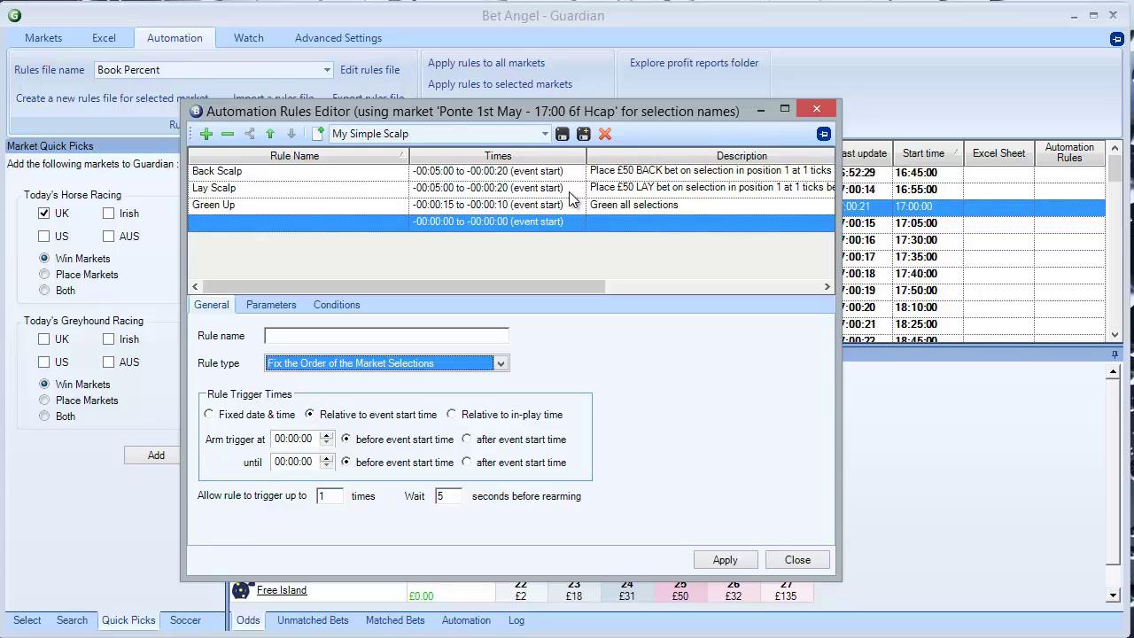
{"action": "left_click", "coordinate": [319, 336]}
{"action": "type", "text": "Fix Order"}
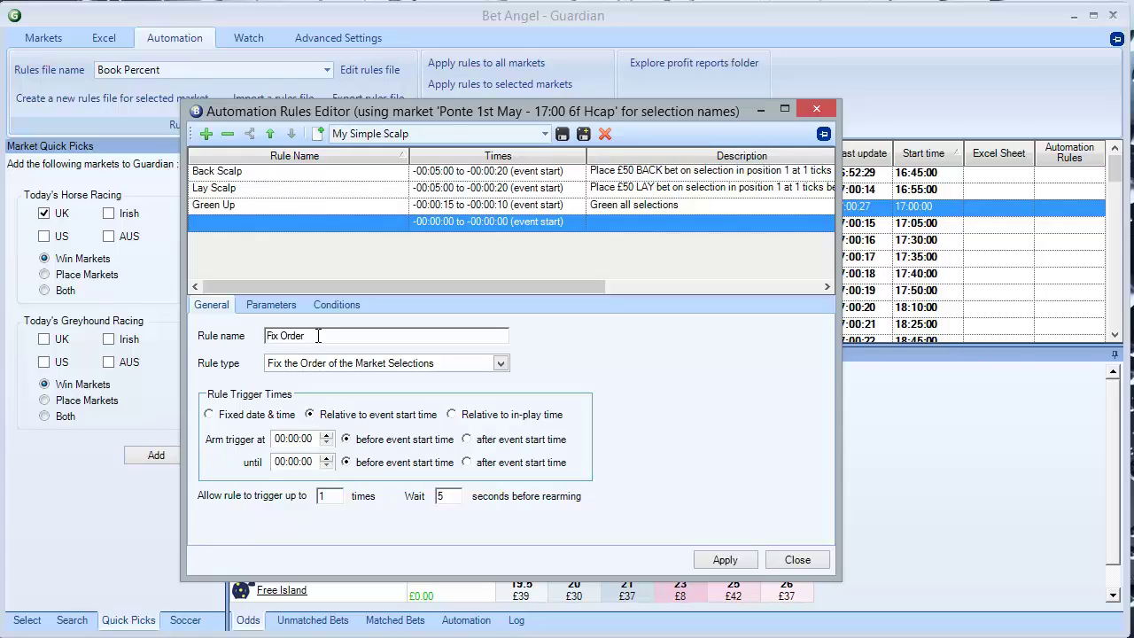
Set Fix Order's arm trigger to 00:05:00 before start and apply it to the list
{"action": "left_click", "coordinate": [299, 439]}
{"action": "left_click", "coordinate": [327, 437]}
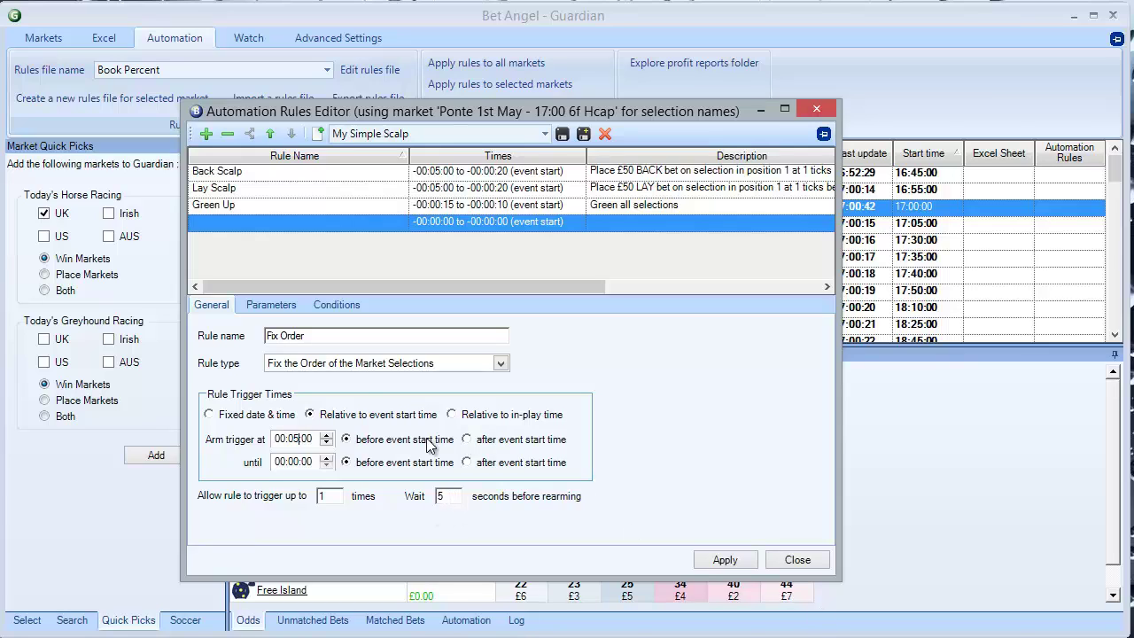
{"action": "left_click", "coordinate": [278, 307]}
{"action": "left_click", "coordinate": [328, 307]}
{"action": "left_click", "coordinate": [211, 305]}
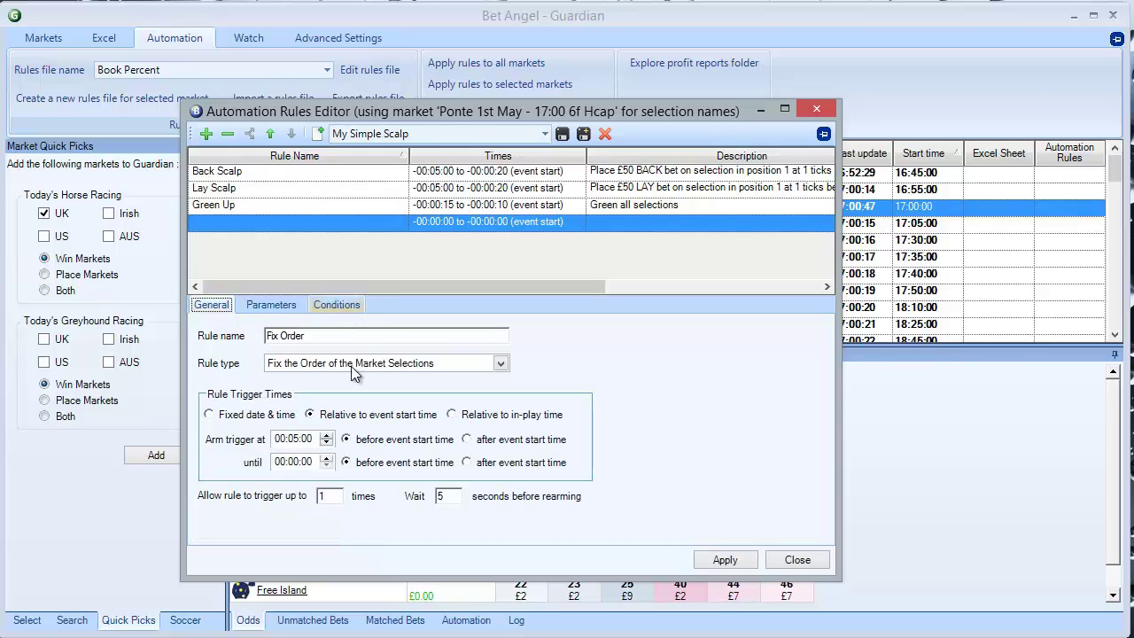
{"action": "left_click", "coordinate": [723, 562]}
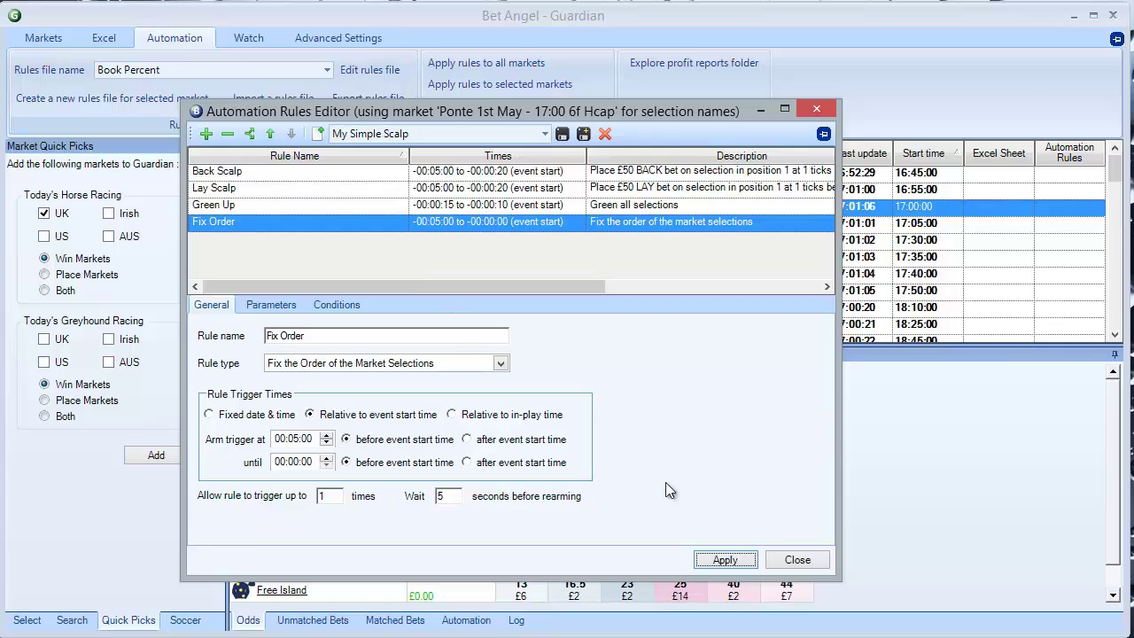
Save My Simple Scalp, confirm Yes to close the editor, and select the Chelt 1st May 17:05 market
{"action": "left_click", "coordinate": [724, 560]}
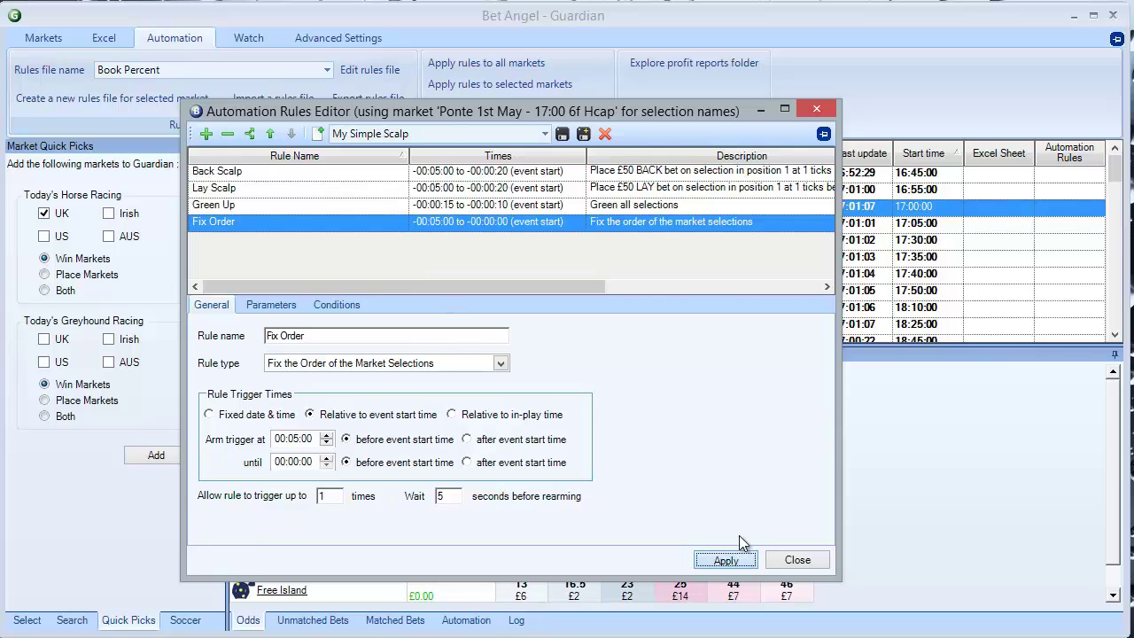
{"action": "left_click", "coordinate": [563, 135]}
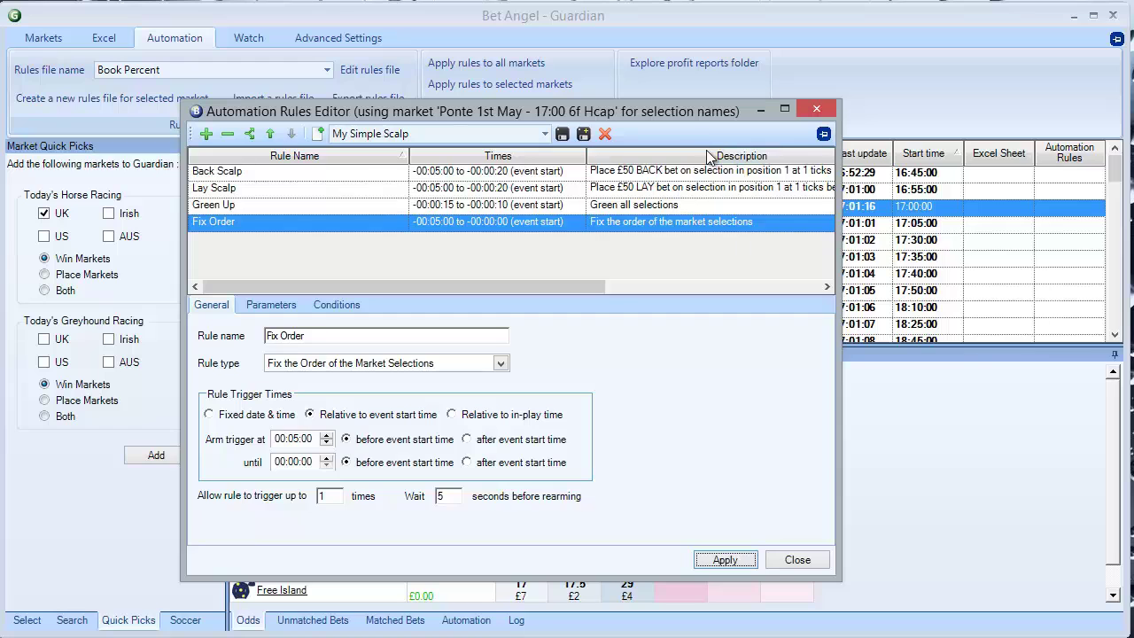
{"action": "left_click_drag", "start_coordinate": [703, 111], "coordinate": [419, 330]}
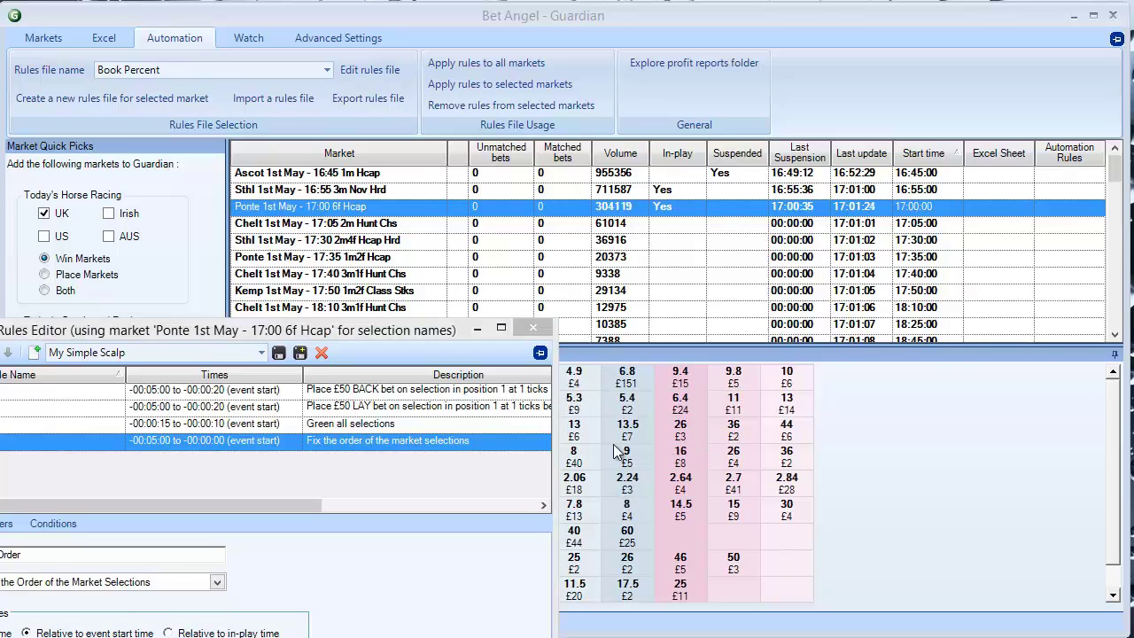
{"action": "left_click_drag", "start_coordinate": [535, 452], "coordinate": [715, 307]}
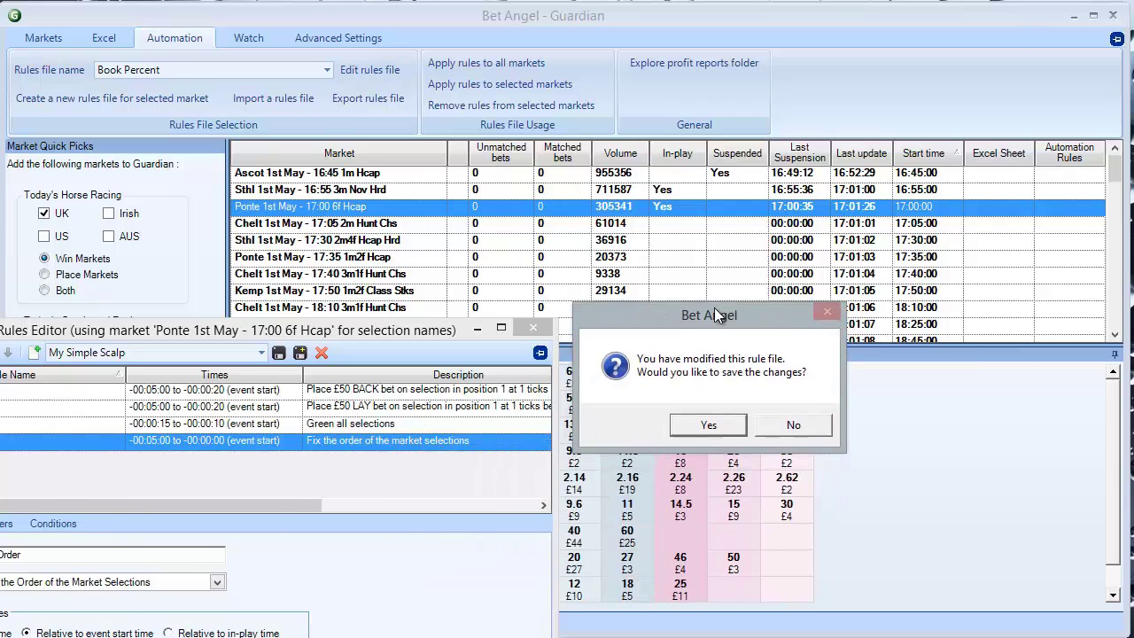
{"action": "left_click", "coordinate": [708, 426]}
{"action": "left_click", "coordinate": [404, 224]}
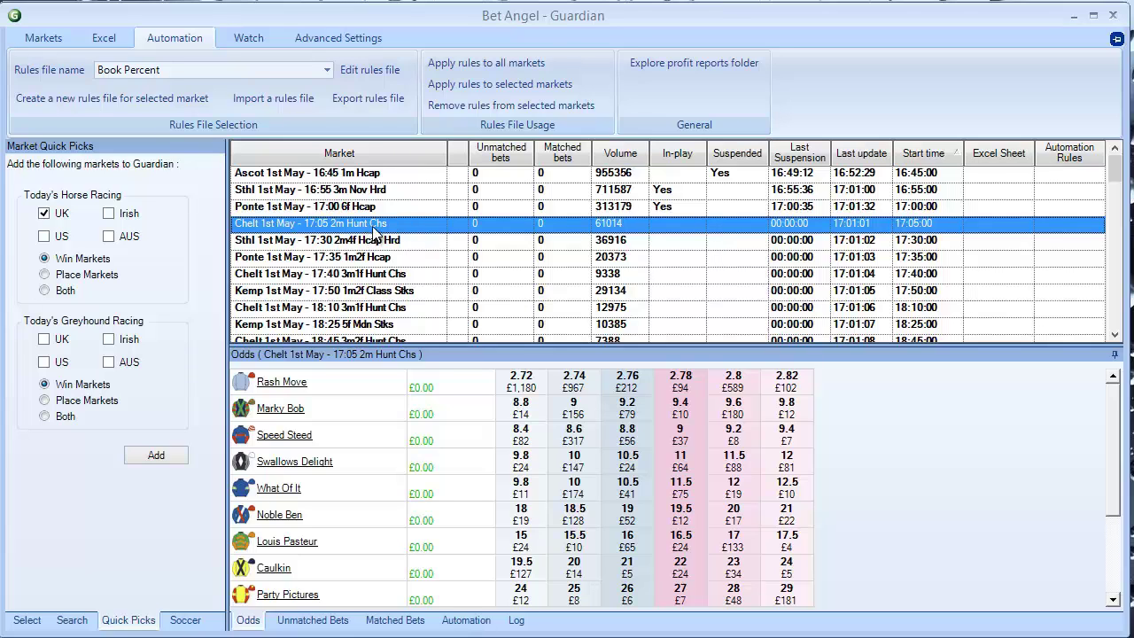
Open Chelt 17:05 in the trading screen, choose rules file My Simple Scalp, and apply it there
{"action": "double_click", "coordinate": [362, 222]}
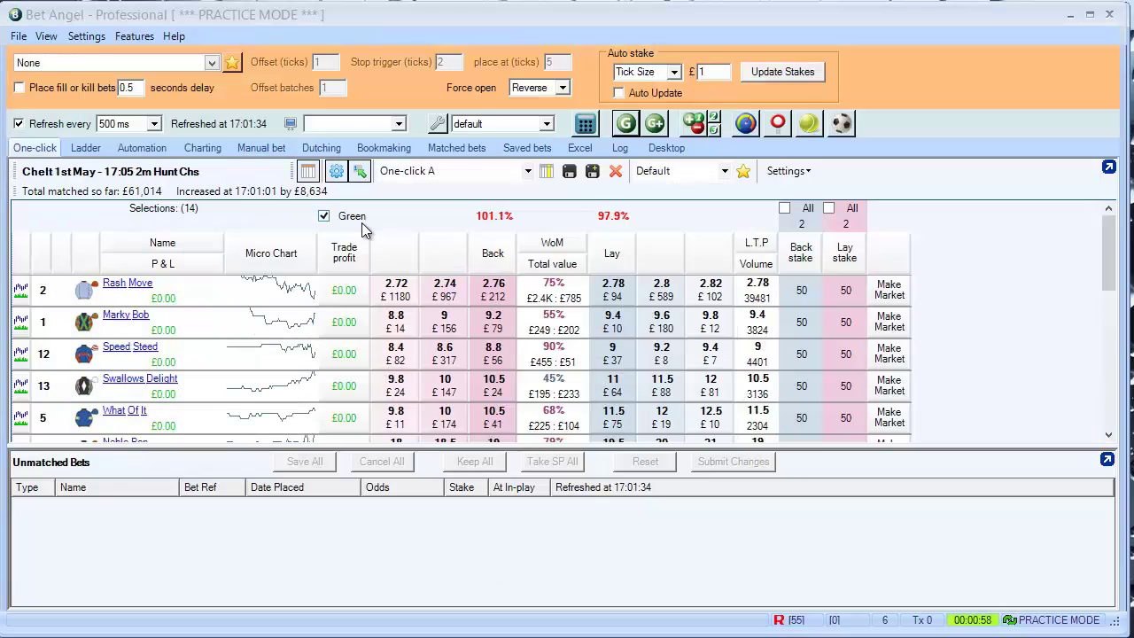
{"action": "key", "text": "alt+Tab"}
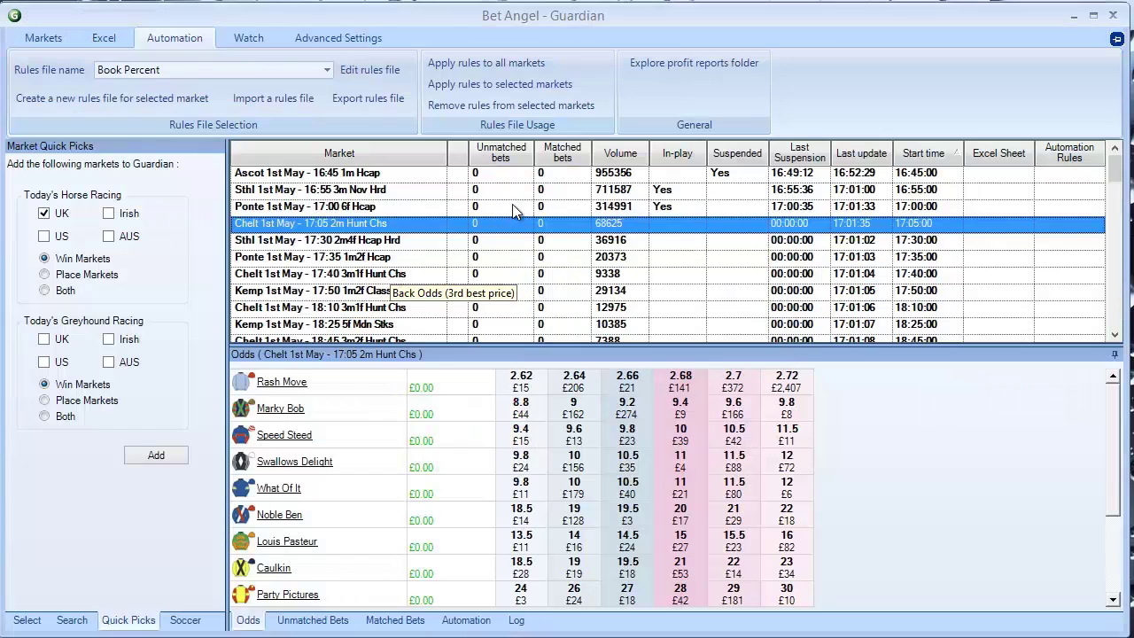
{"action": "left_click", "coordinate": [161, 70]}
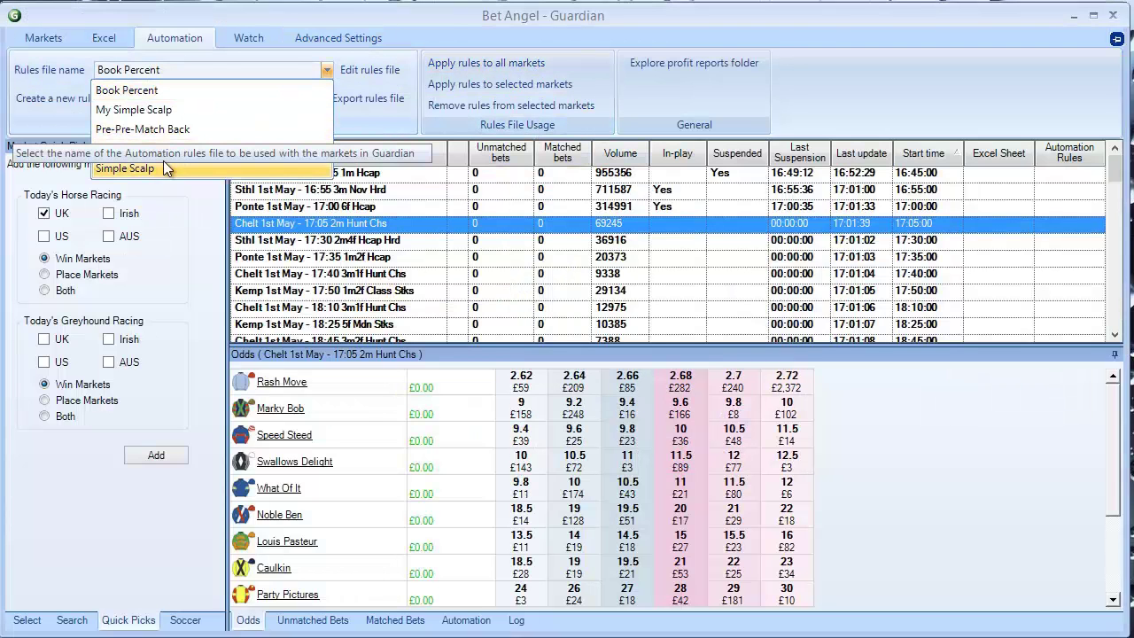
{"action": "left_click", "coordinate": [170, 111]}
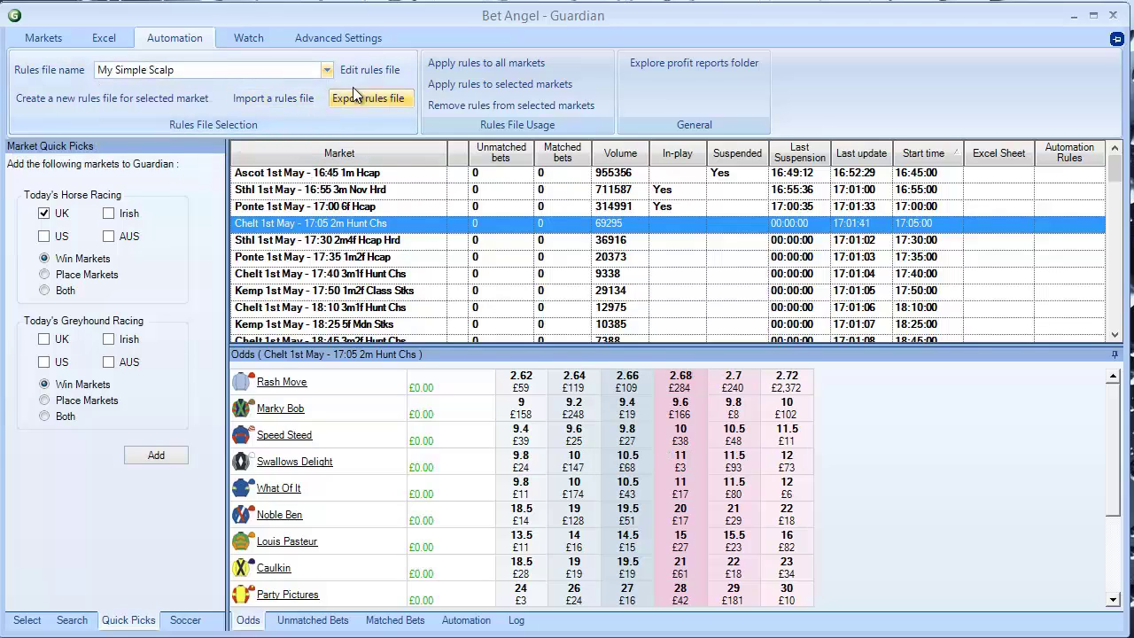
{"action": "left_click", "coordinate": [191, 72]}
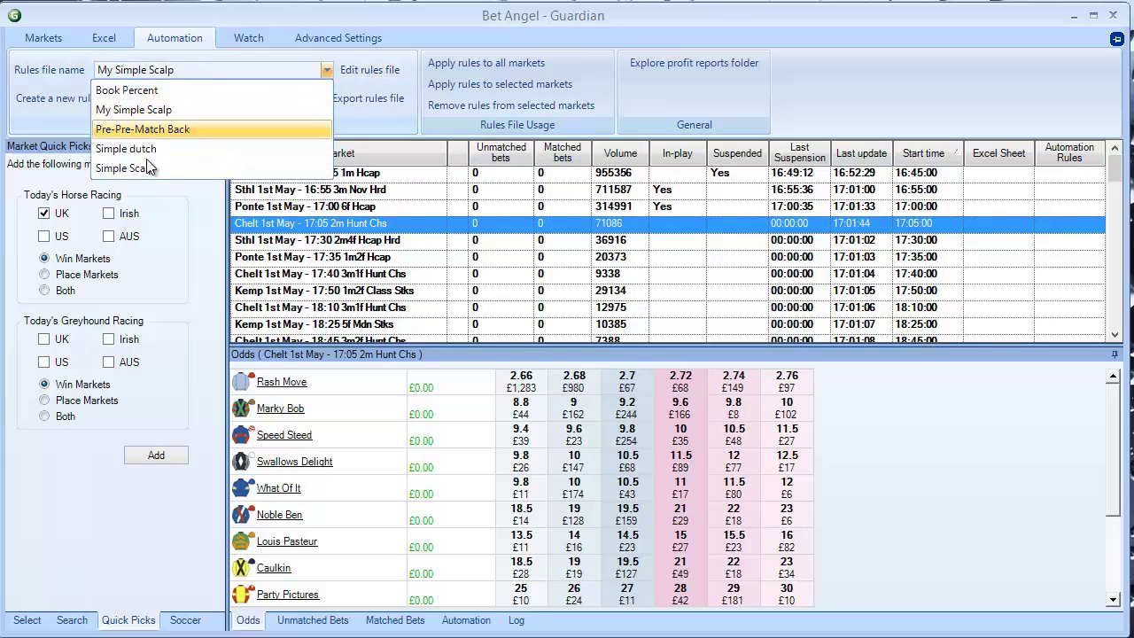
{"action": "left_click", "coordinate": [166, 109]}
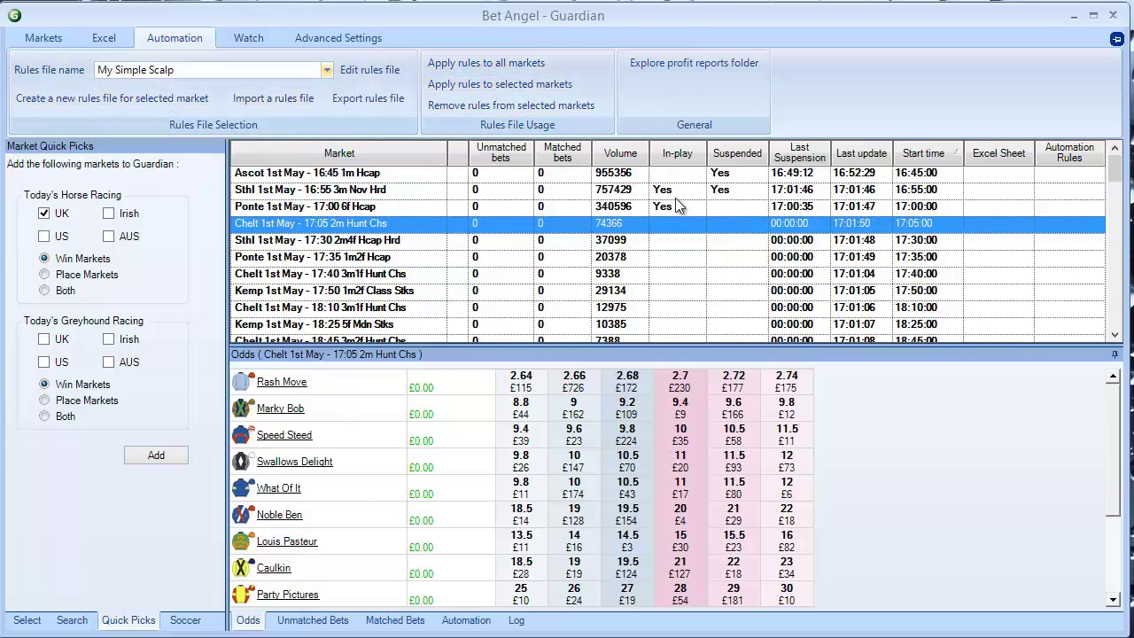
{"action": "left_click", "coordinate": [528, 83]}
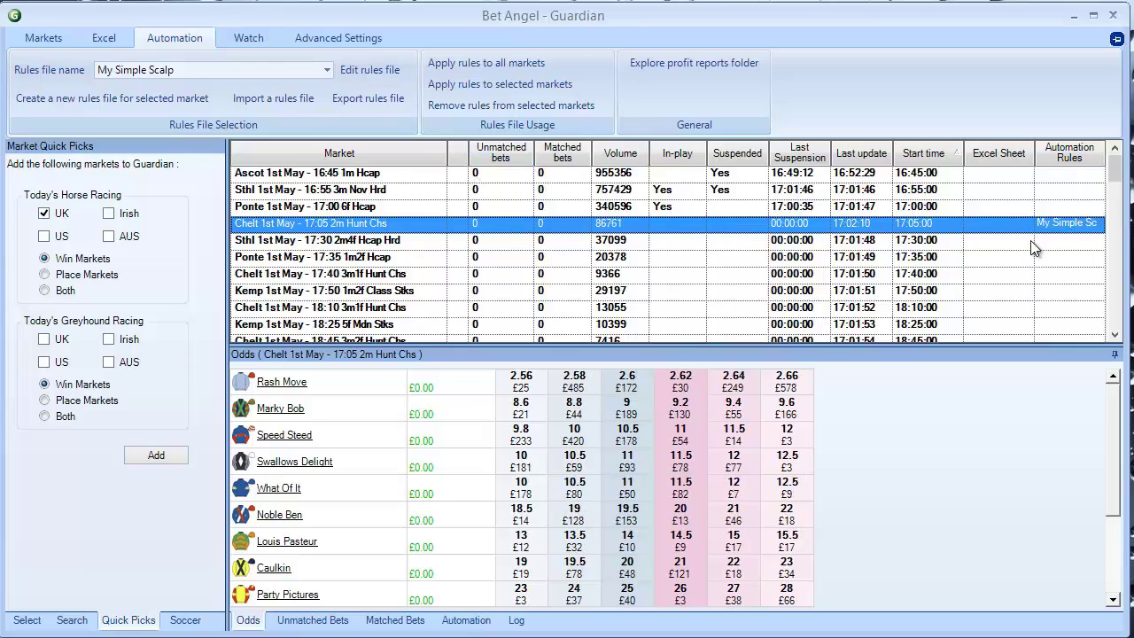
Remove the rules from Chelt 17:05 and open My Simple Scalp for editing
{"action": "left_click", "coordinate": [501, 106]}
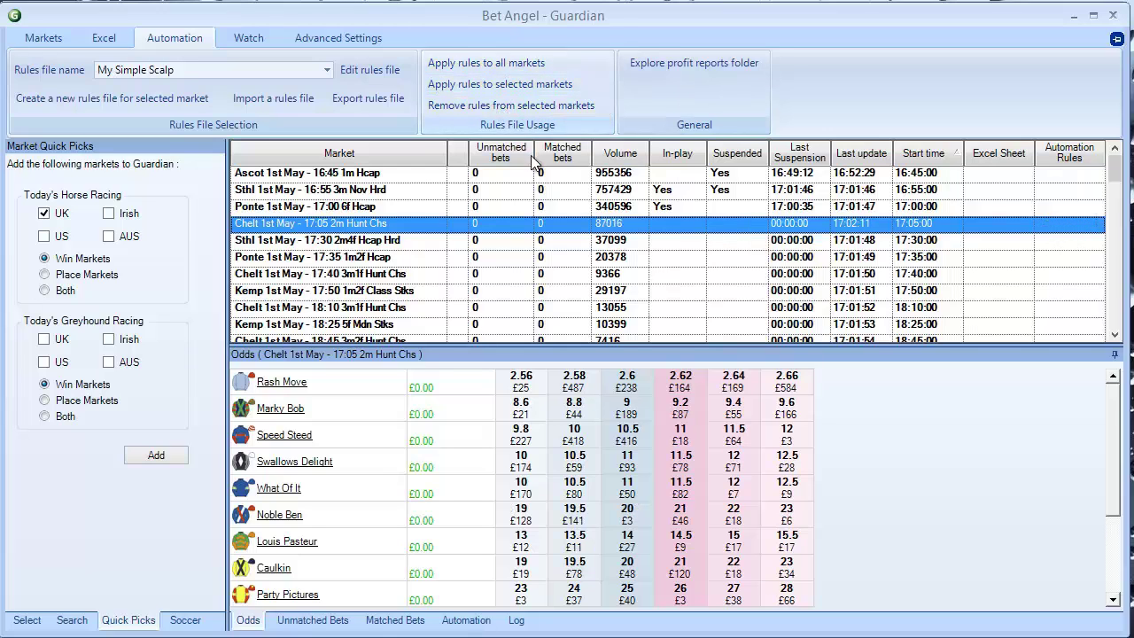
{"action": "left_click", "coordinate": [373, 71]}
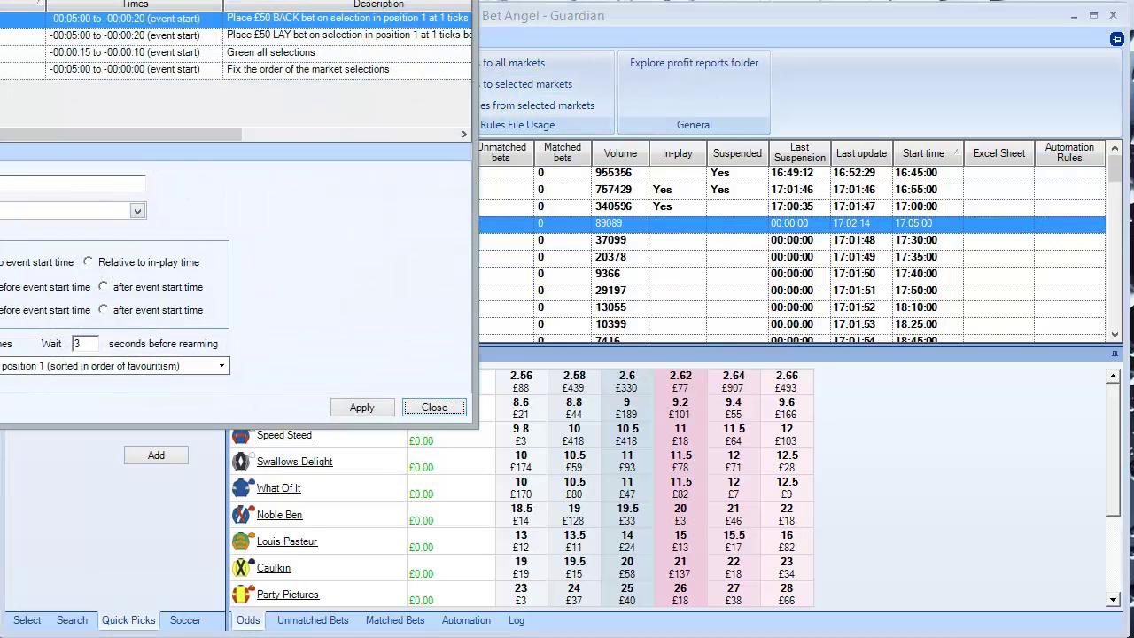
{"action": "left_click_drag", "start_coordinate": [124, 0], "coordinate": [446, 61]}
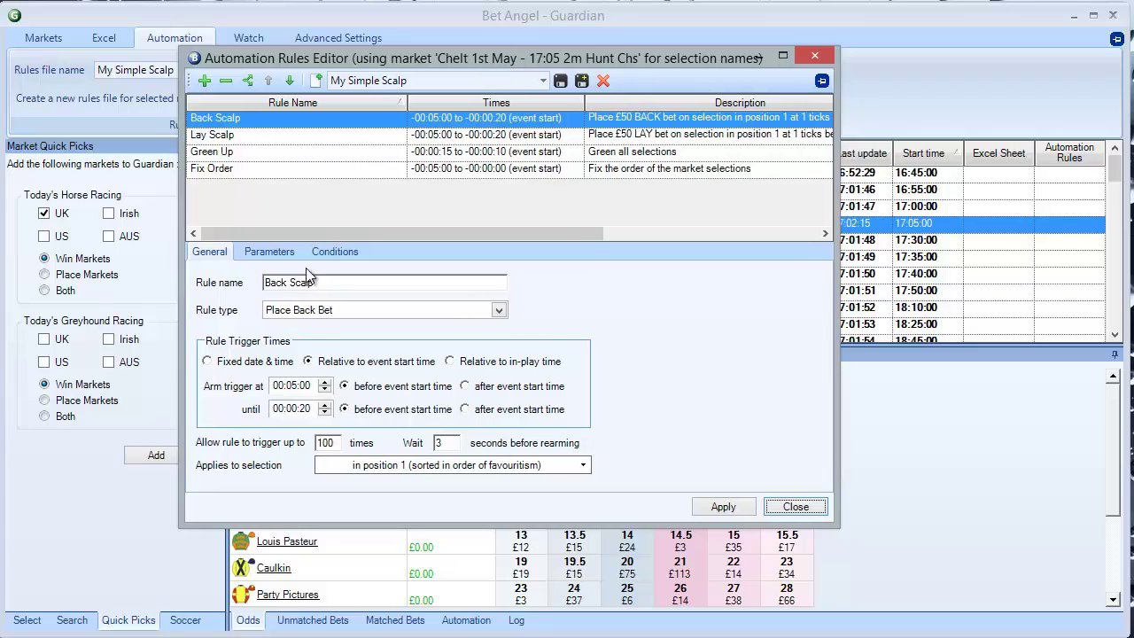
Lower the Back Scalp and Lay Scalp price conditions from greater than 3 to 2
{"action": "left_click", "coordinate": [350, 253]}
{"action": "left_click", "coordinate": [330, 313]}
{"action": "double_click", "coordinate": [633, 416]}
{"action": "type", "text": "2"}
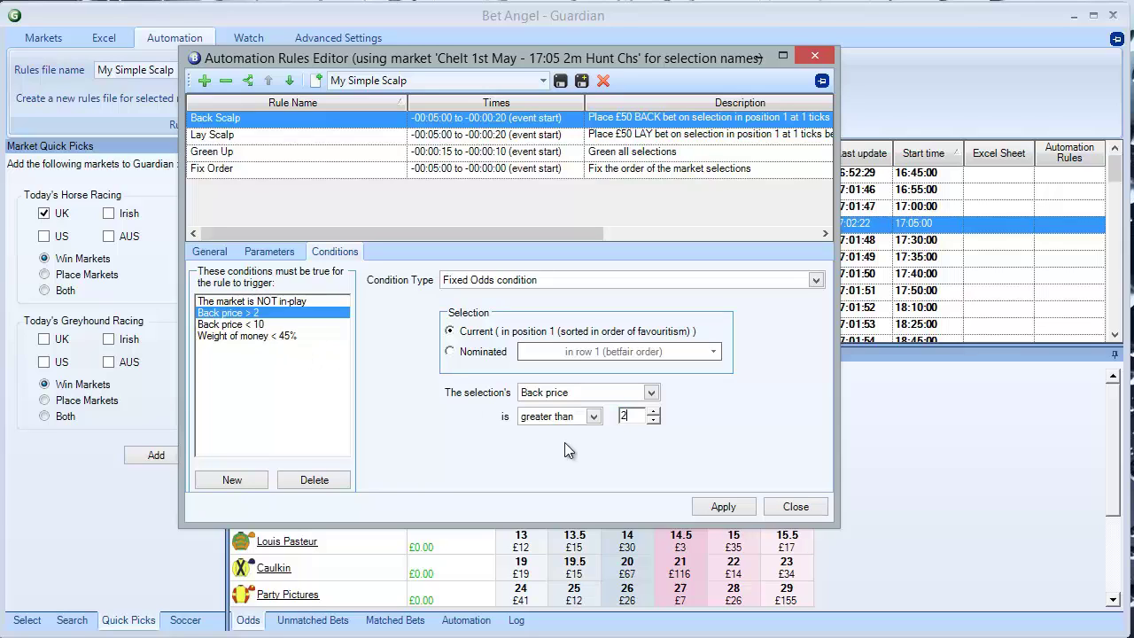
{"action": "left_click", "coordinate": [724, 506]}
{"action": "left_click", "coordinate": [264, 136]}
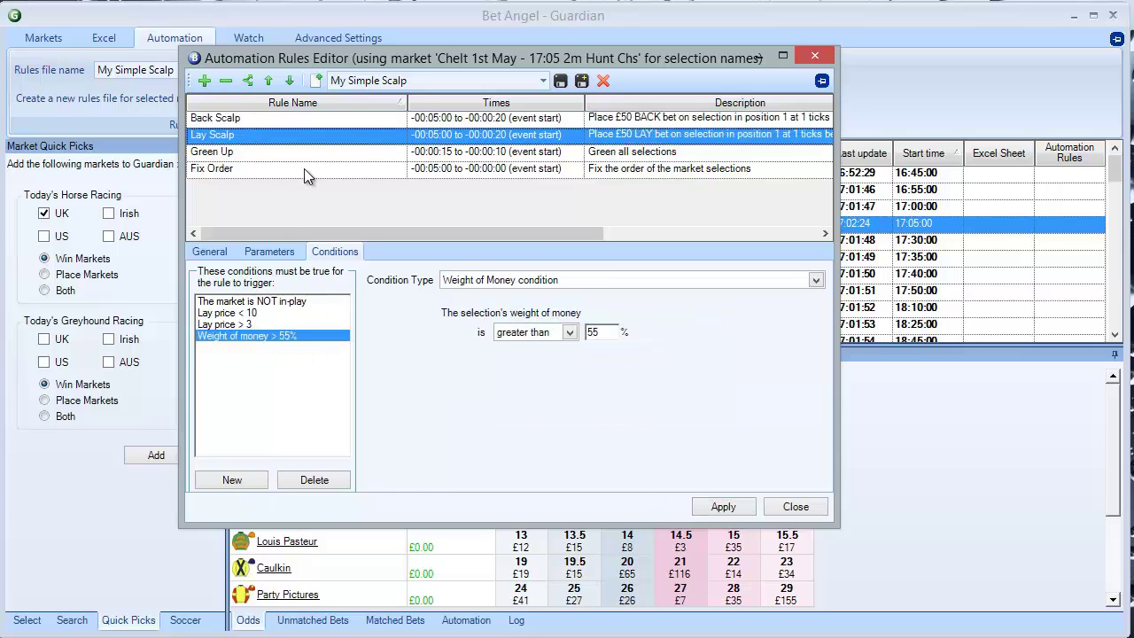
{"action": "left_click", "coordinate": [234, 325]}
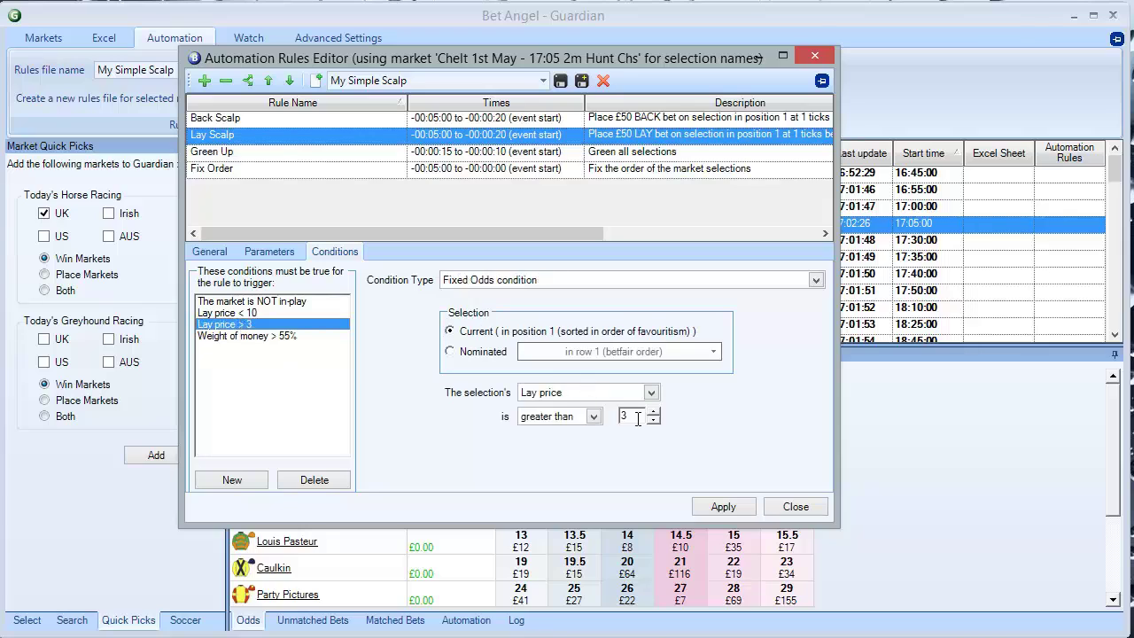
{"action": "left_click", "coordinate": [729, 505]}
Close the editor saving changes, and apply My Simple Scalp to all markets
{"action": "left_click", "coordinate": [782, 508]}
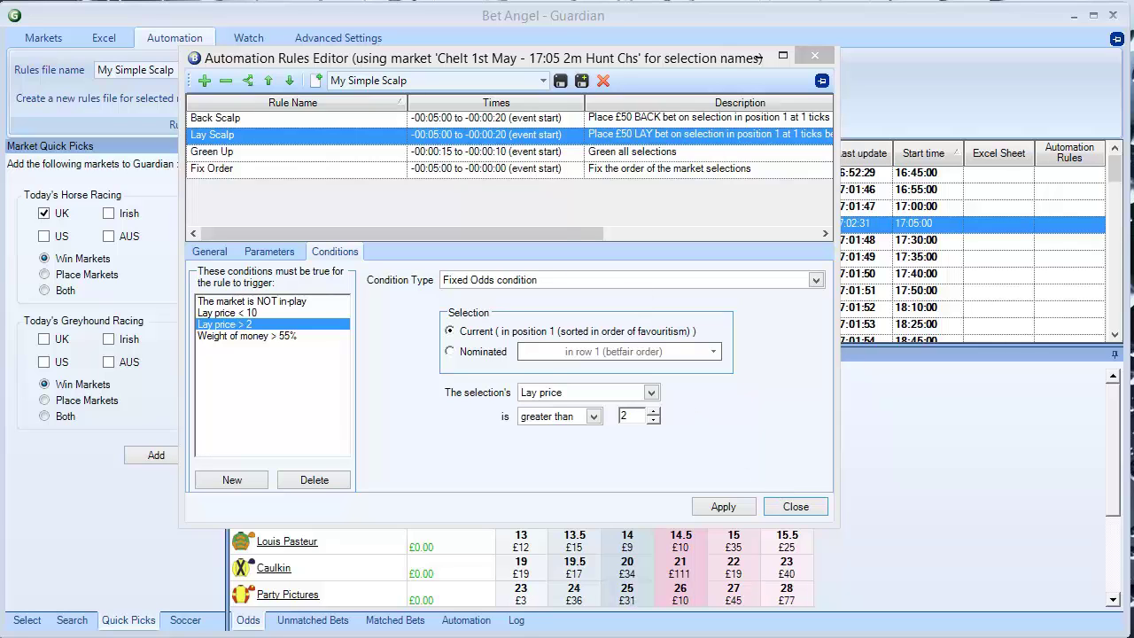
{"action": "left_click", "coordinate": [310, 378]}
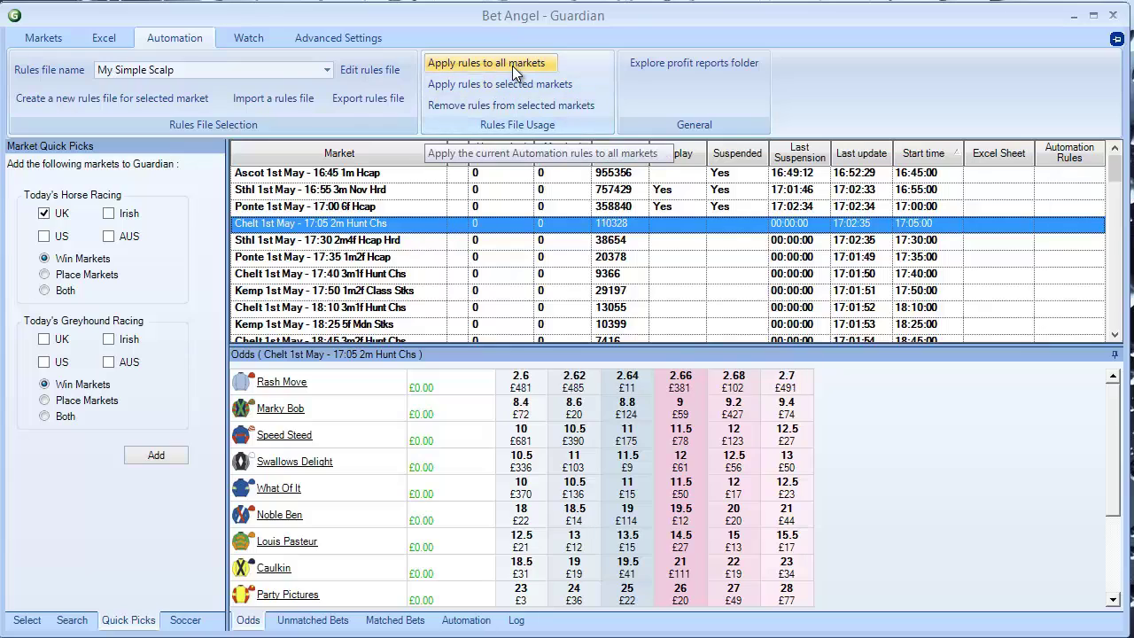
{"action": "left_click", "coordinate": [512, 64]}
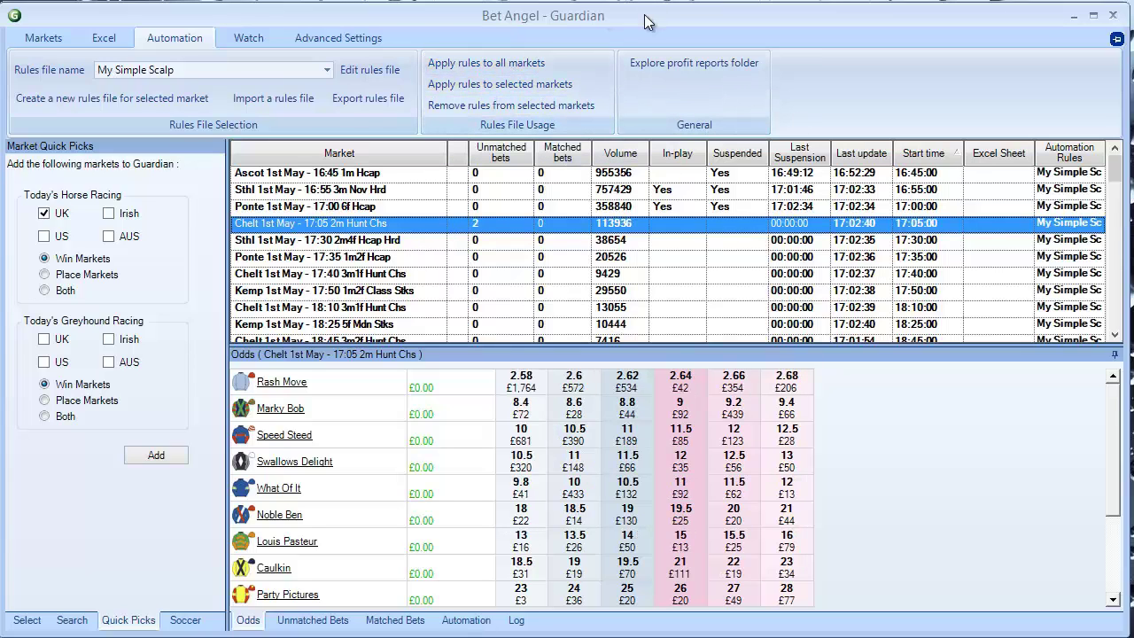
{"action": "key", "text": "alt+Tab"}
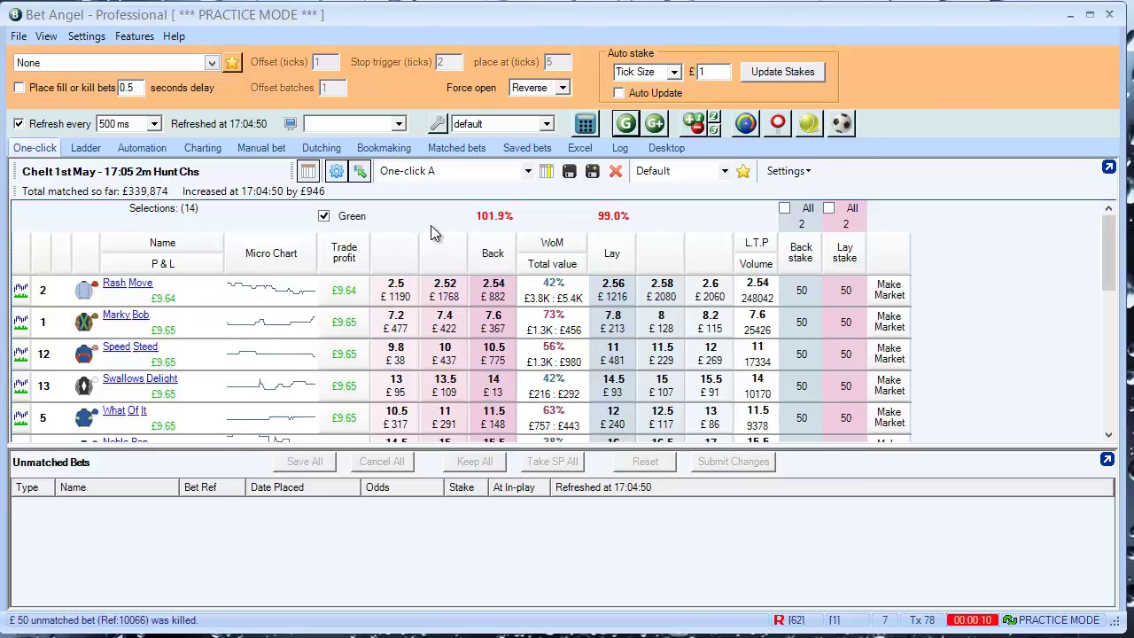
List Rash Move's matched back and lay bets individually with Average Odds off, then reopen Guardian
{"action": "left_click", "coordinate": [456, 148]}
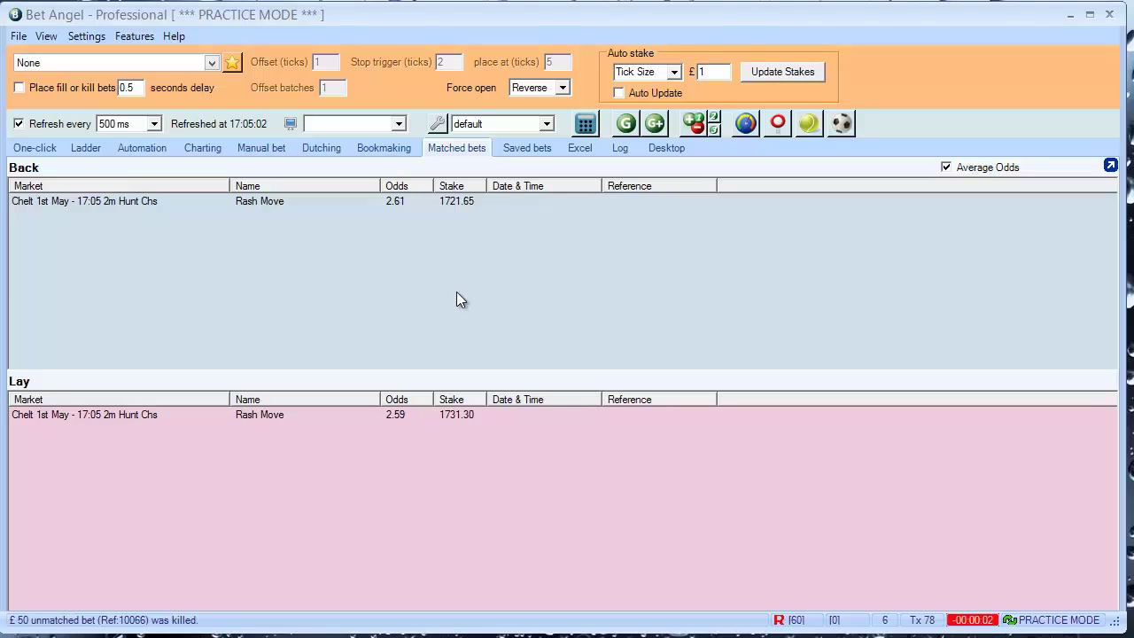
{"action": "left_click", "coordinate": [947, 168]}
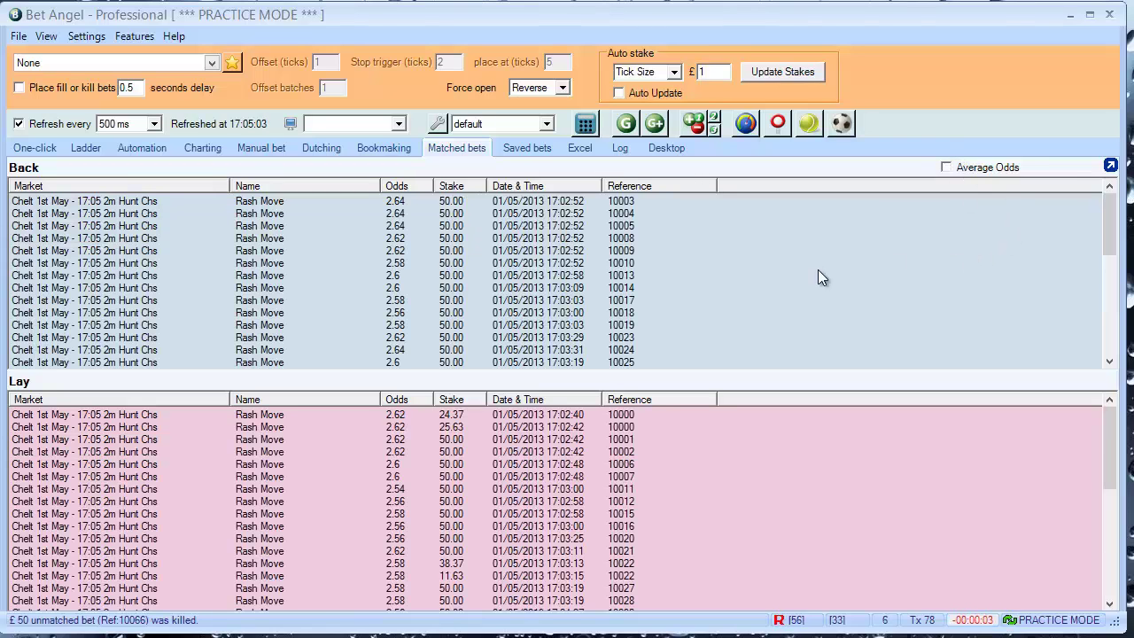
{"action": "mouse_move", "coordinate": [1110, 223]}
{"action": "left_mouse_down"}
{"action": "mouse_move", "coordinate": [1109, 326]}
{"action": "mouse_move", "coordinate": [1122, 209]}
{"action": "left_mouse_up"}
{"action": "left_click_drag", "start_coordinate": [1120, 469], "coordinate": [329, 253]}
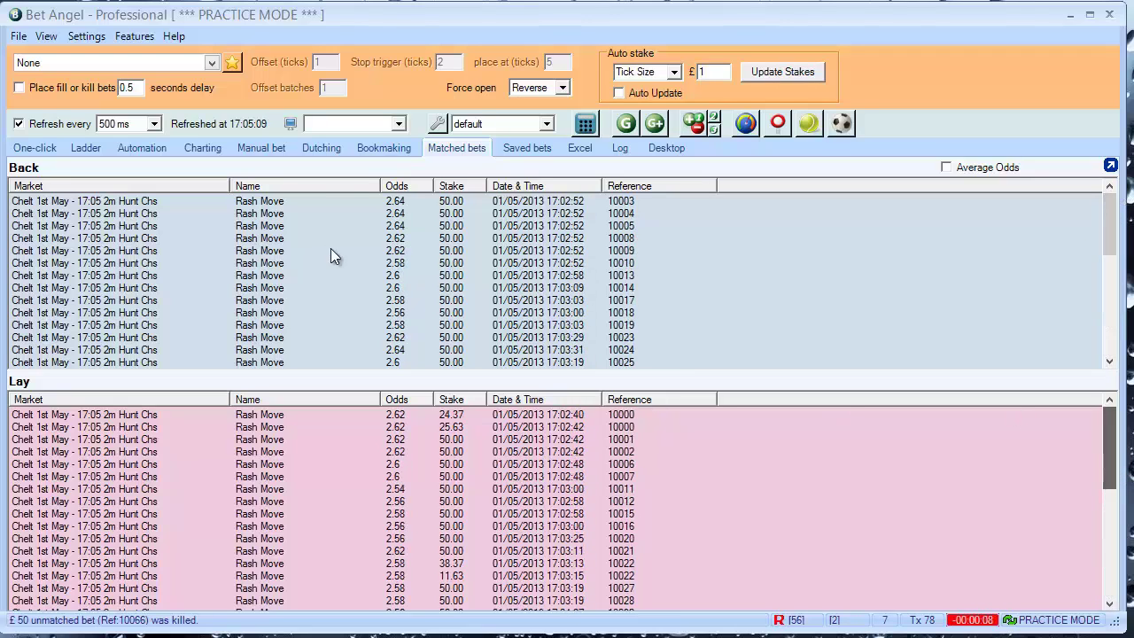
{"action": "left_click", "coordinate": [55, 148]}
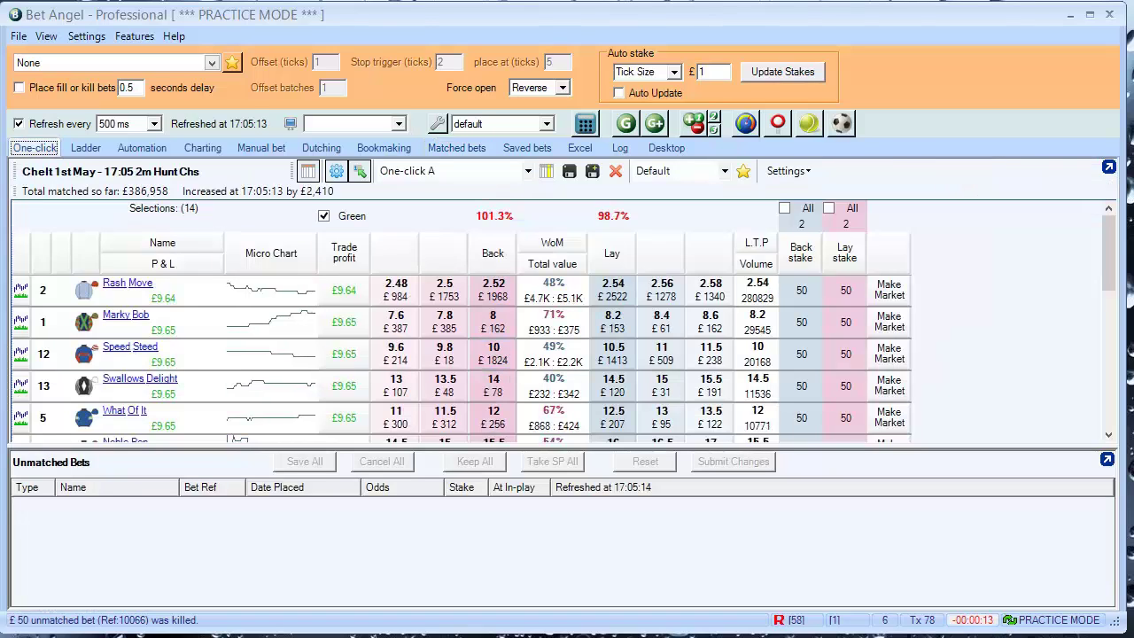
{"action": "left_click", "coordinate": [626, 123]}
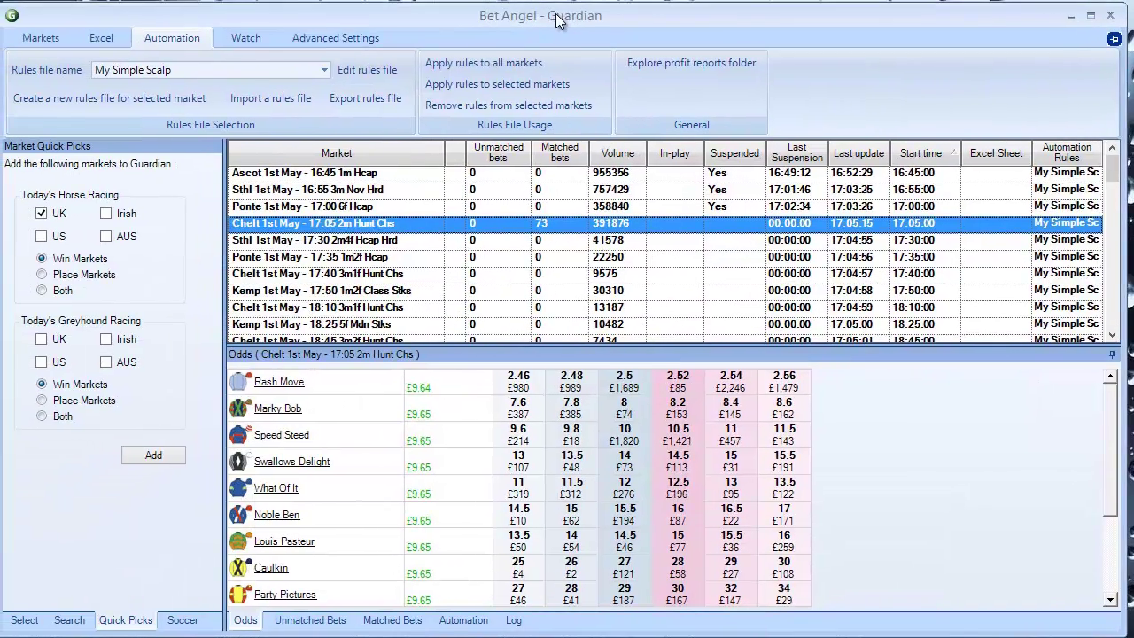